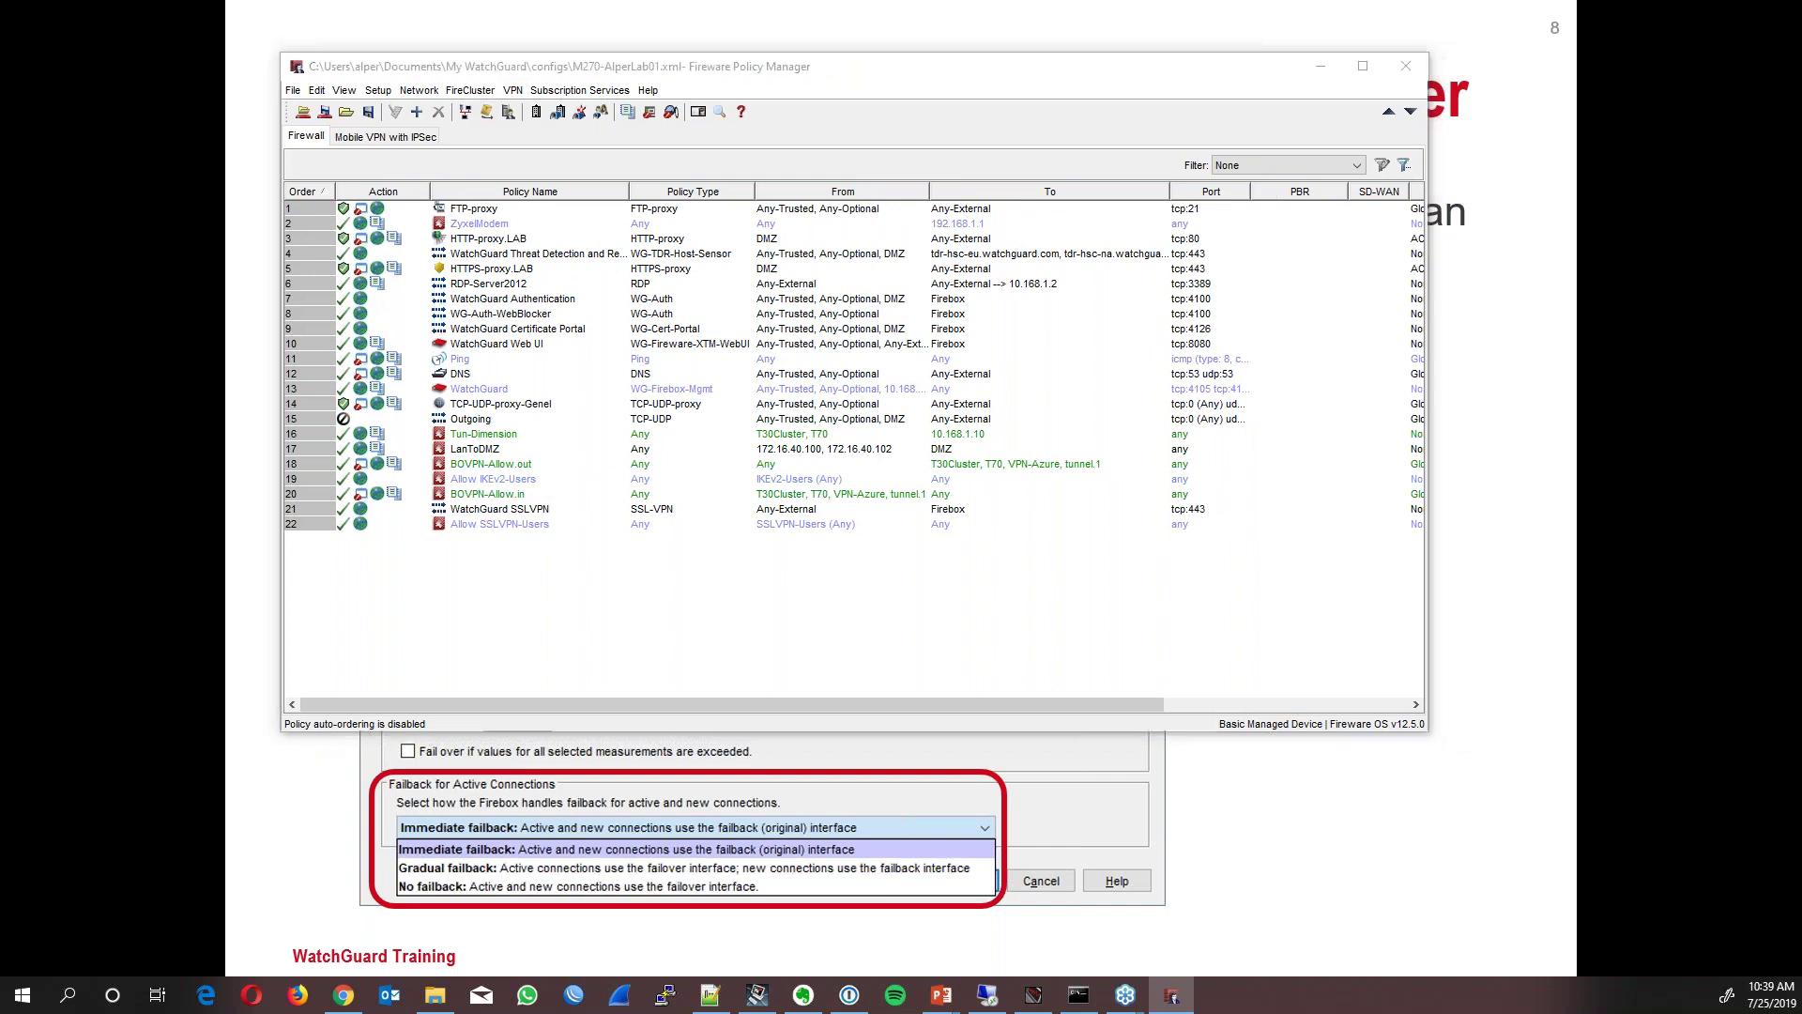
Bring Policy Manager forward, enlarge its window, and open Network Configuration.
{"action": "left_click", "coordinate": [1426, 728]}
{"action": "left_click_drag", "start_coordinate": [1426, 728], "coordinate": [1575, 867]}
{"action": "left_click", "coordinate": [419, 90]}
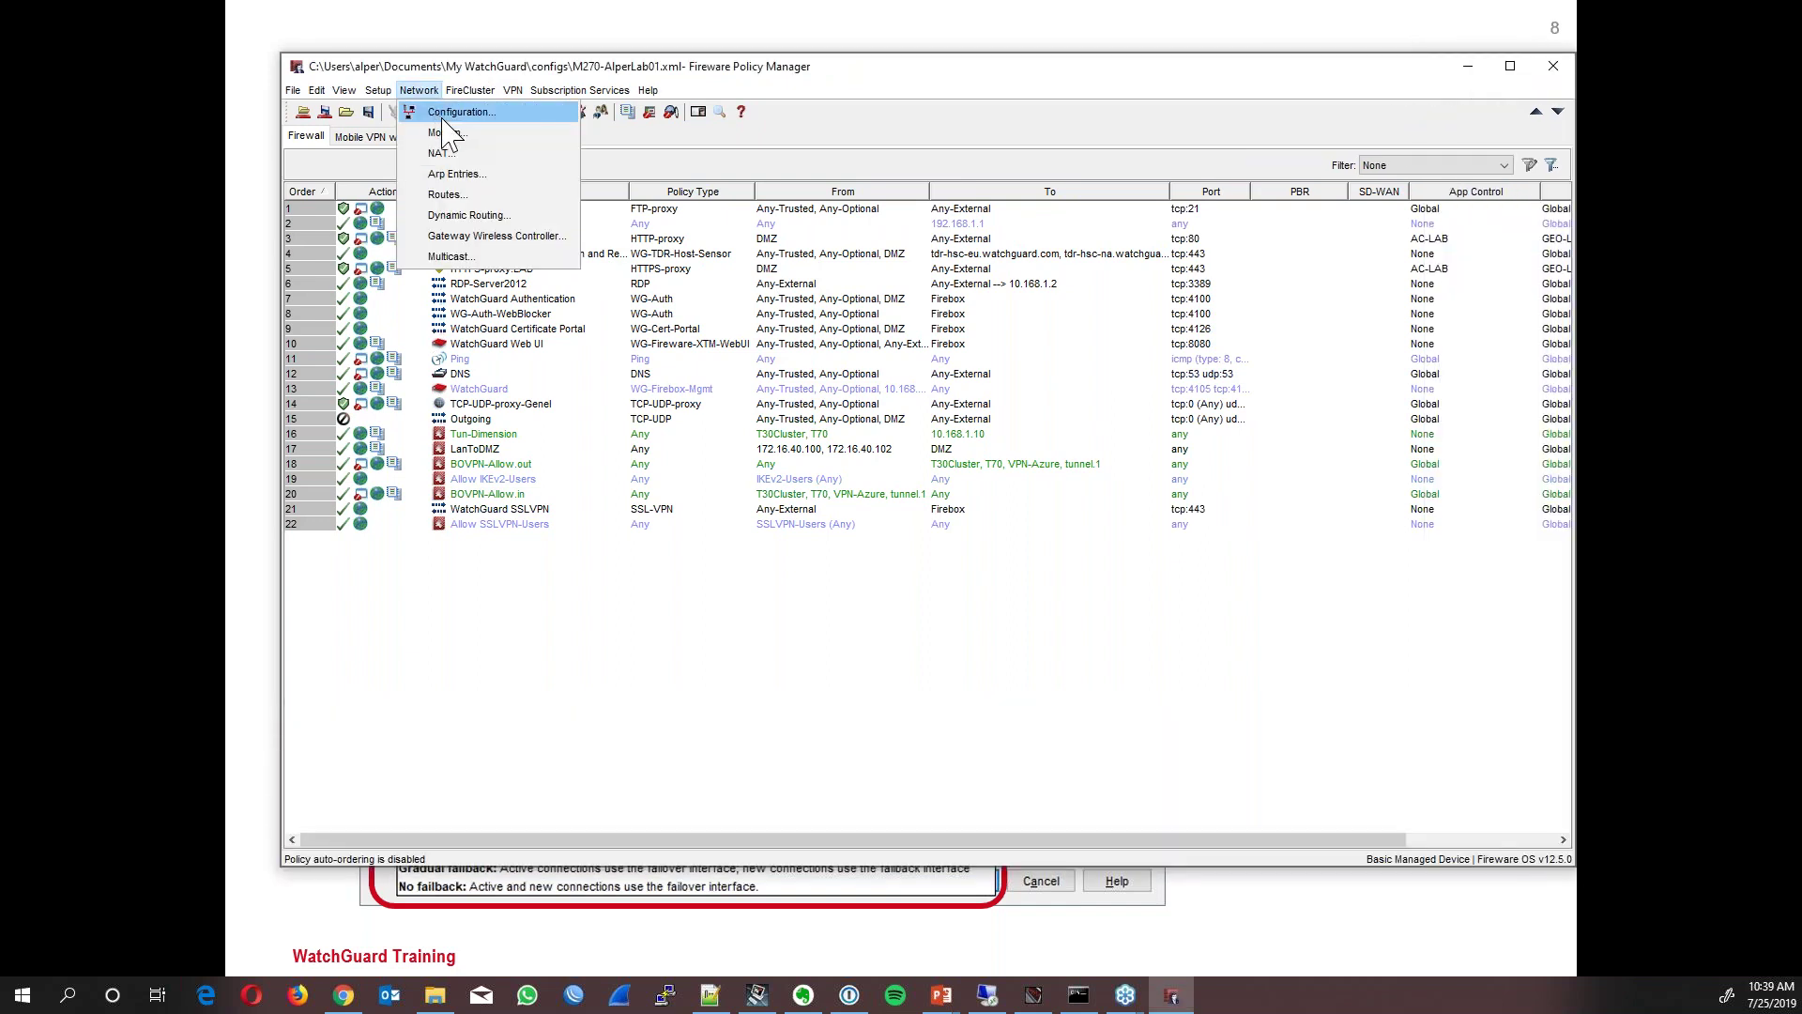
{"action": "left_click", "coordinate": [444, 117]}
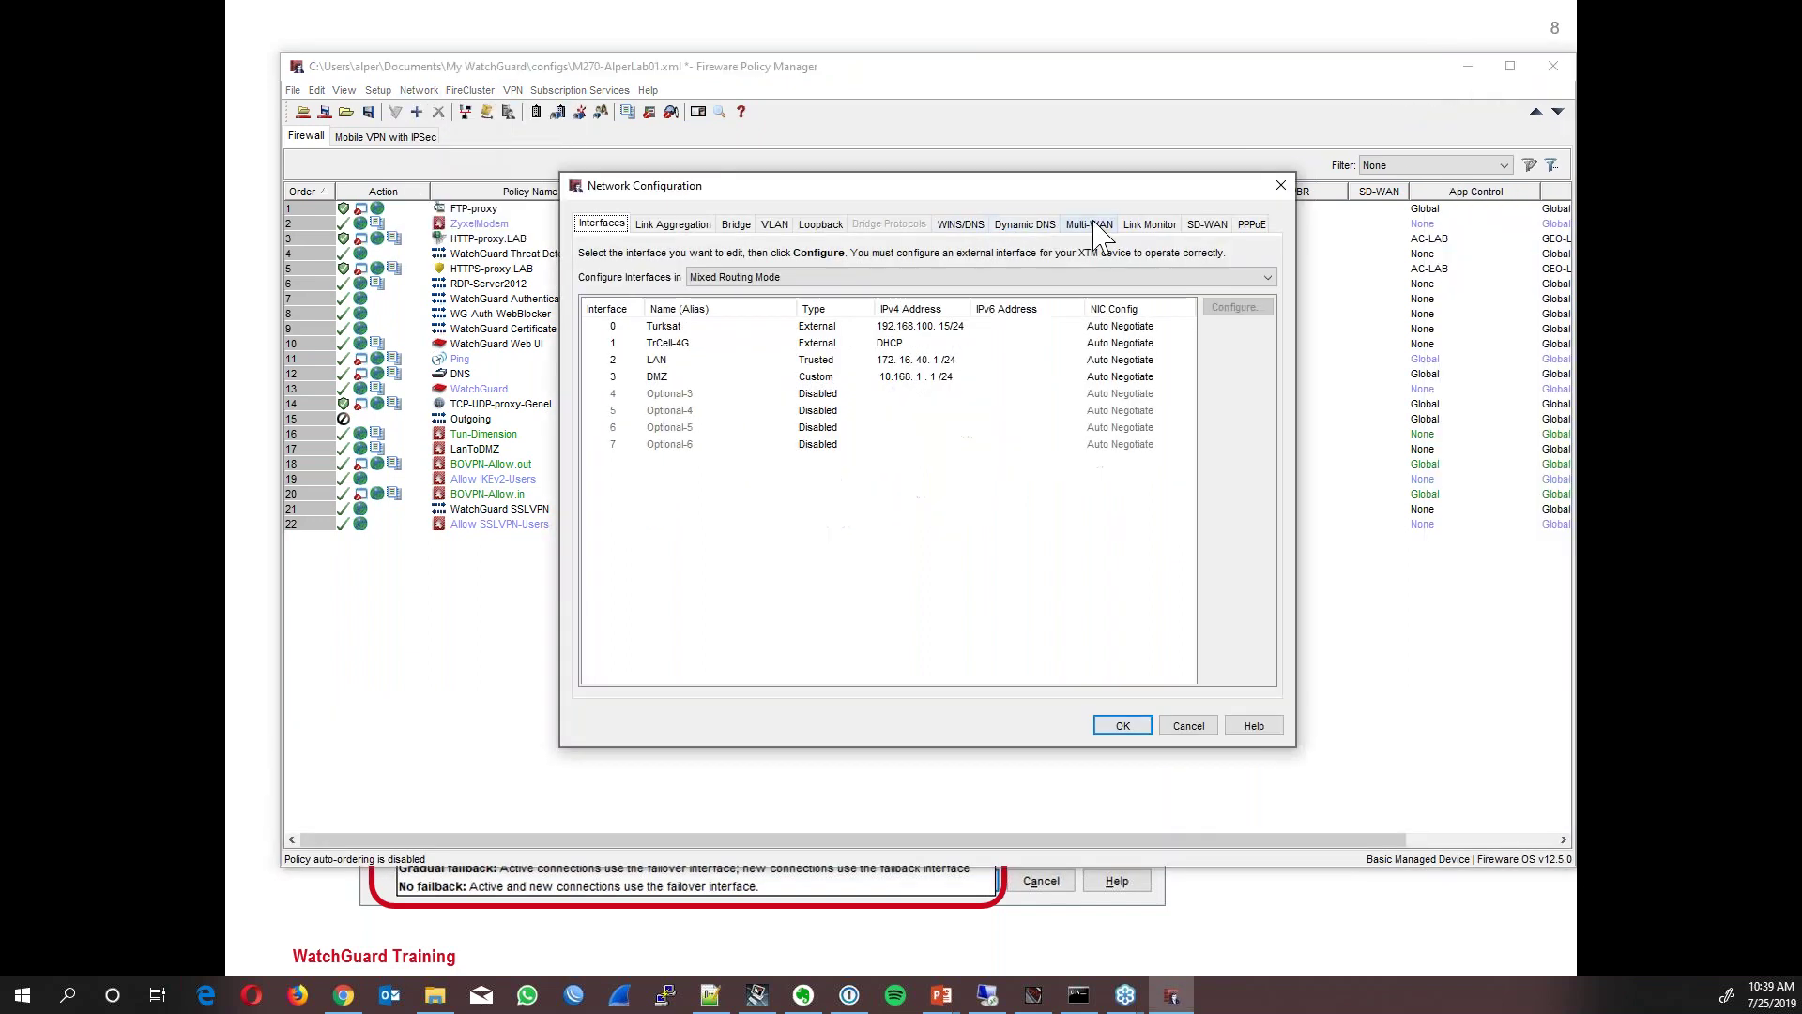
Add the DMZ interface to the Link Monitor's monitored interfaces.
{"action": "left_click", "coordinate": [1150, 224]}
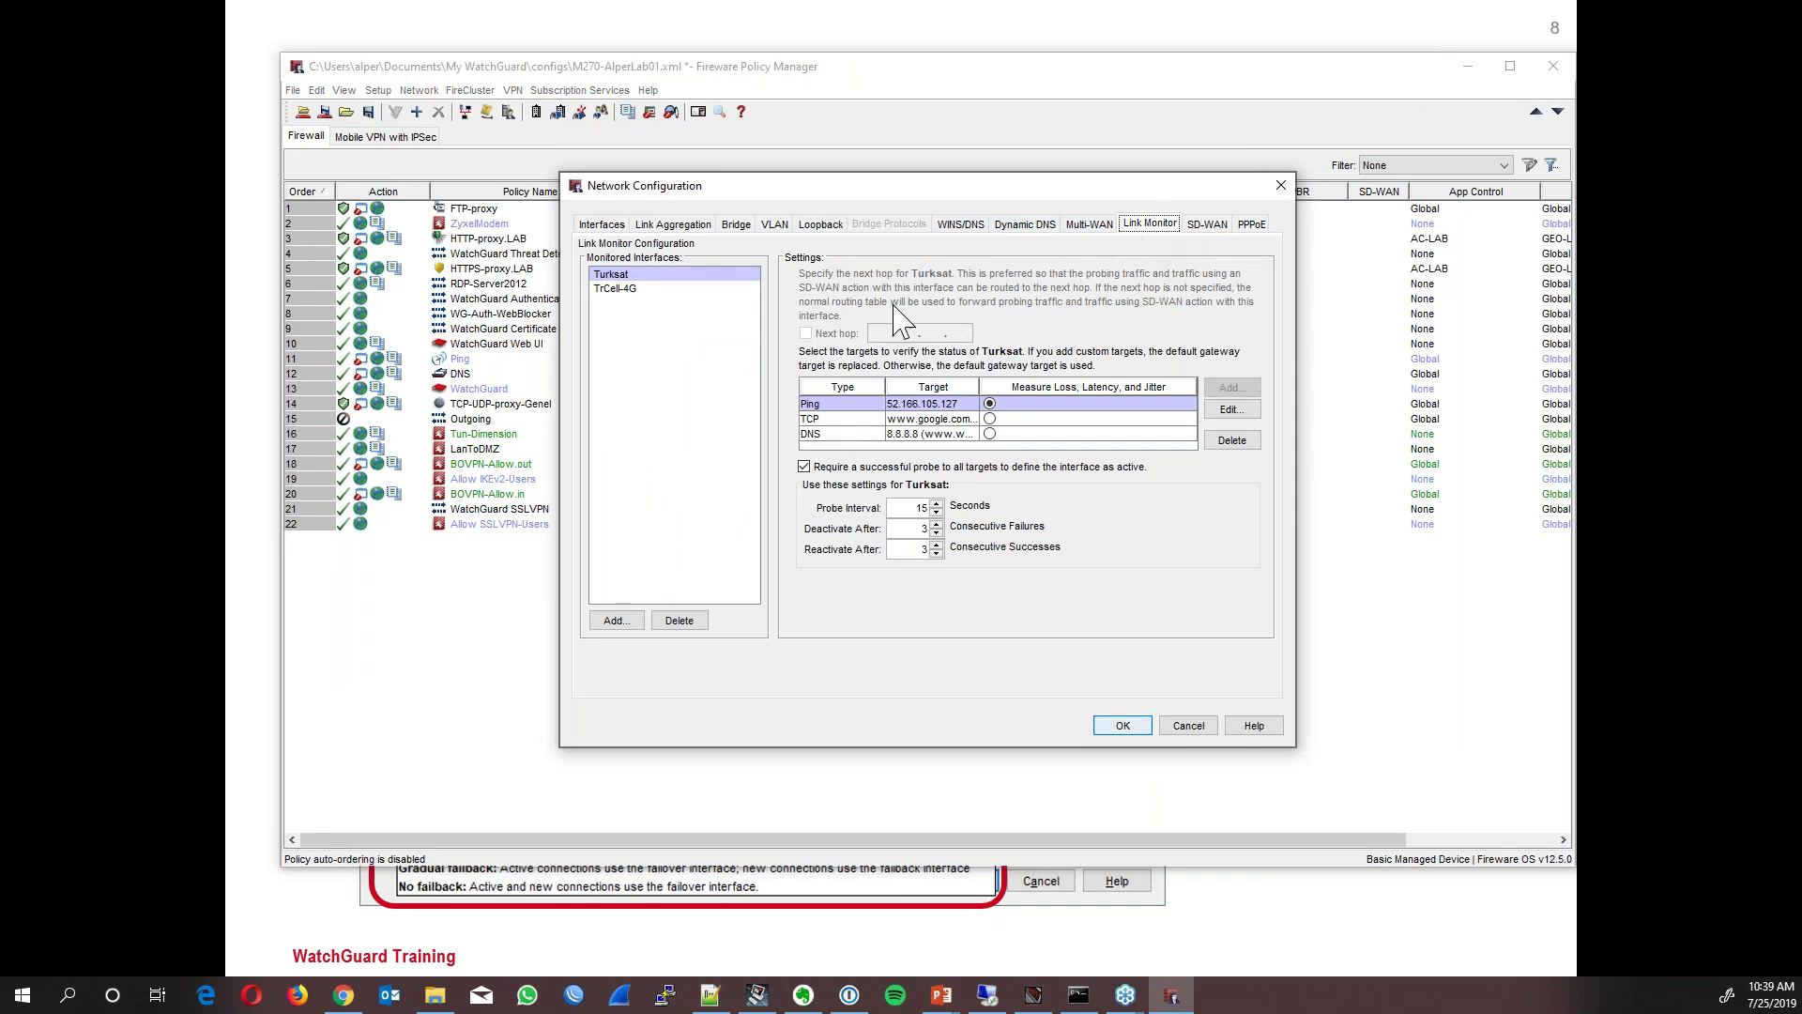
{"action": "left_click", "coordinate": [635, 627]}
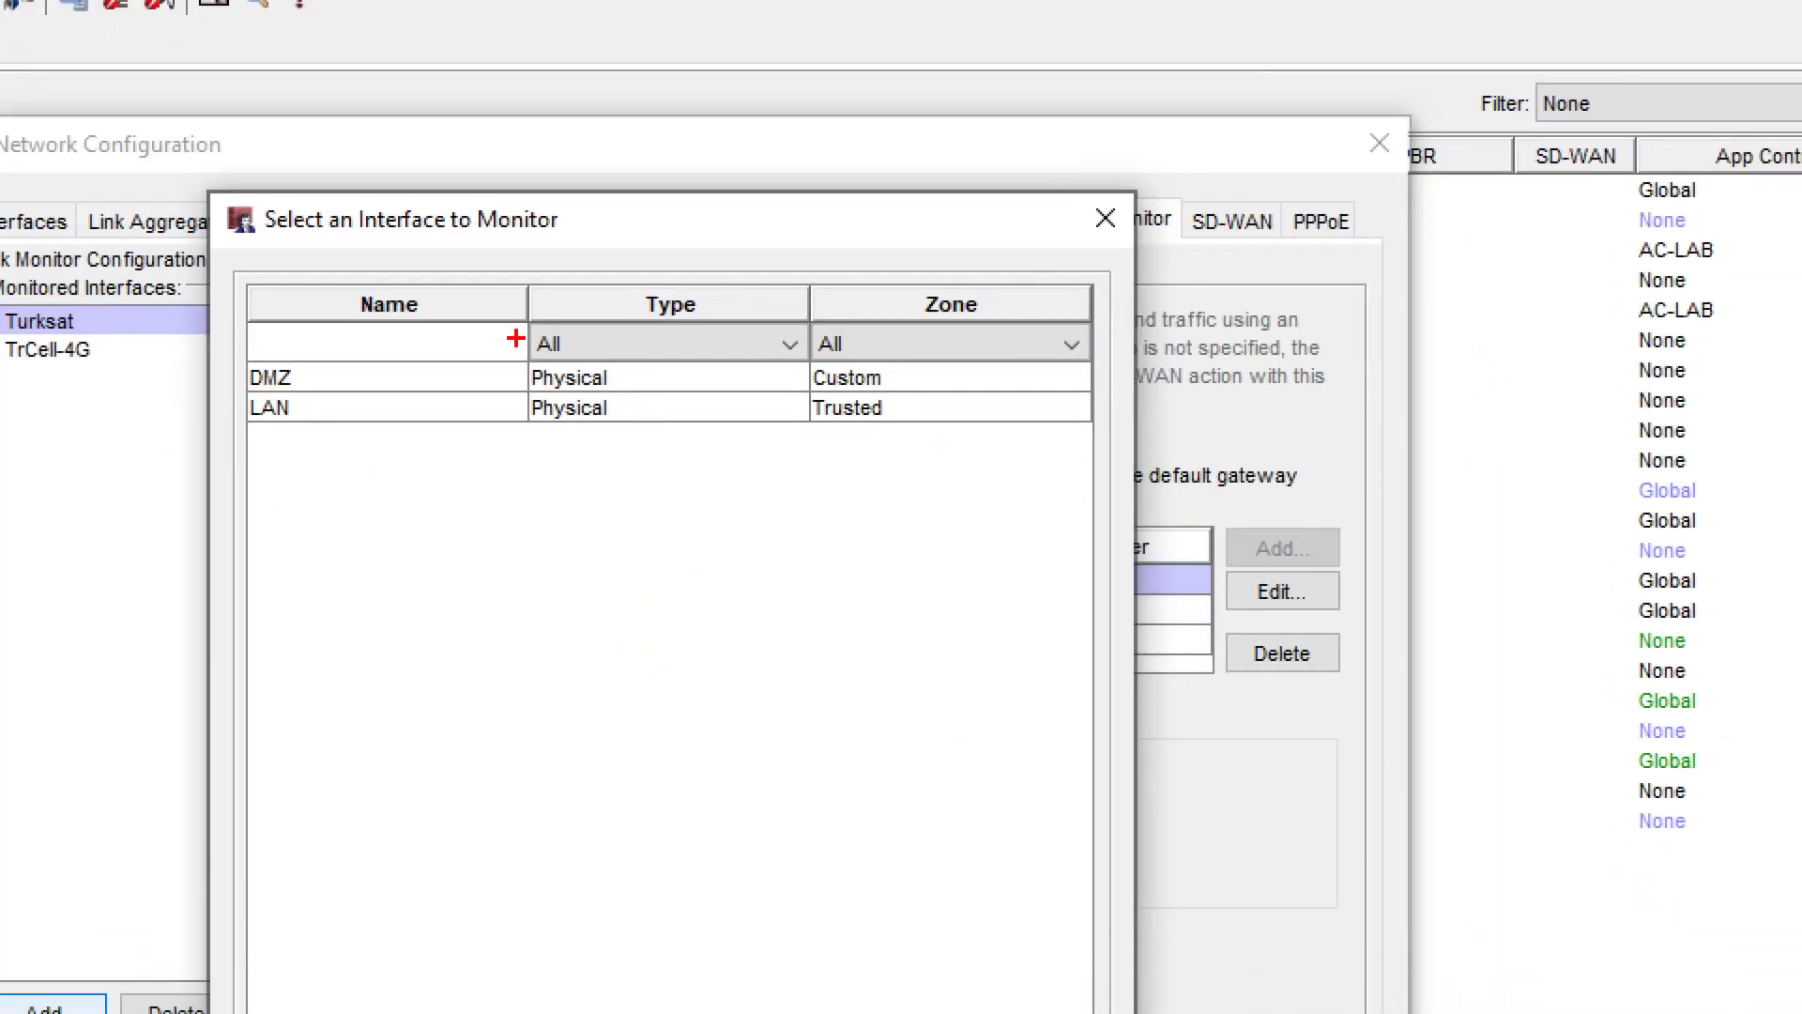
{"action": "mouse_move", "coordinate": [222, 356]}
{"action": "left_mouse_down"}
{"action": "mouse_move", "coordinate": [503, 462]}
{"action": "mouse_move", "coordinate": [764, 434]}
{"action": "mouse_move", "coordinate": [1117, 438]}
{"action": "left_mouse_up"}
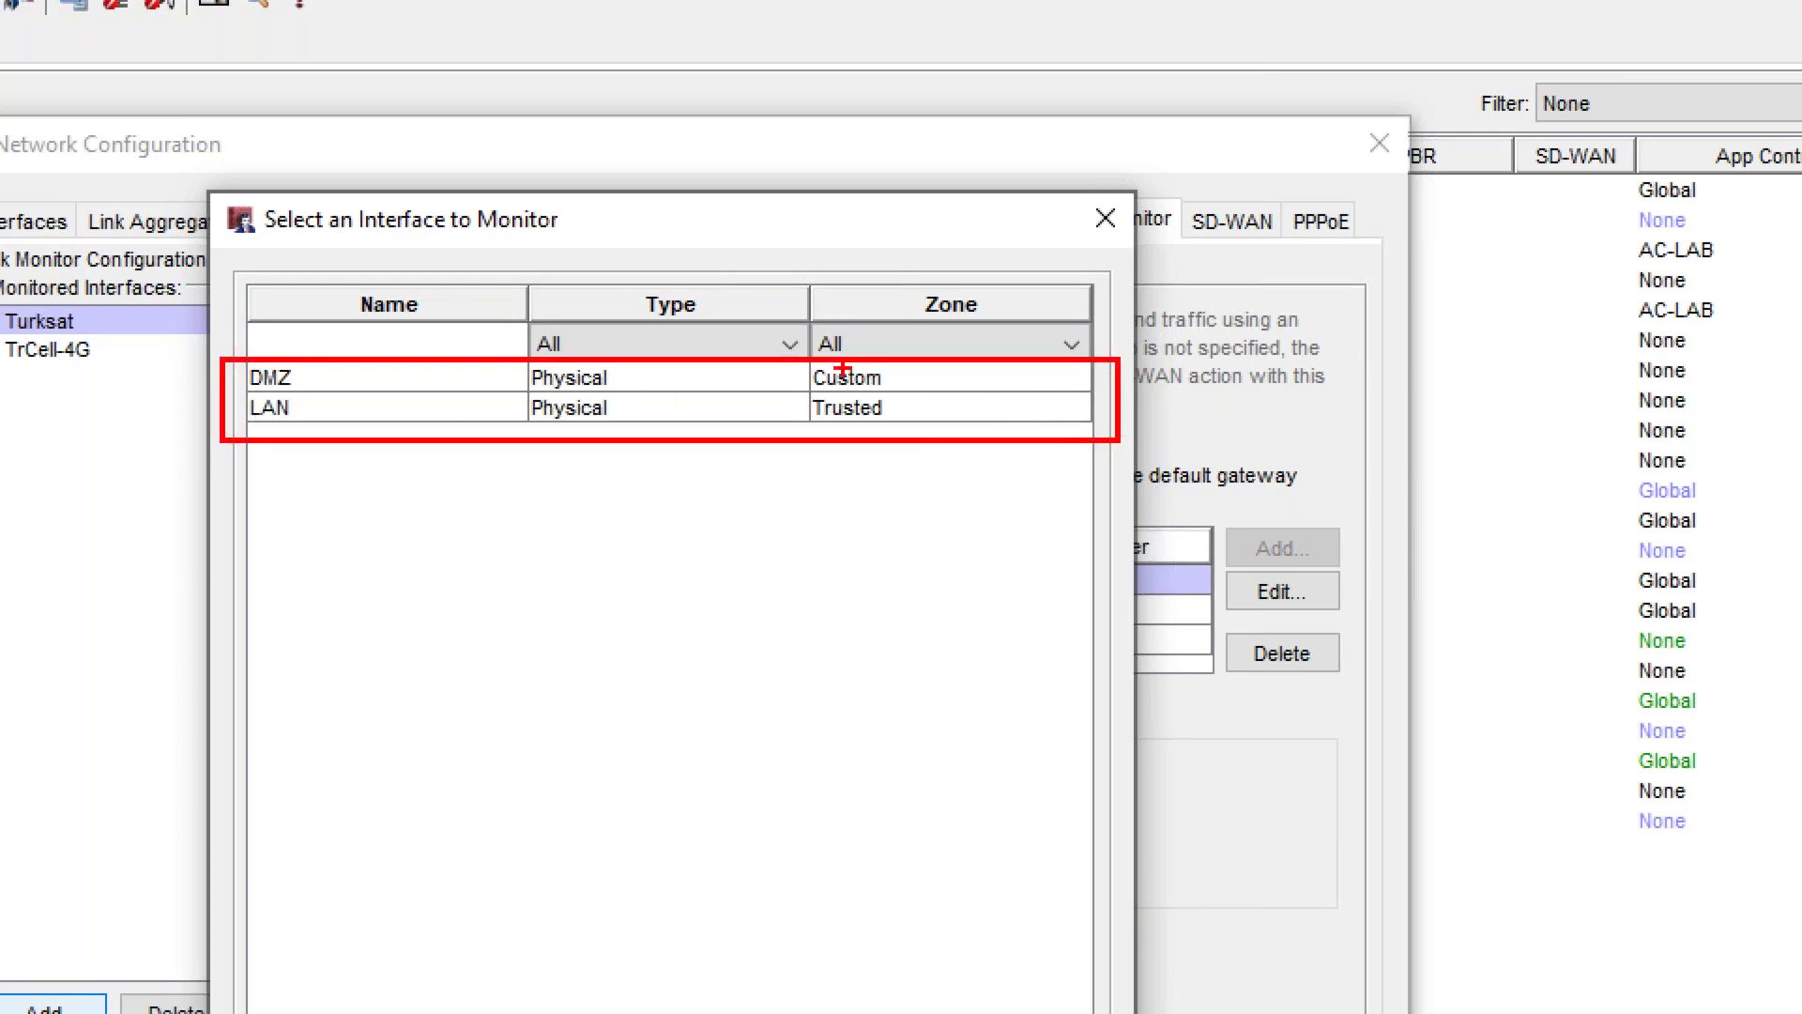
{"action": "mouse_move", "coordinate": [942, 380]}
{"action": "left_mouse_down"}
{"action": "mouse_move", "coordinate": [973, 381]}
{"action": "mouse_move", "coordinate": [985, 416]}
{"action": "left_mouse_up"}
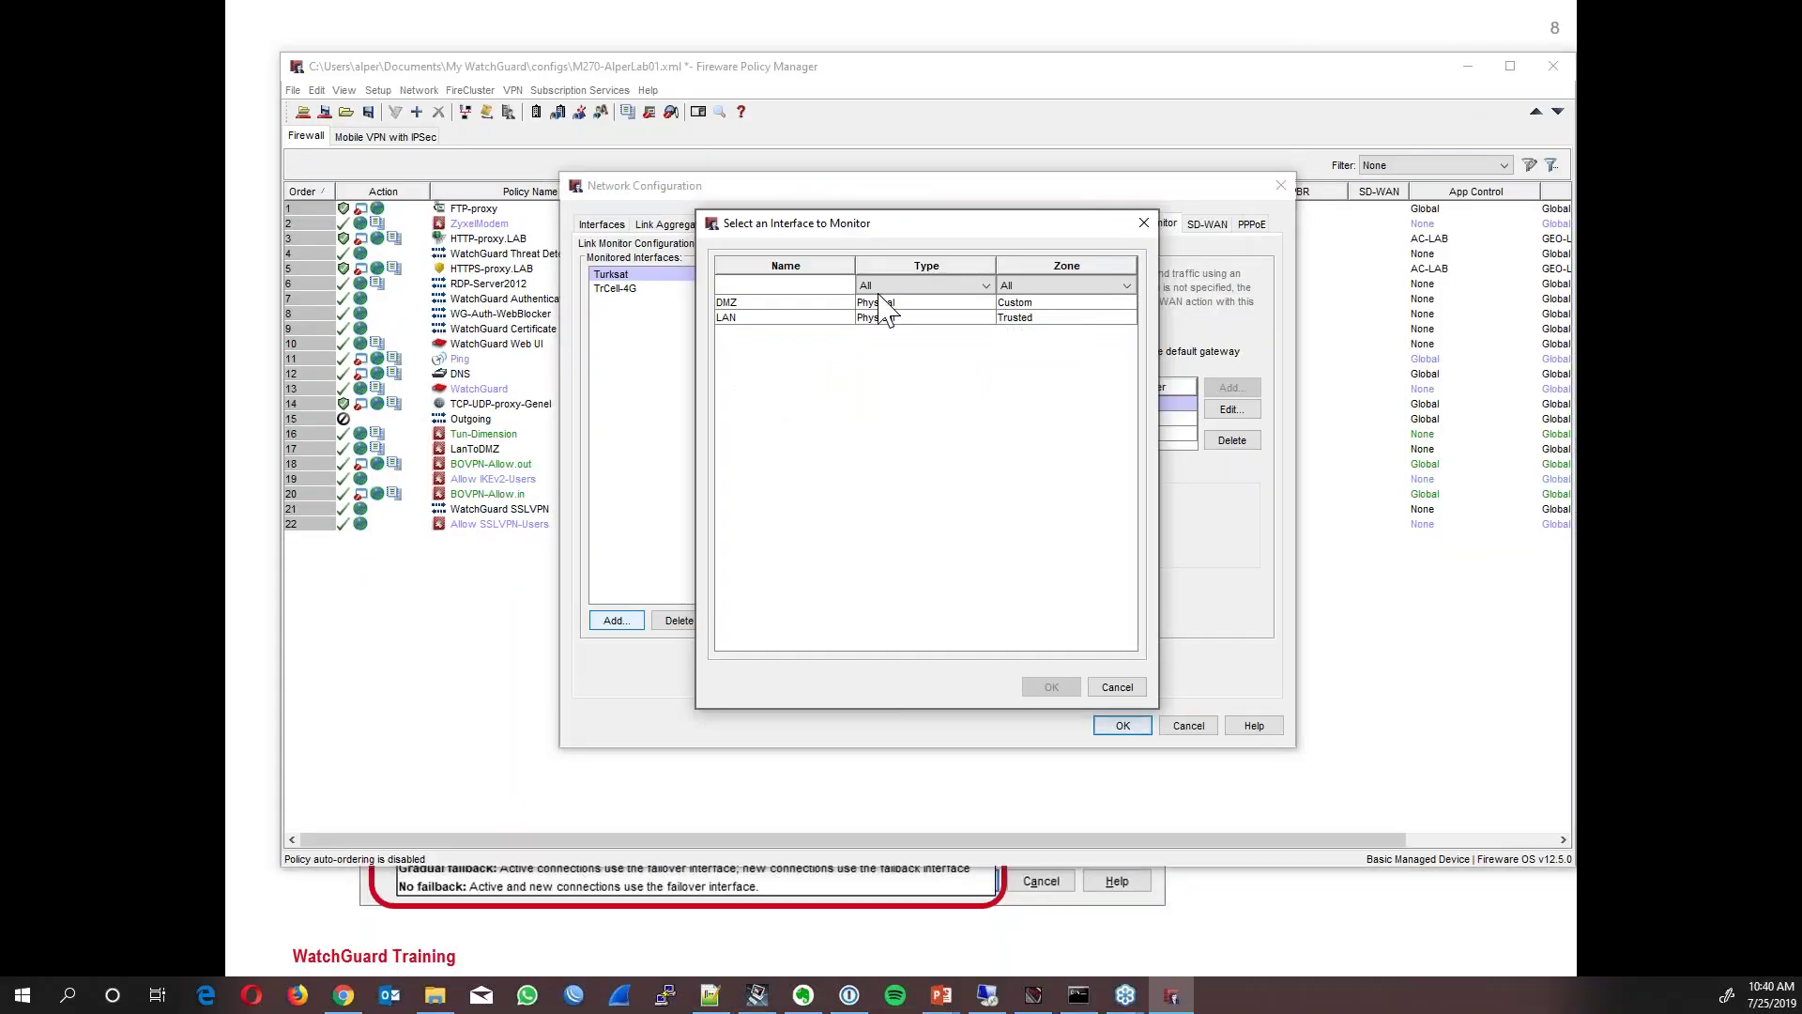
{"action": "left_click", "coordinate": [454, 383]}
{"action": "left_click", "coordinate": [1049, 687]}
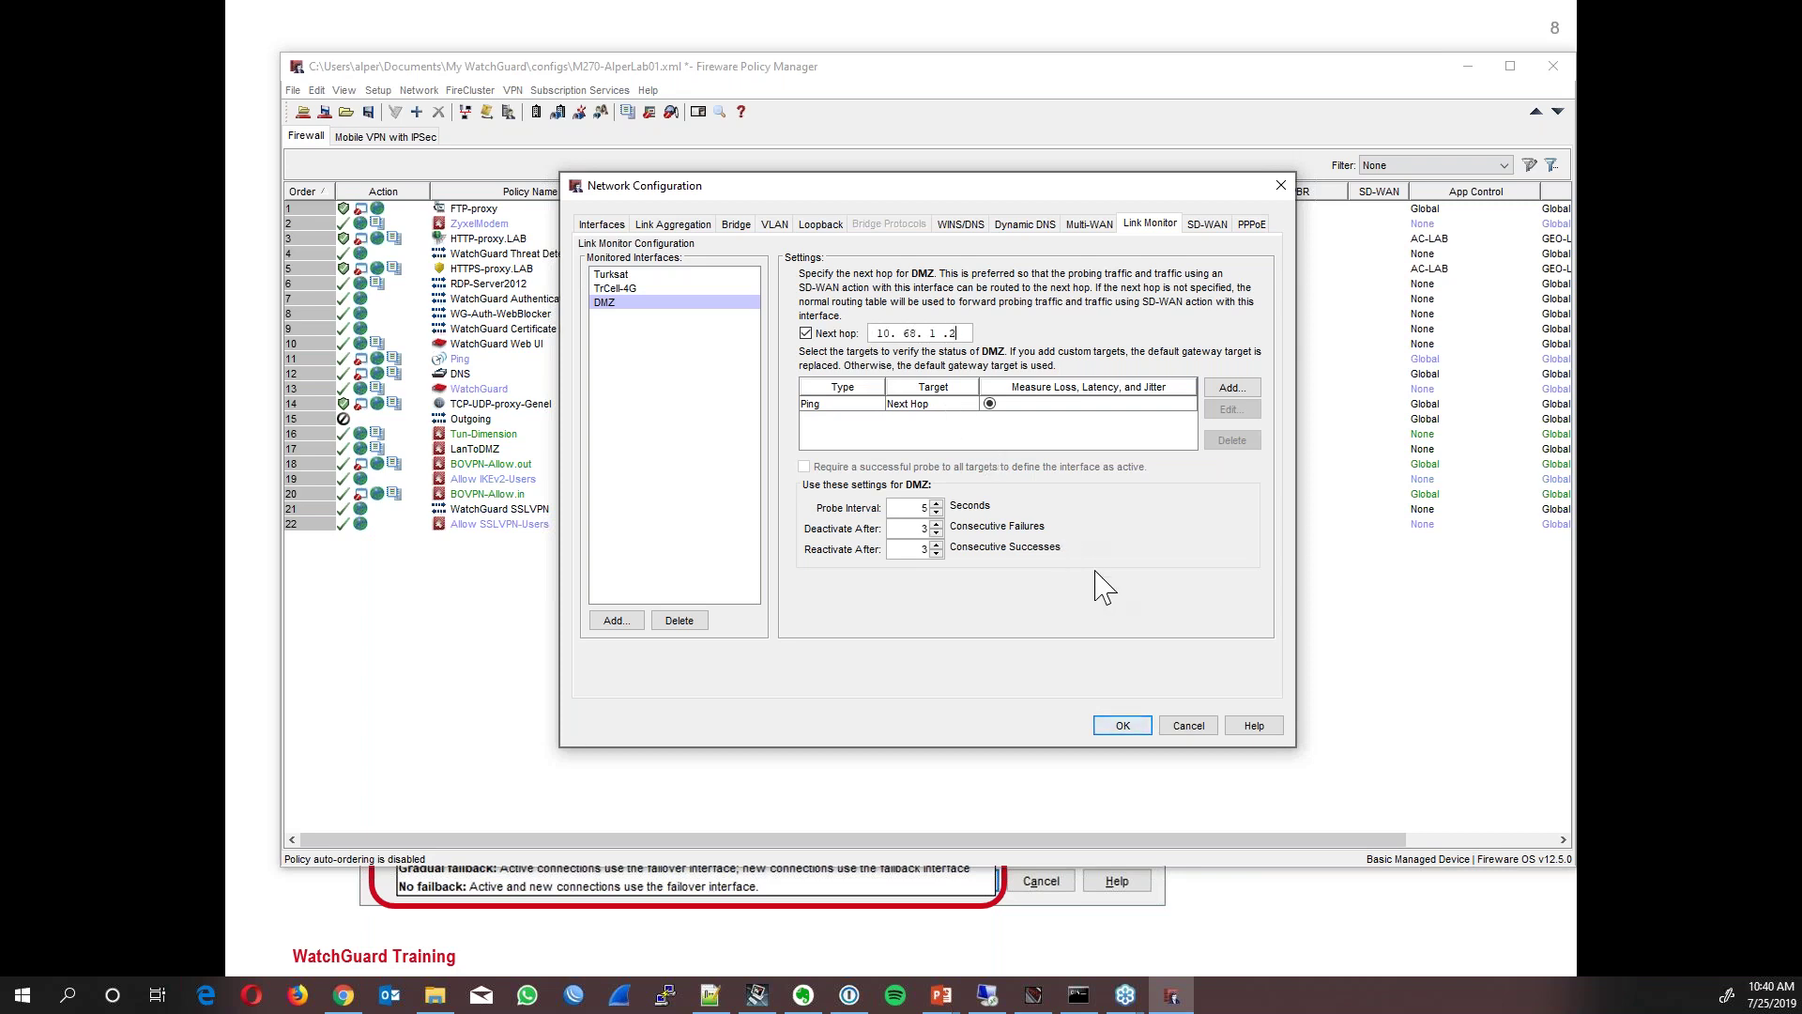
Save the Network Configuration with DMZ next-hop monitoring and dismiss the Mobile VPN with SSL notice.
{"action": "left_click", "coordinate": [1131, 730]}
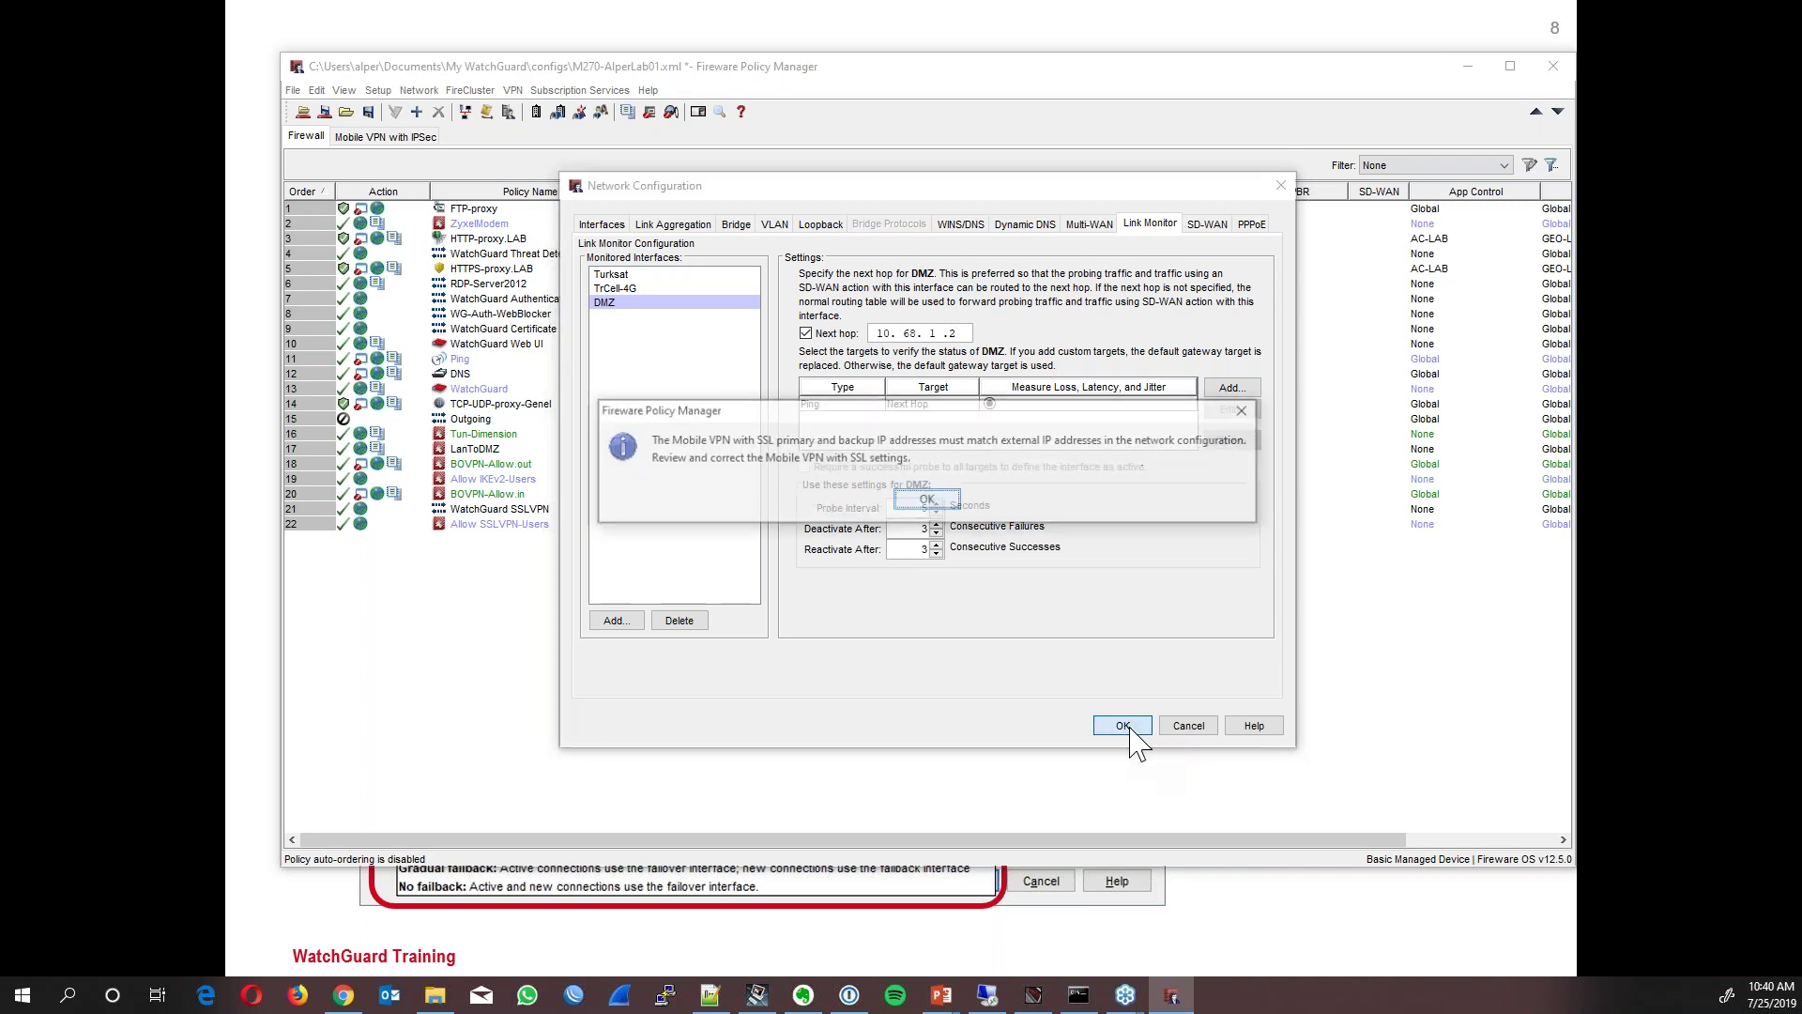
{"action": "key", "text": "Return"}
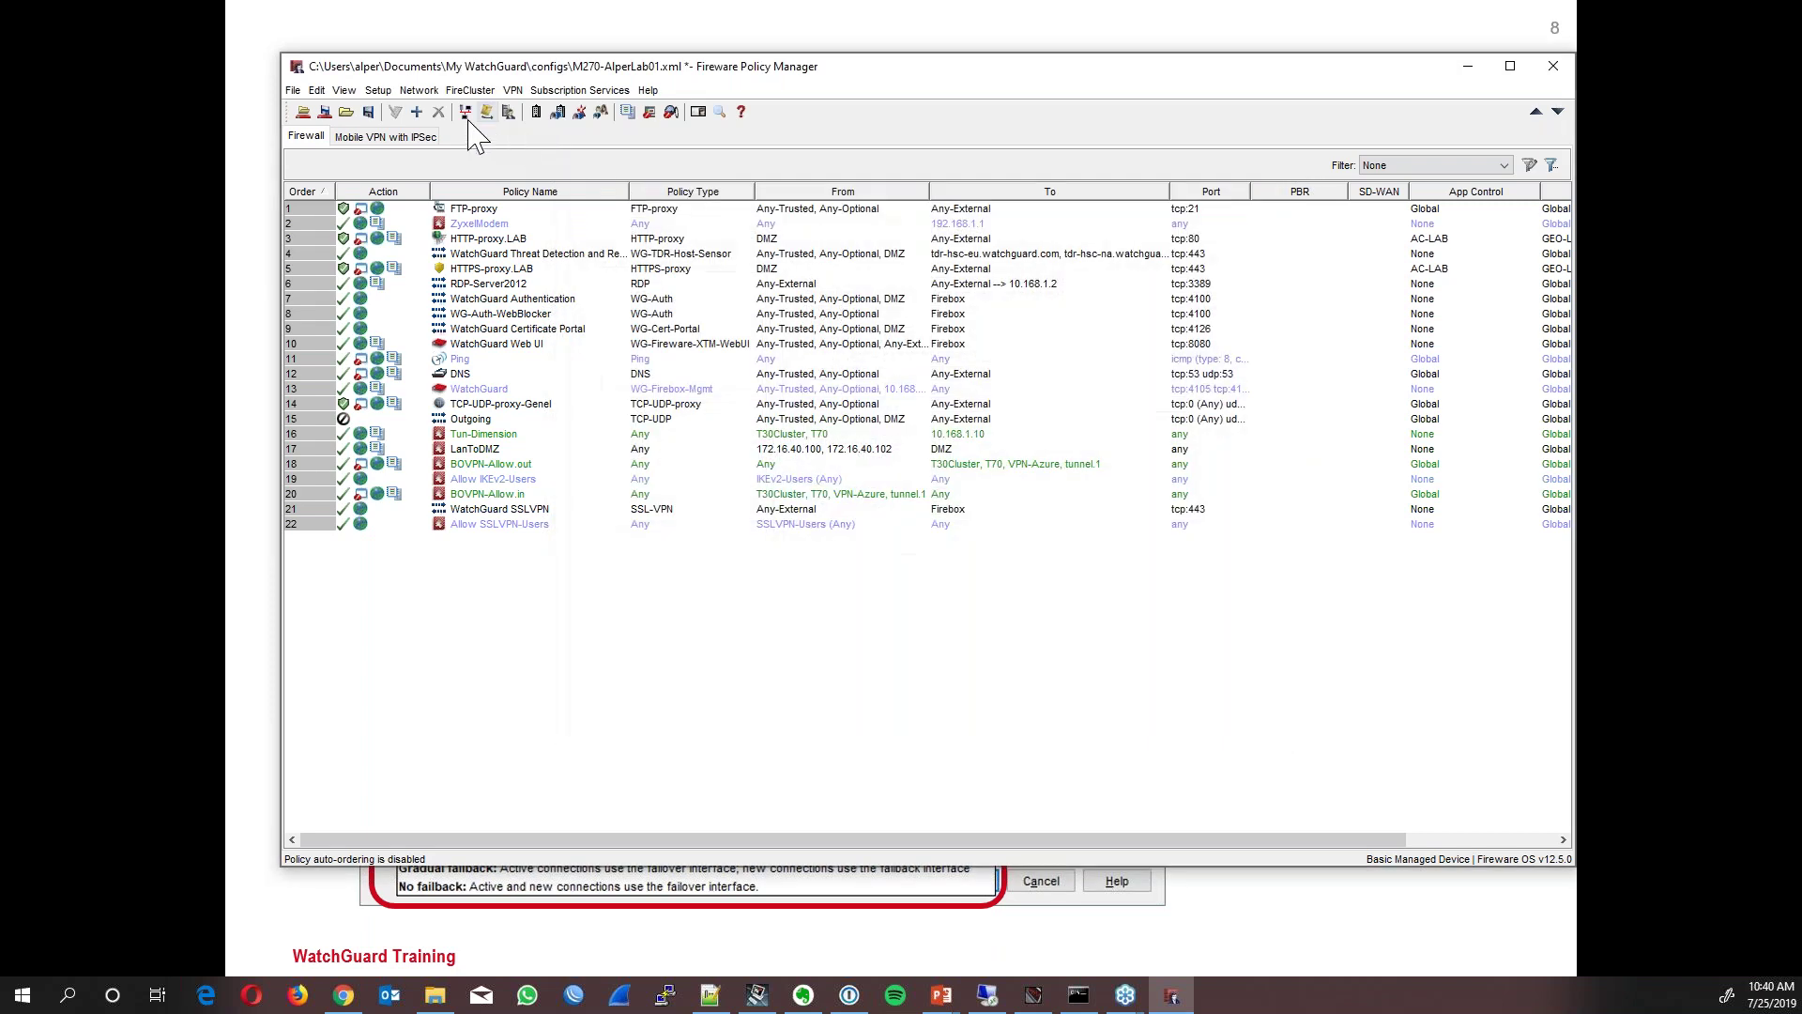
Open Network Configuration and start a new action on the SD-WAN tab.
{"action": "left_click", "coordinate": [418, 90]}
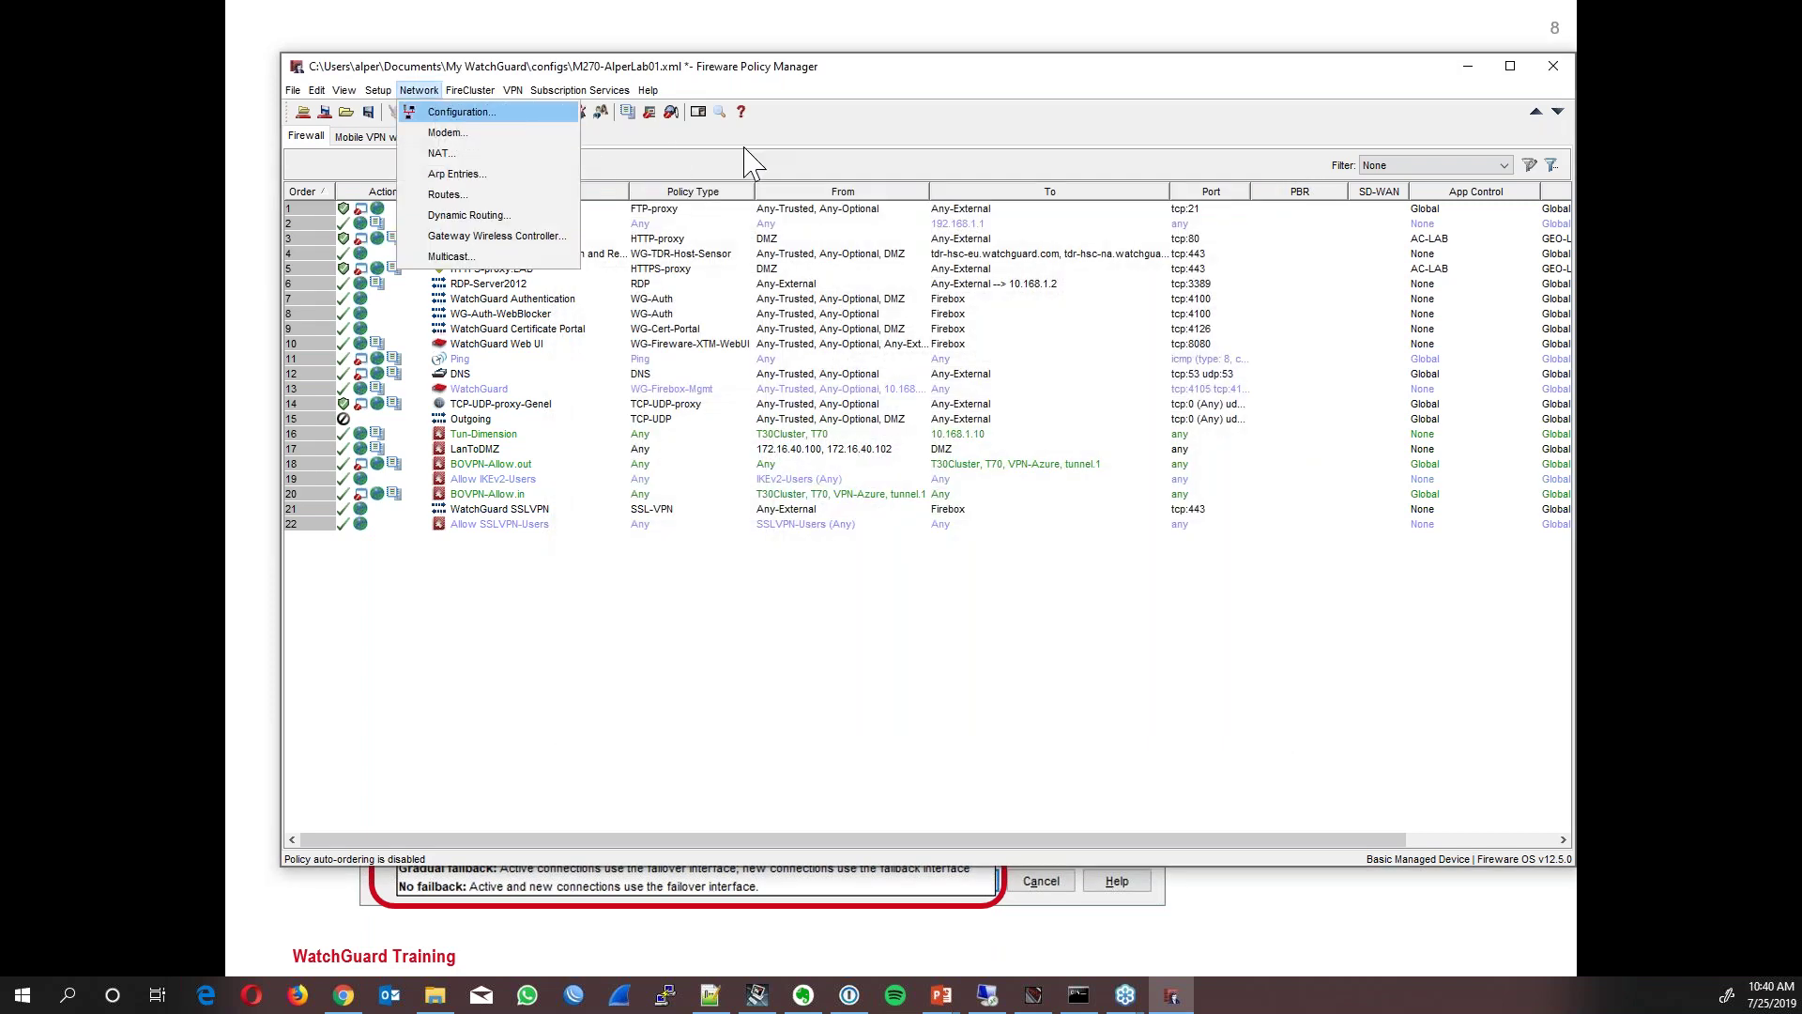
{"action": "key", "text": "Return"}
{"action": "left_click", "coordinate": [1205, 227]}
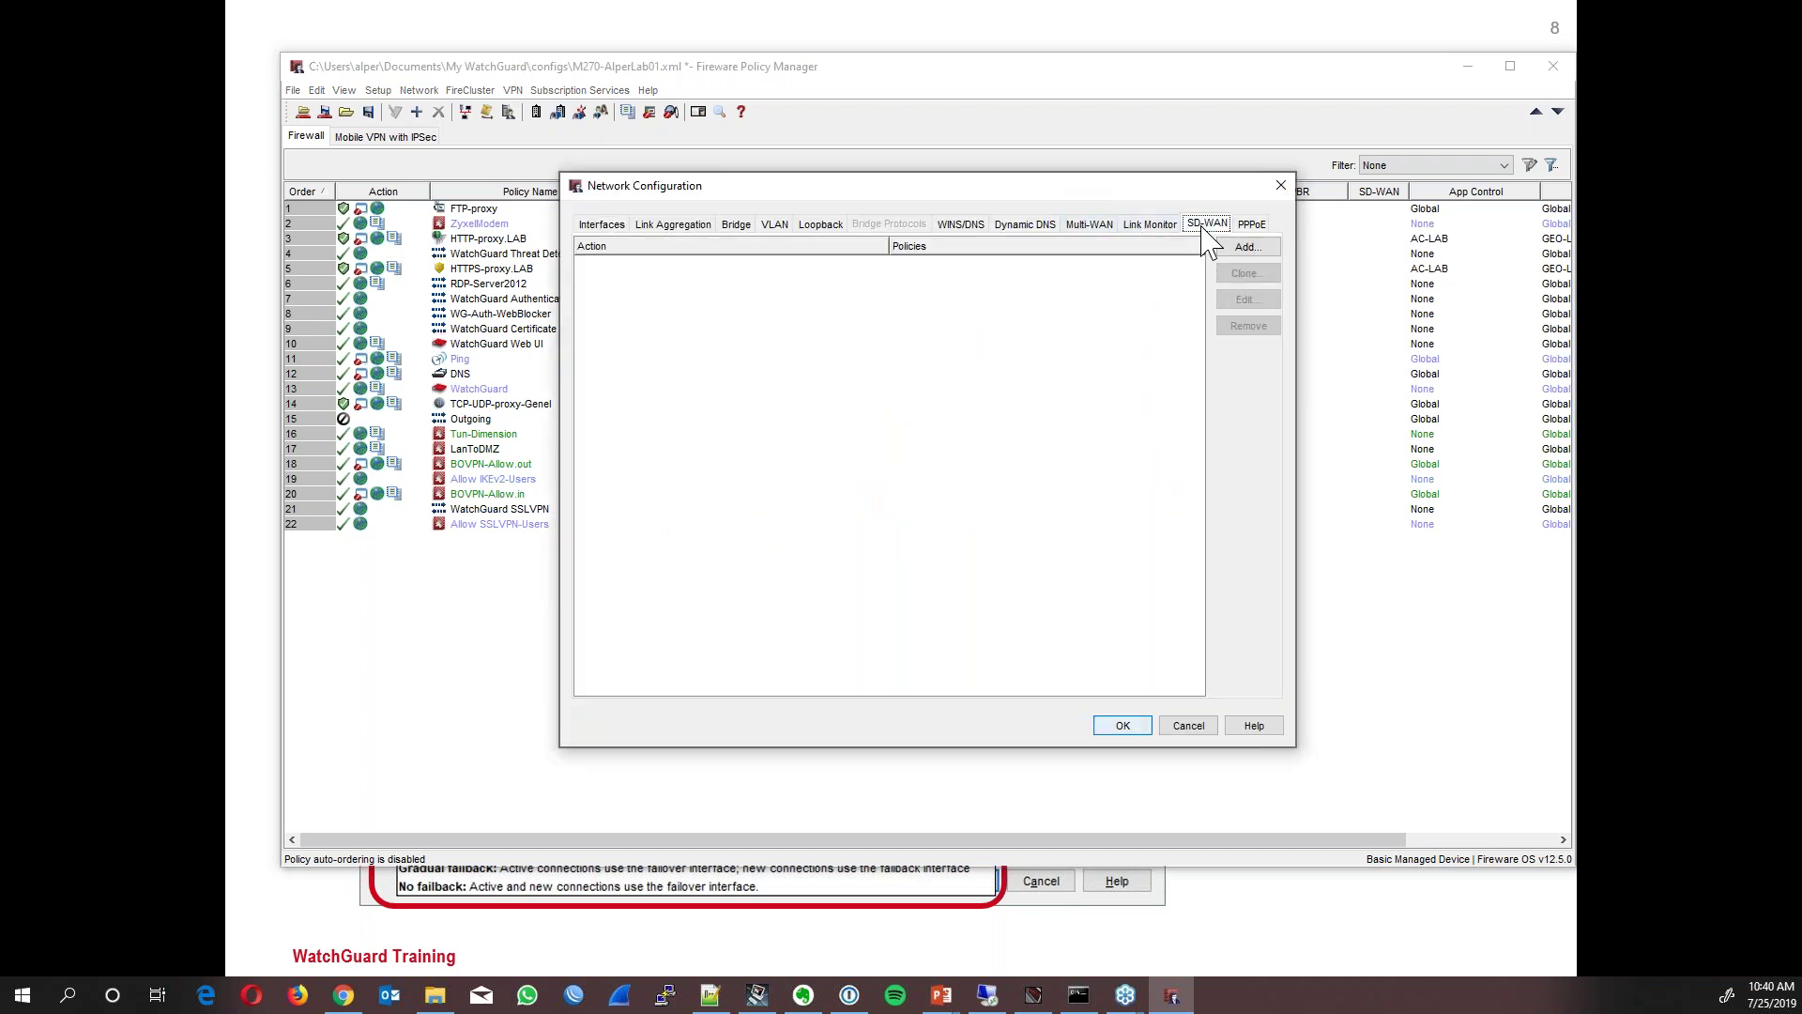
{"action": "left_click", "coordinate": [1248, 253]}
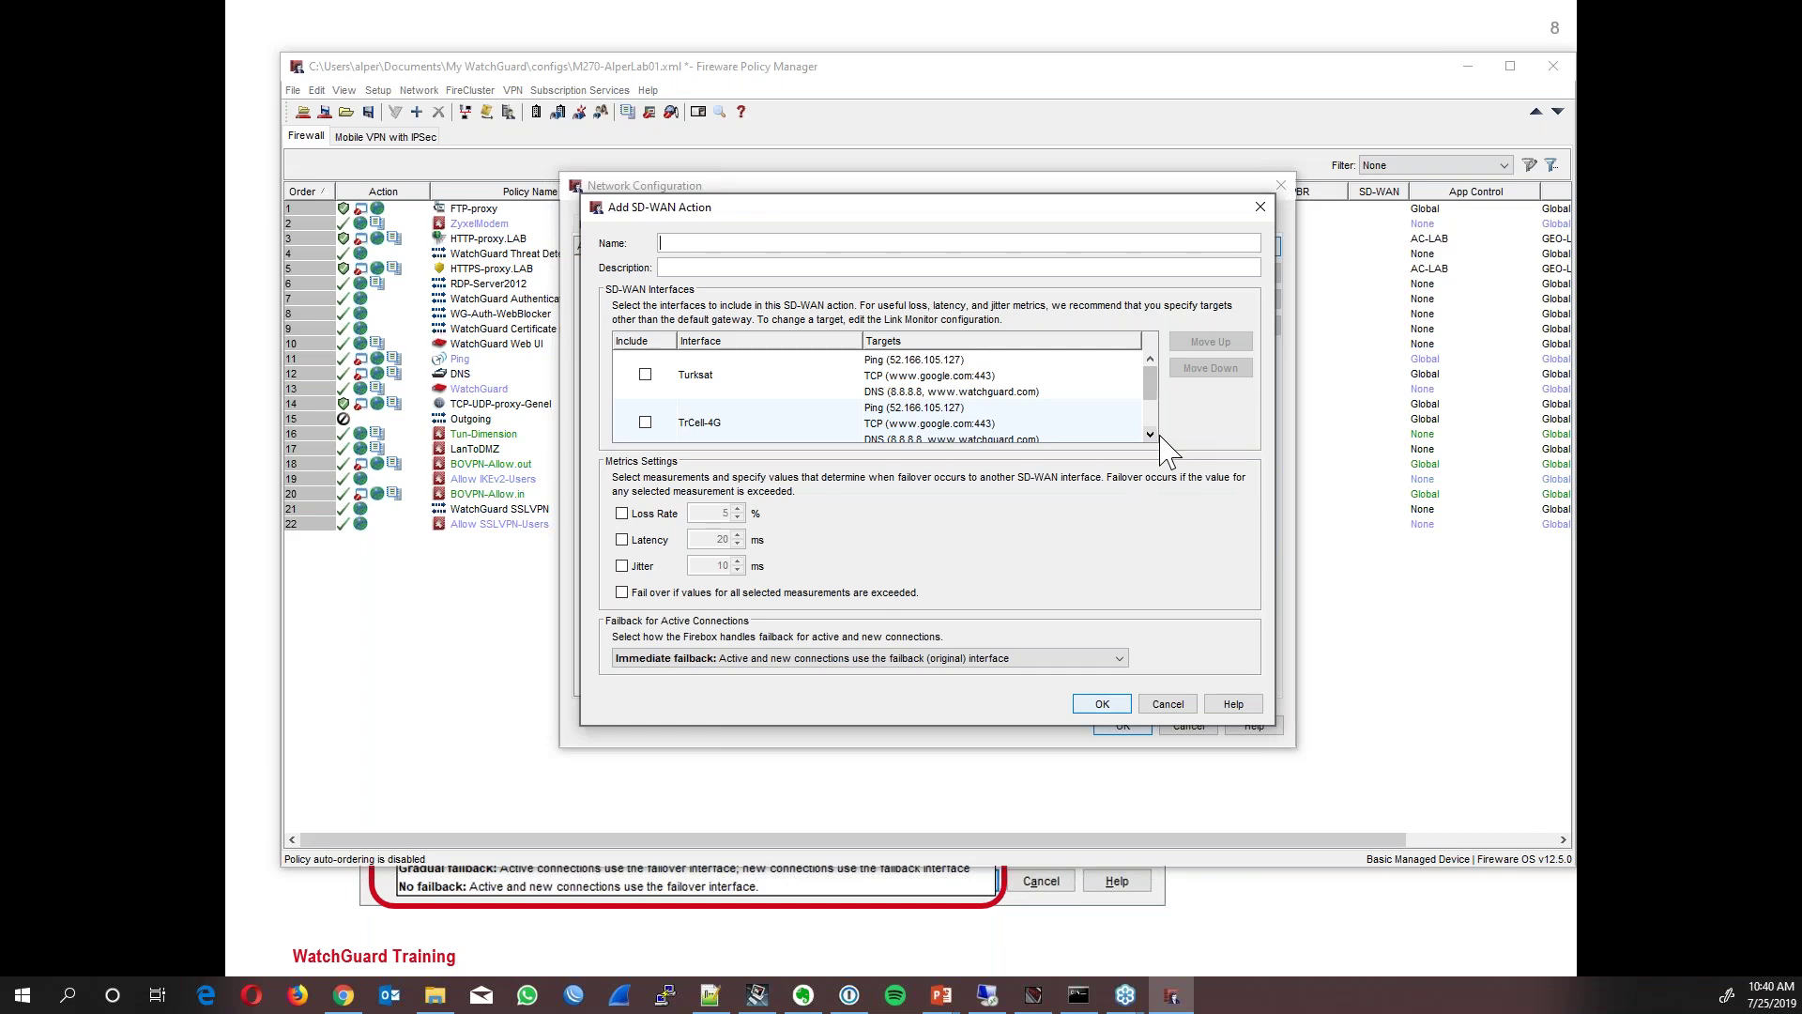
Include TrCell-4G and DMZ in the new action and begin naming it MPLSfailover.
{"action": "left_click", "coordinate": [1151, 435]}
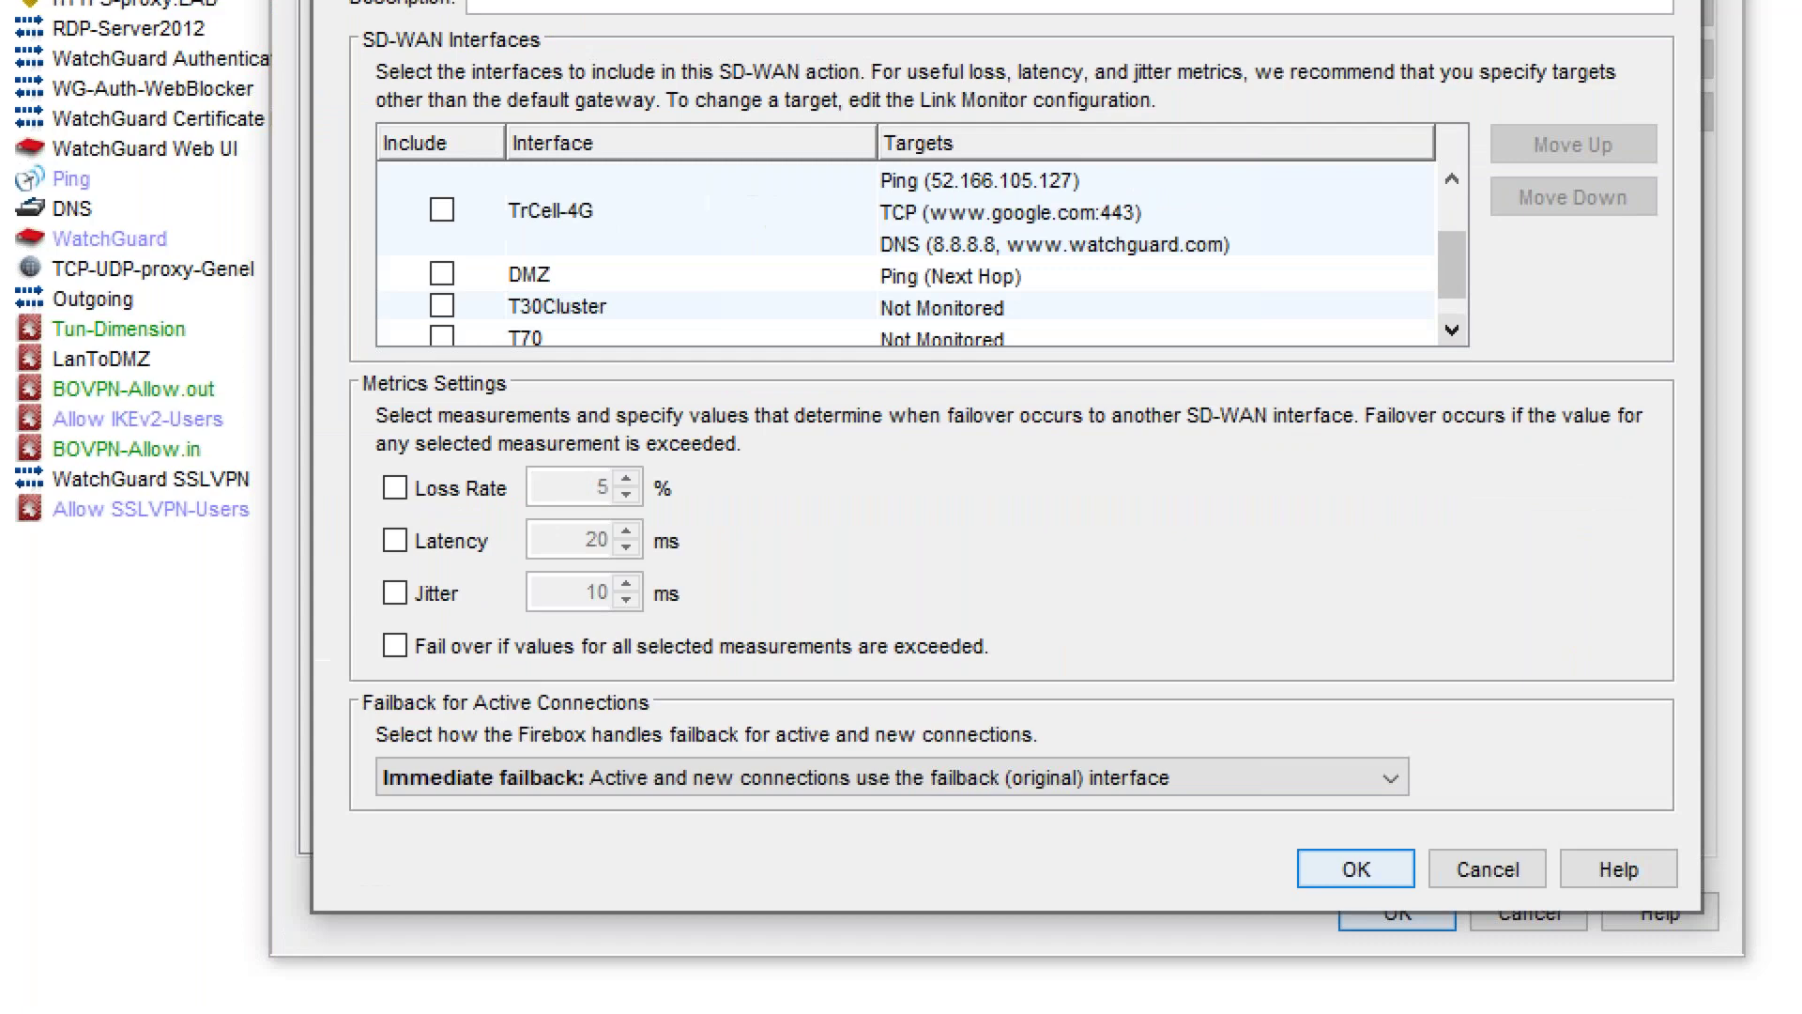
{"action": "left_click_drag", "start_coordinate": [405, 130], "coordinate": [744, 253]}
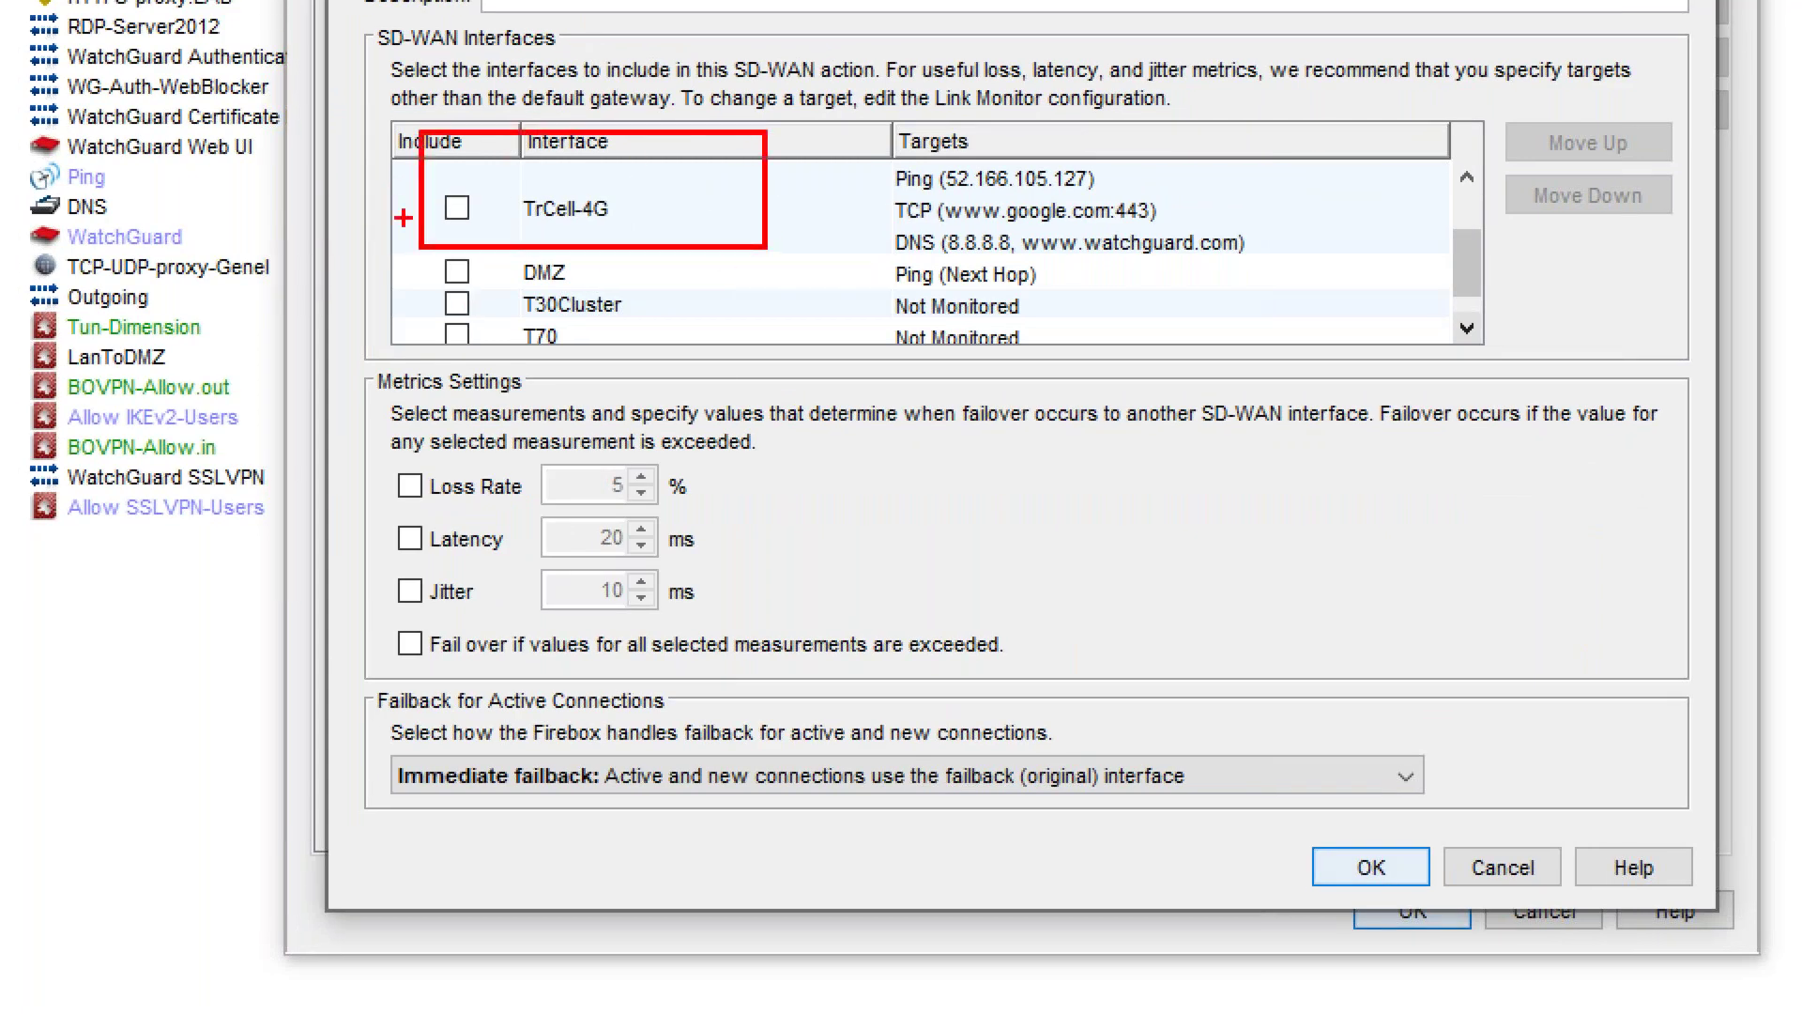
{"action": "left_click_drag", "start_coordinate": [409, 243], "coordinate": [598, 289]}
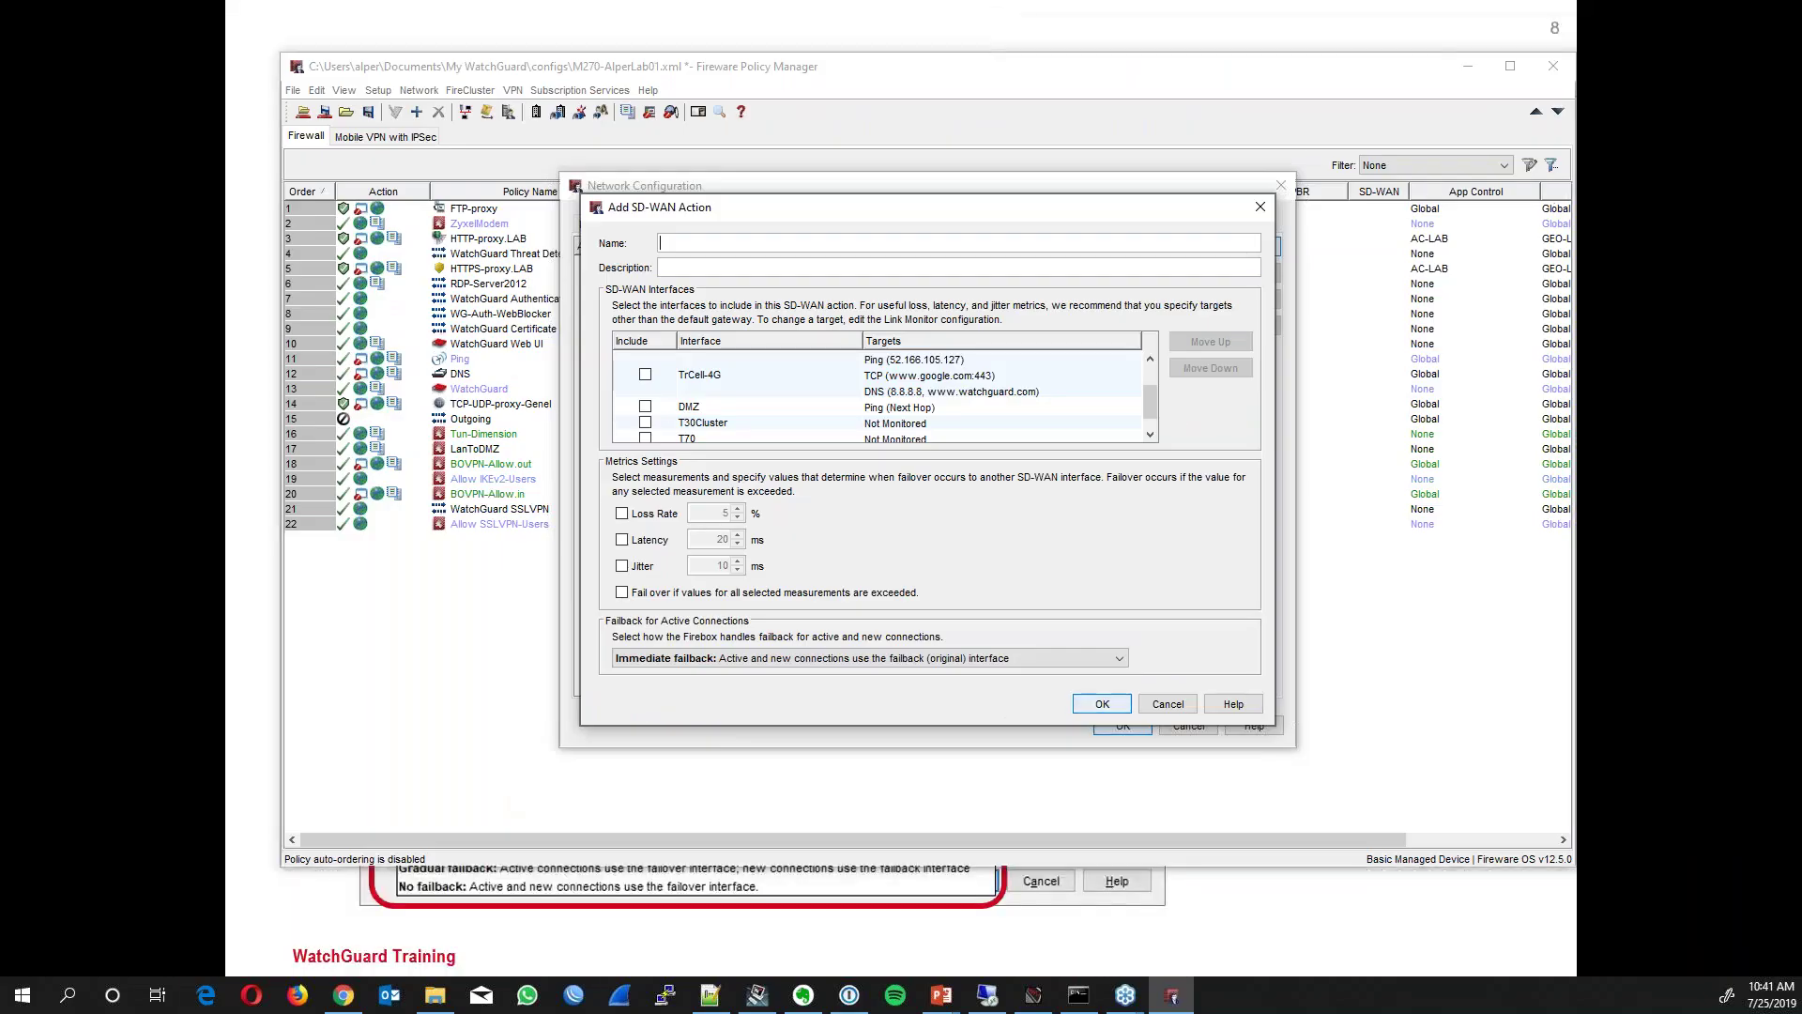
{"action": "left_click", "coordinate": [457, 207]}
{"action": "left_click", "coordinate": [645, 407]}
{"action": "type", "text": "M"}
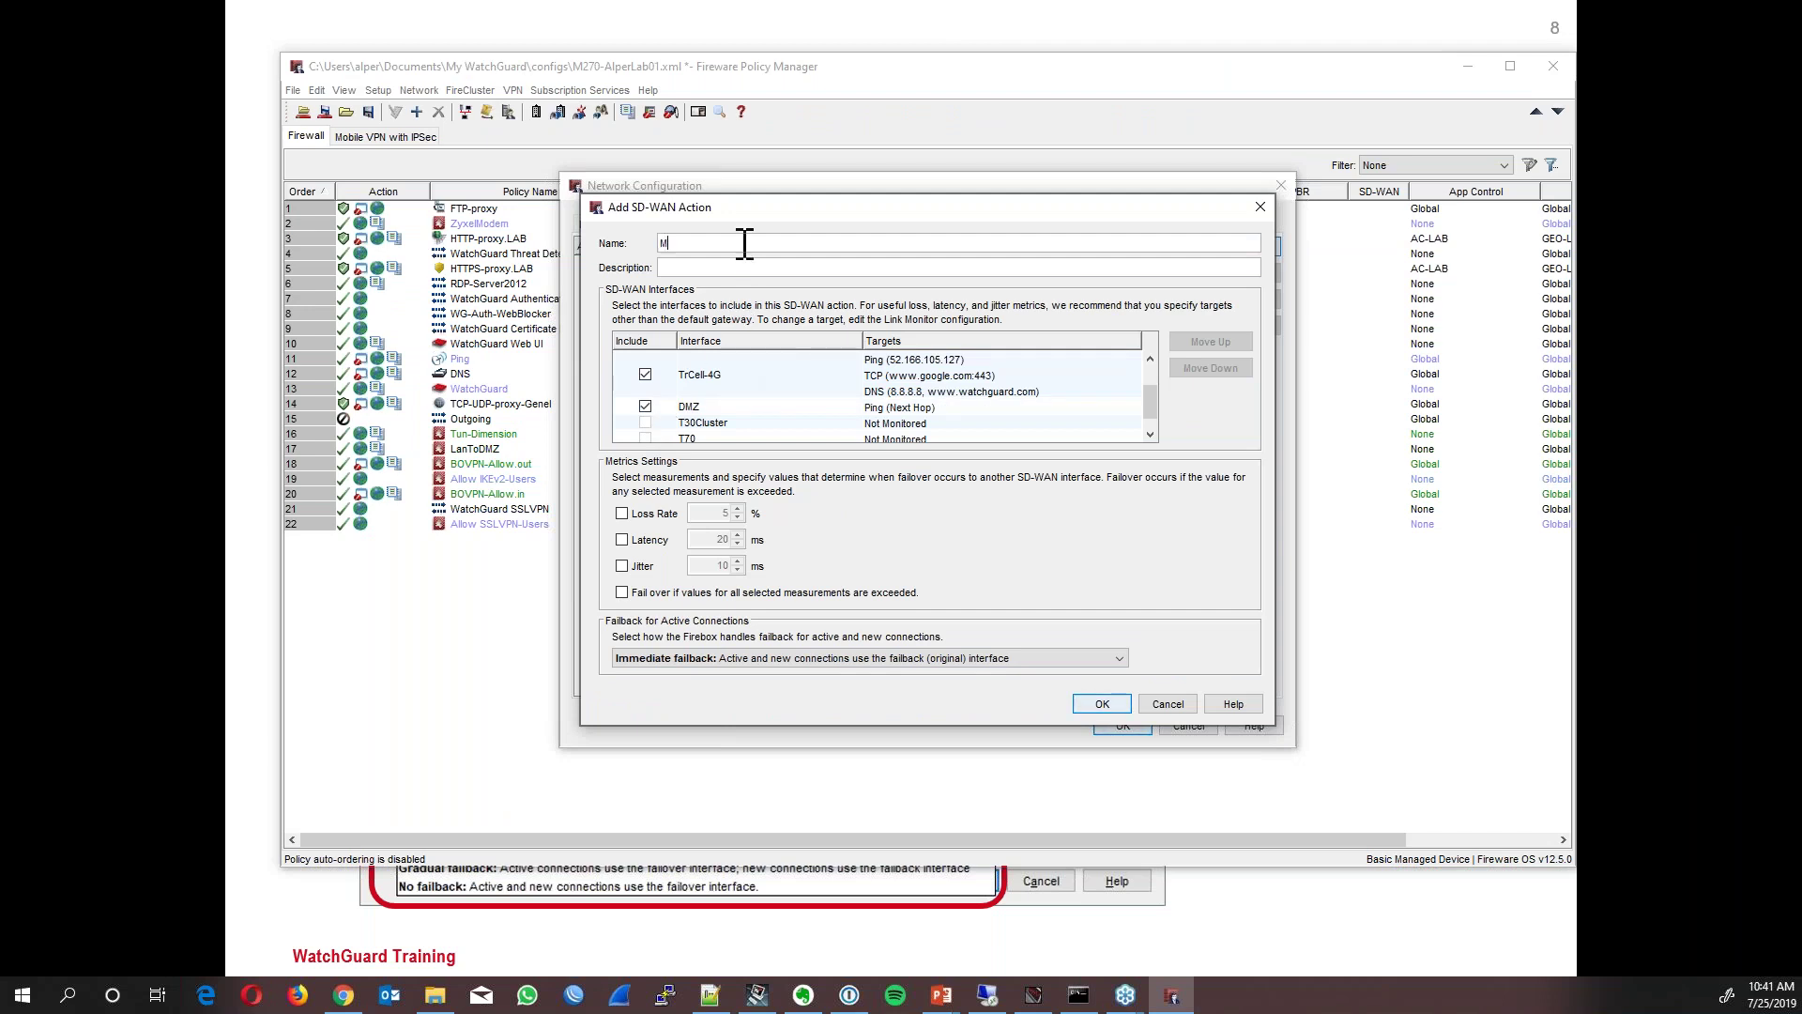
{"action": "type", "text": "PLSfailover"}
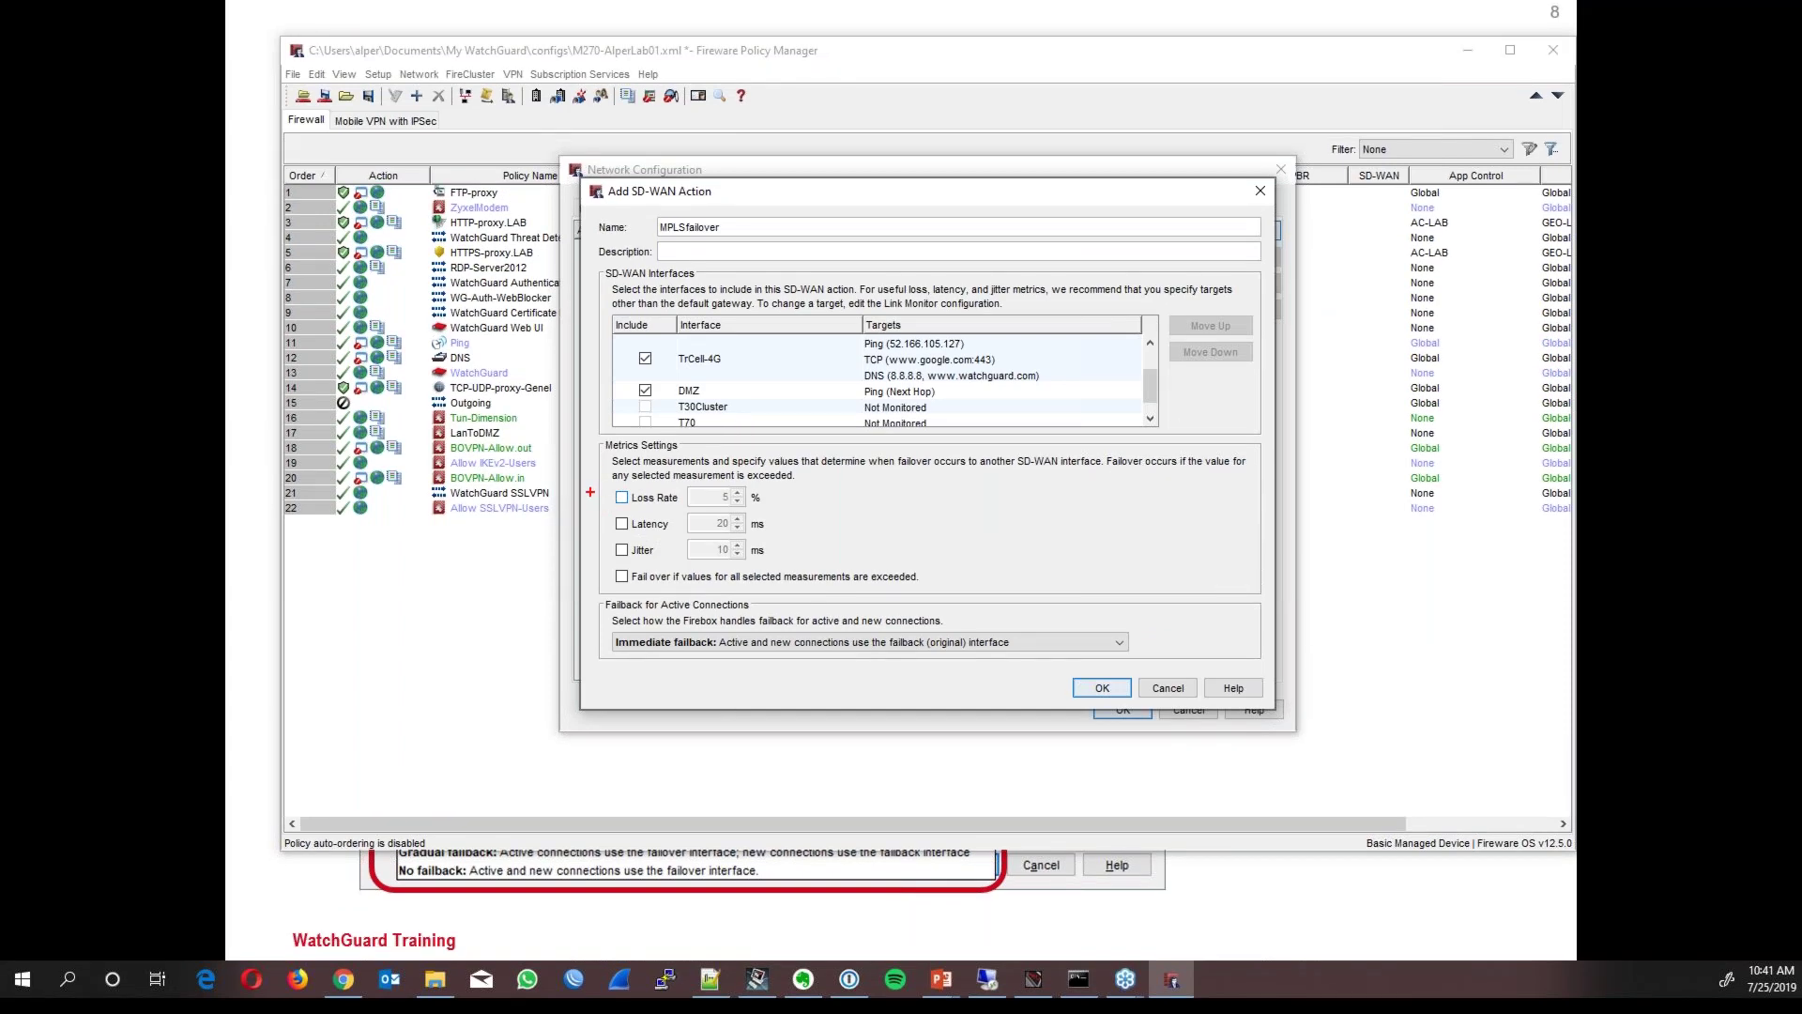
Finish the MPLSfailover SD-WAN action and switch to the web browser.
{"action": "mouse_move", "coordinate": [604, 475]}
{"action": "left_mouse_down"}
{"action": "mouse_move", "coordinate": [695, 512]}
{"action": "mouse_move", "coordinate": [783, 518]}
{"action": "left_mouse_up"}
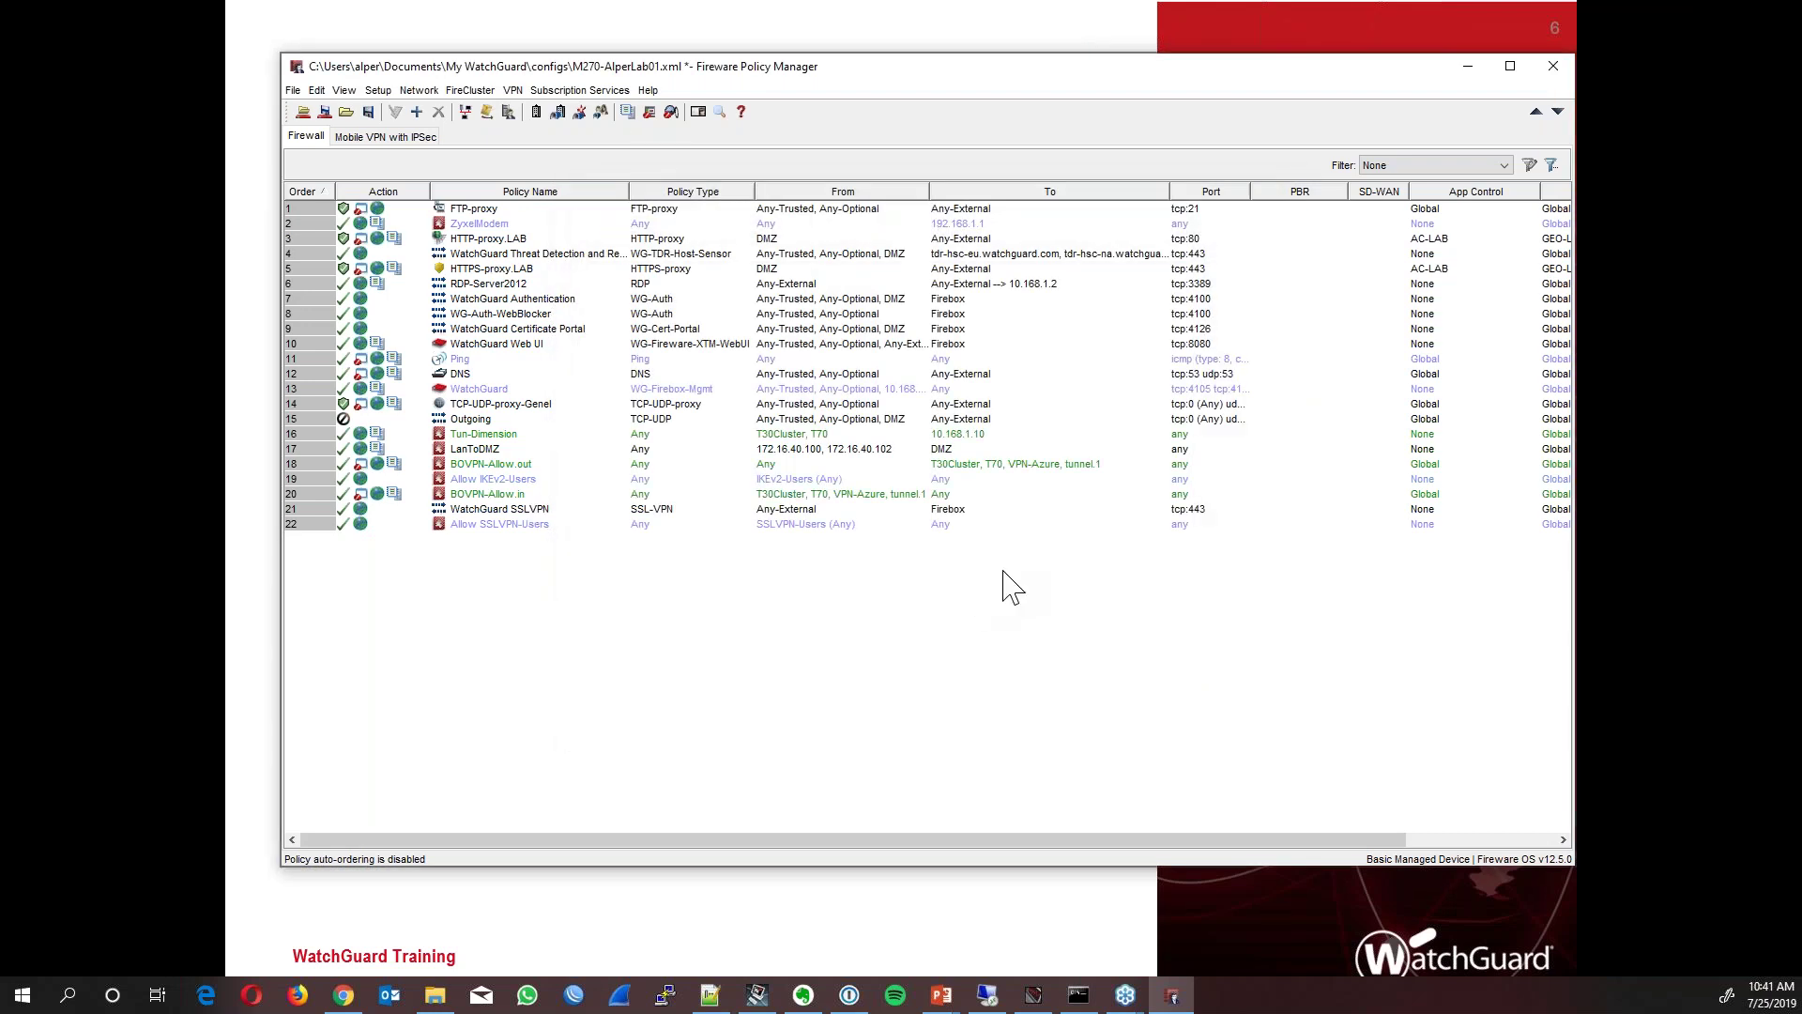
{"action": "left_click", "coordinate": [357, 1002]}
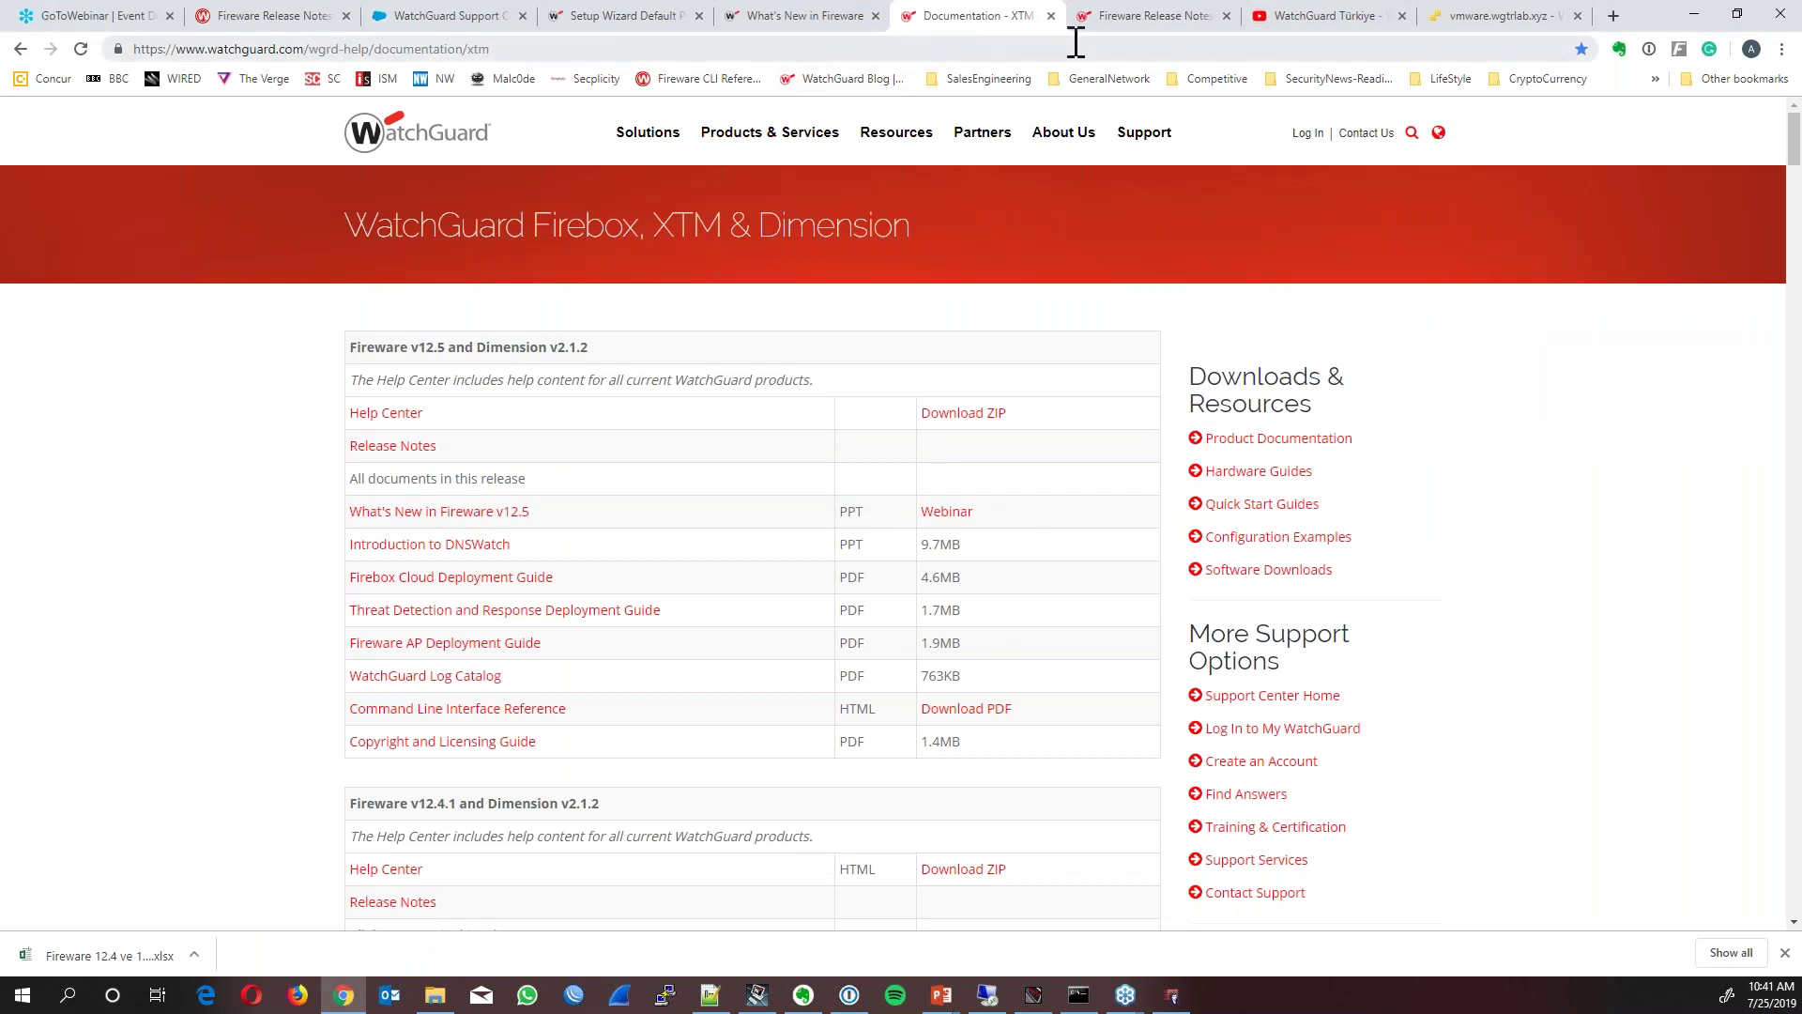
In a new tab, log in to Fireware Web UI at 172.16.40.1:8080 as admin.
{"action": "left_click", "coordinate": [1456, 37]}
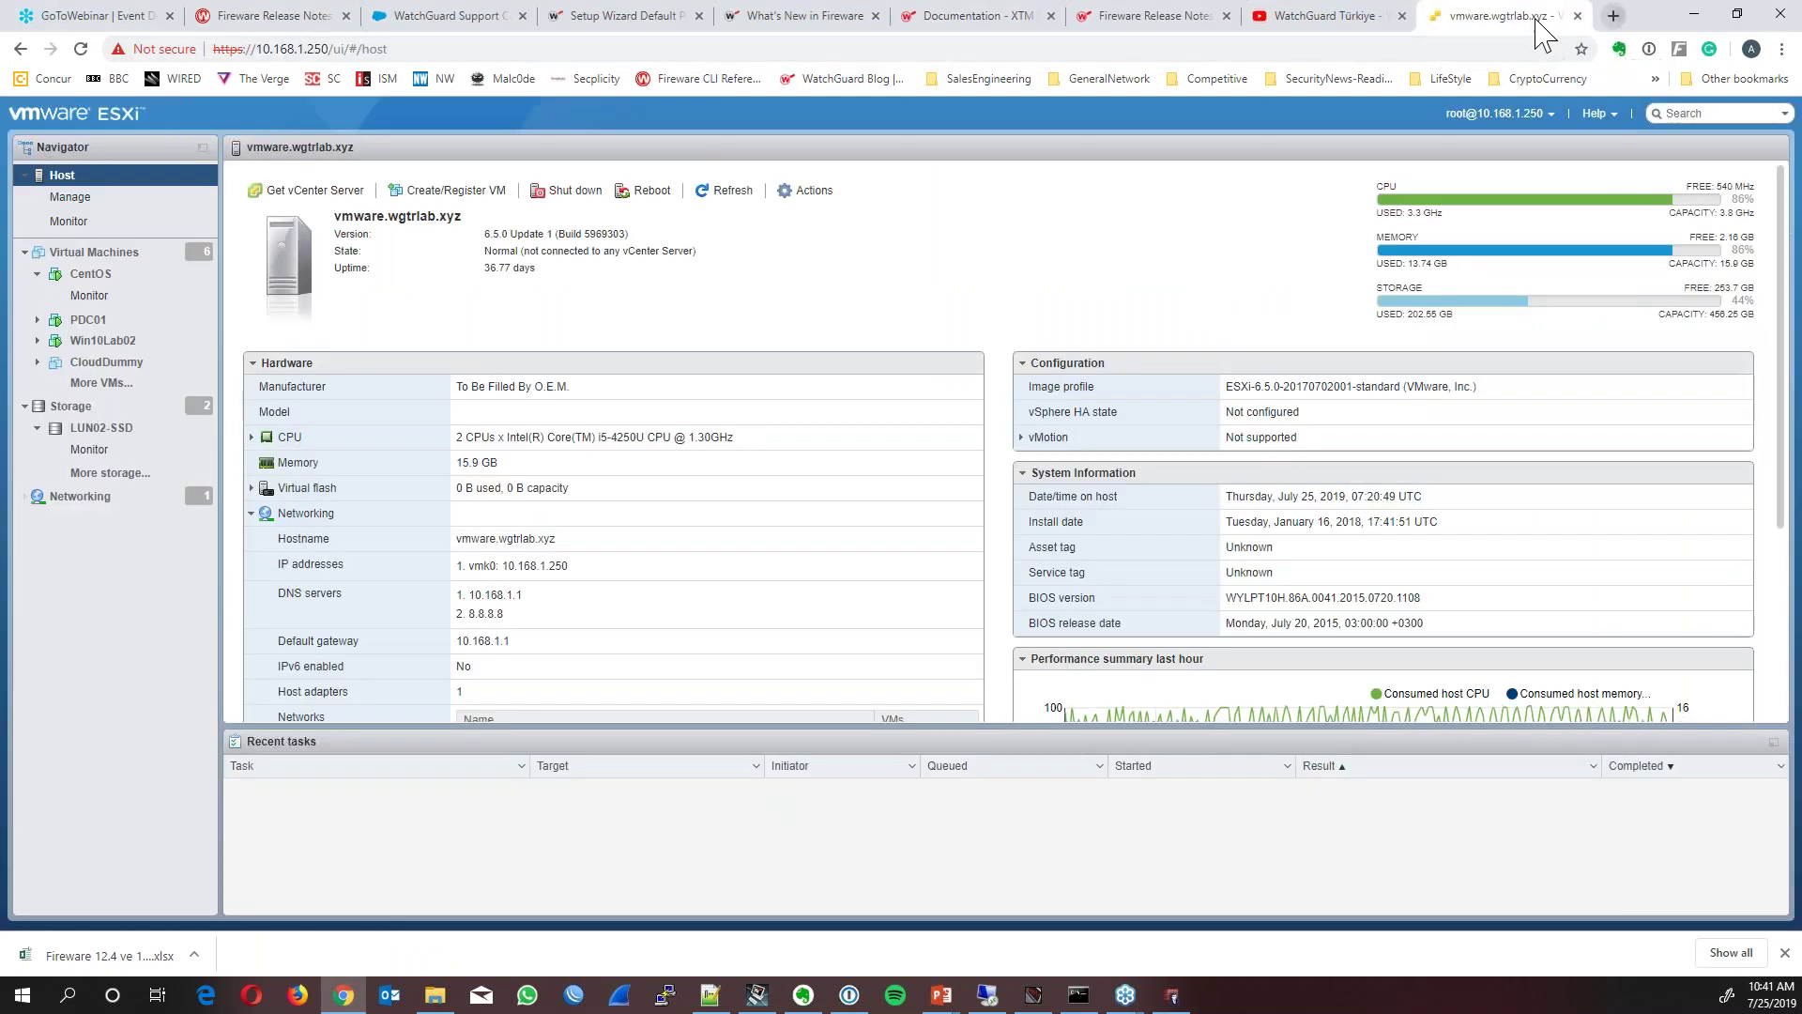
{"action": "key", "text": "ctrl+t"}
{"action": "type", "text": "172.16.40.1"}
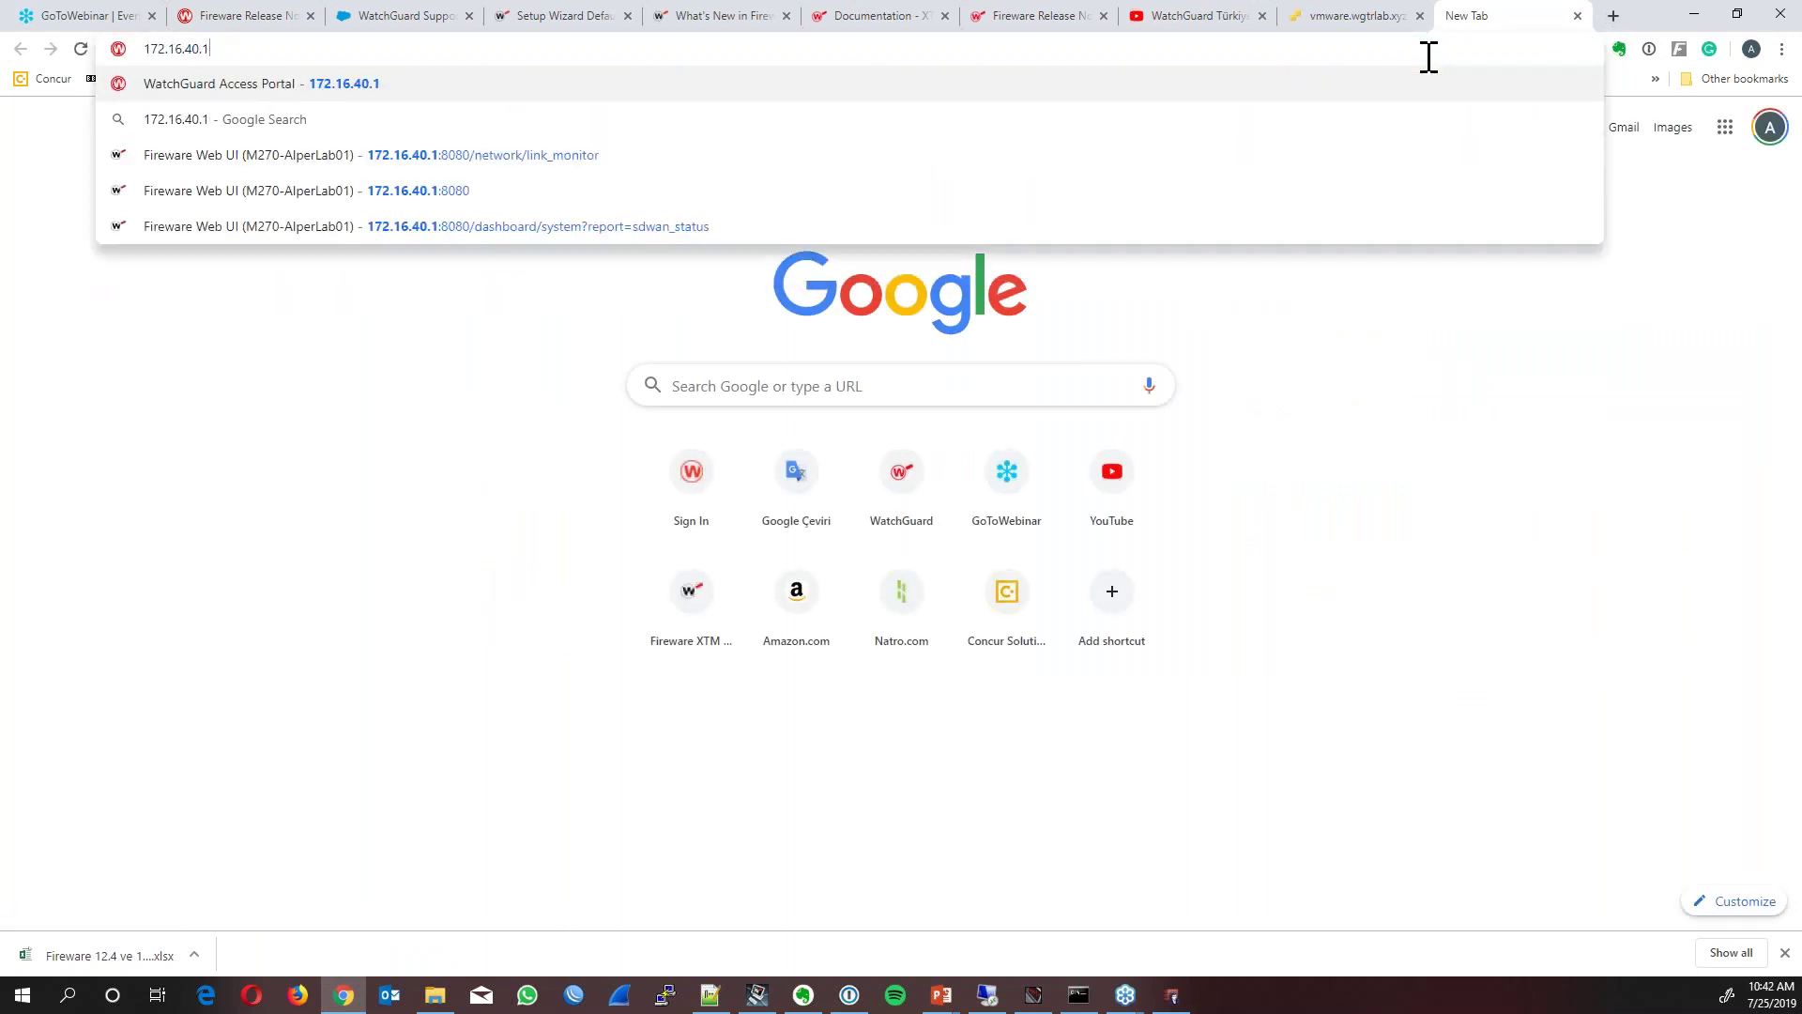
{"action": "type", "text": ":8080"}
{"action": "key", "text": "Return"}
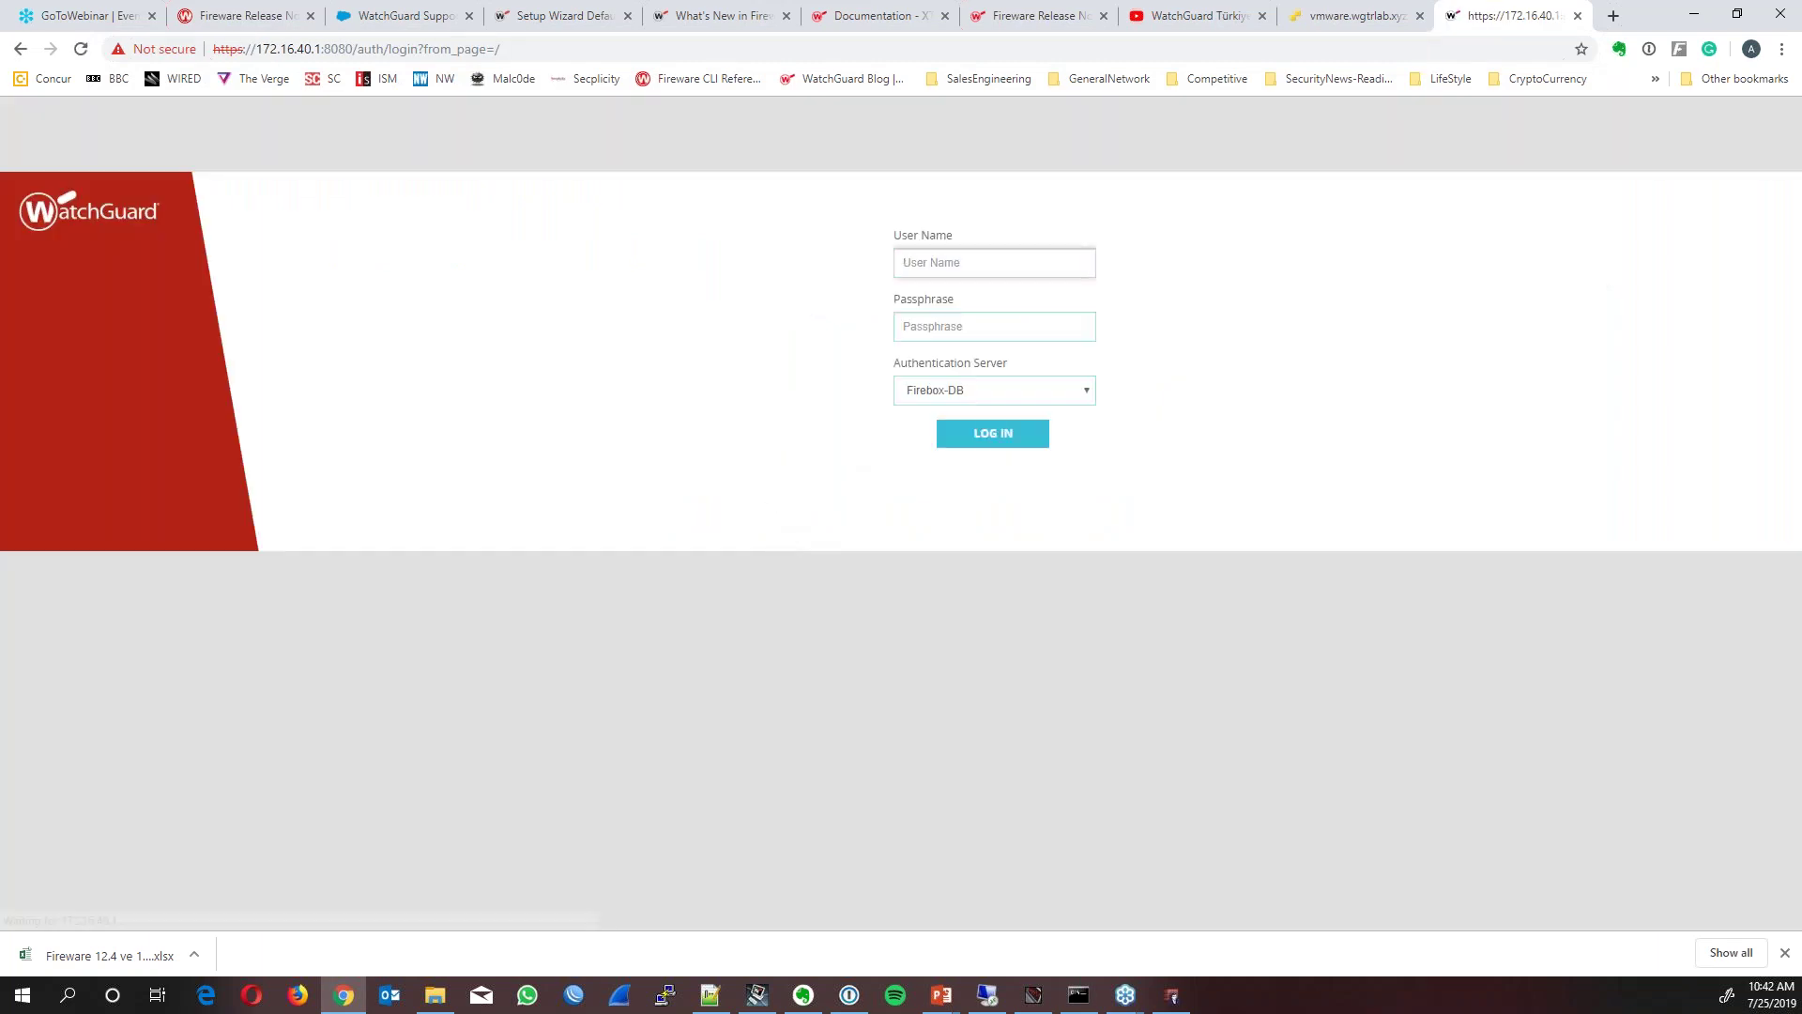
{"action": "type", "text": "admin"}
{"action": "key", "text": "Tab"}
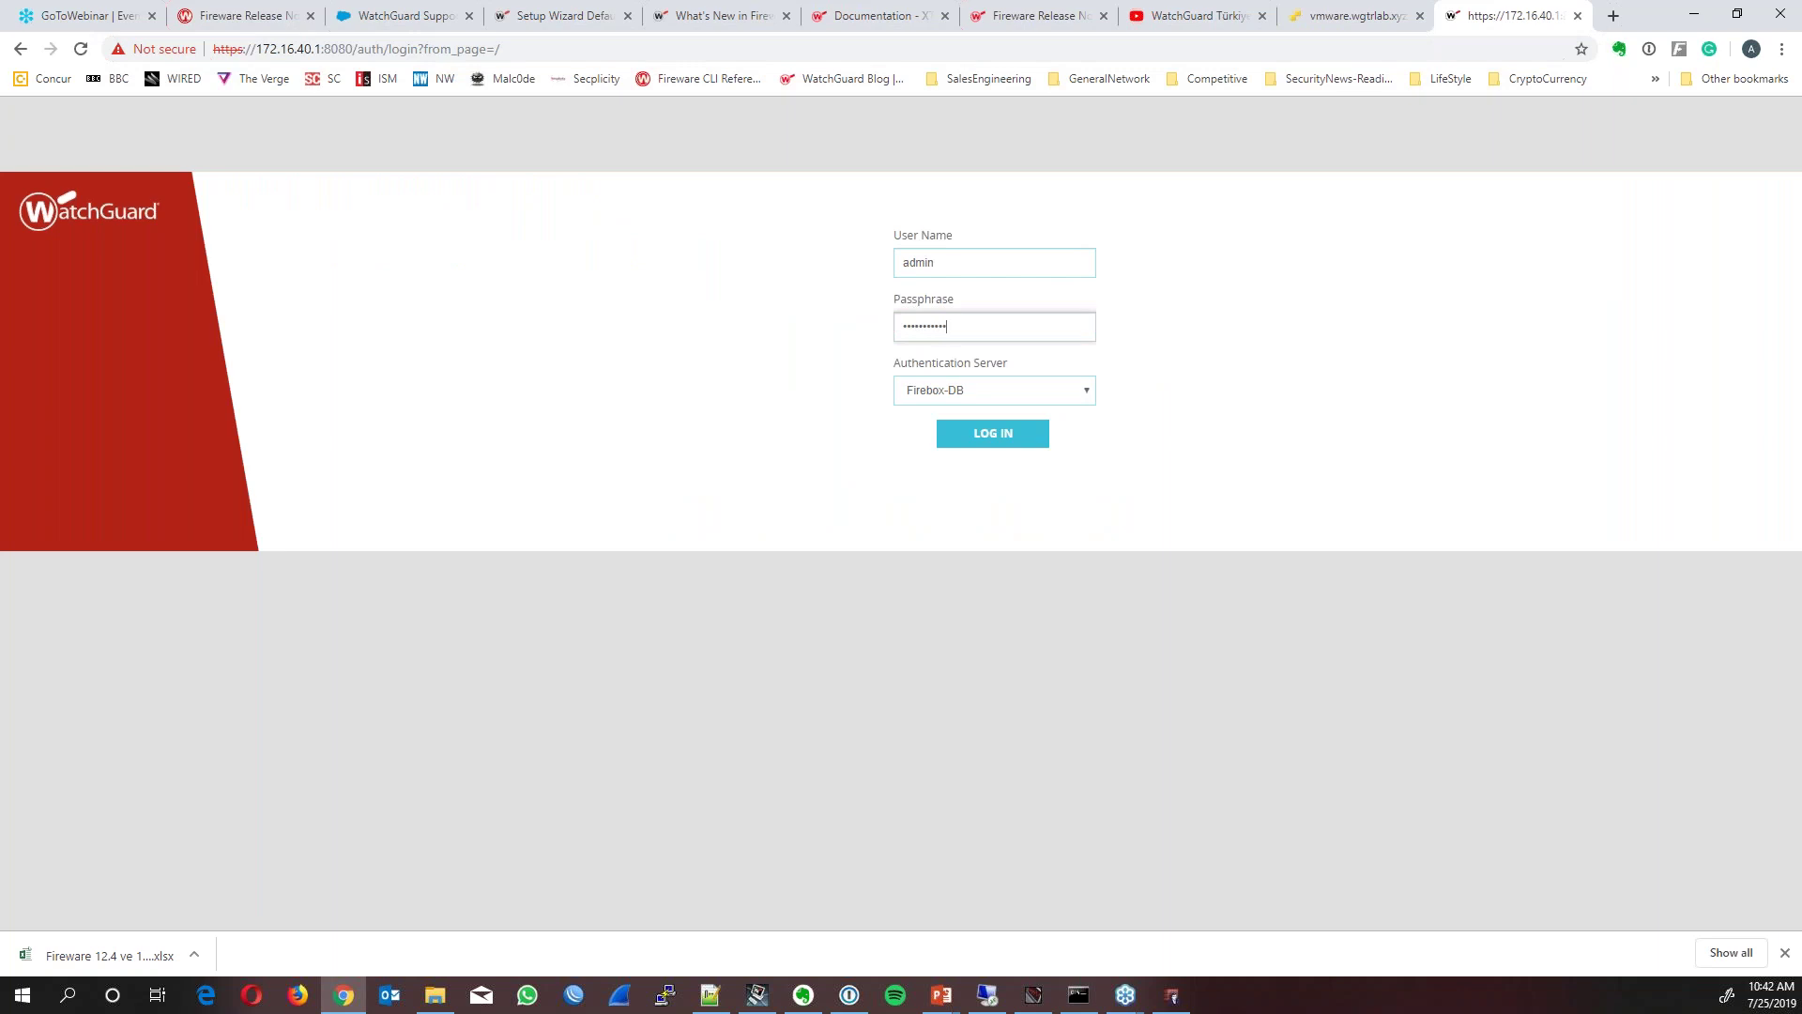
{"action": "key", "text": "Return"}
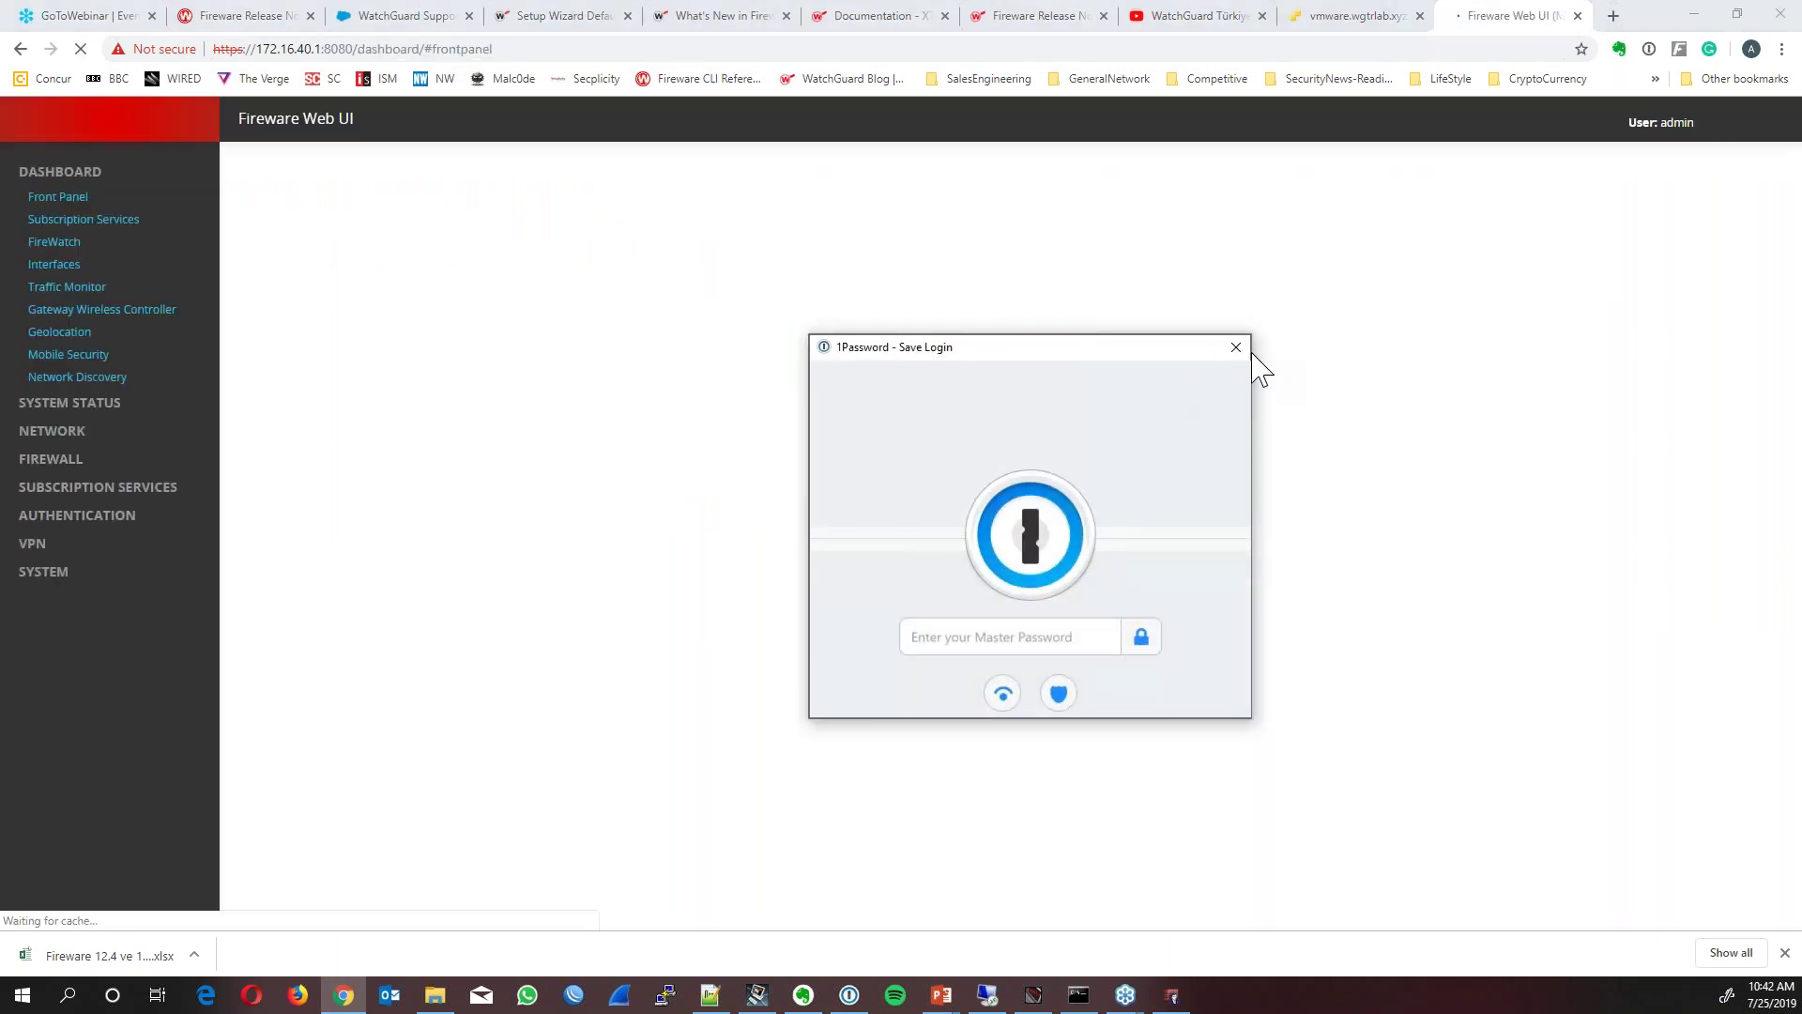
{"action": "left_click", "coordinate": [1241, 349]}
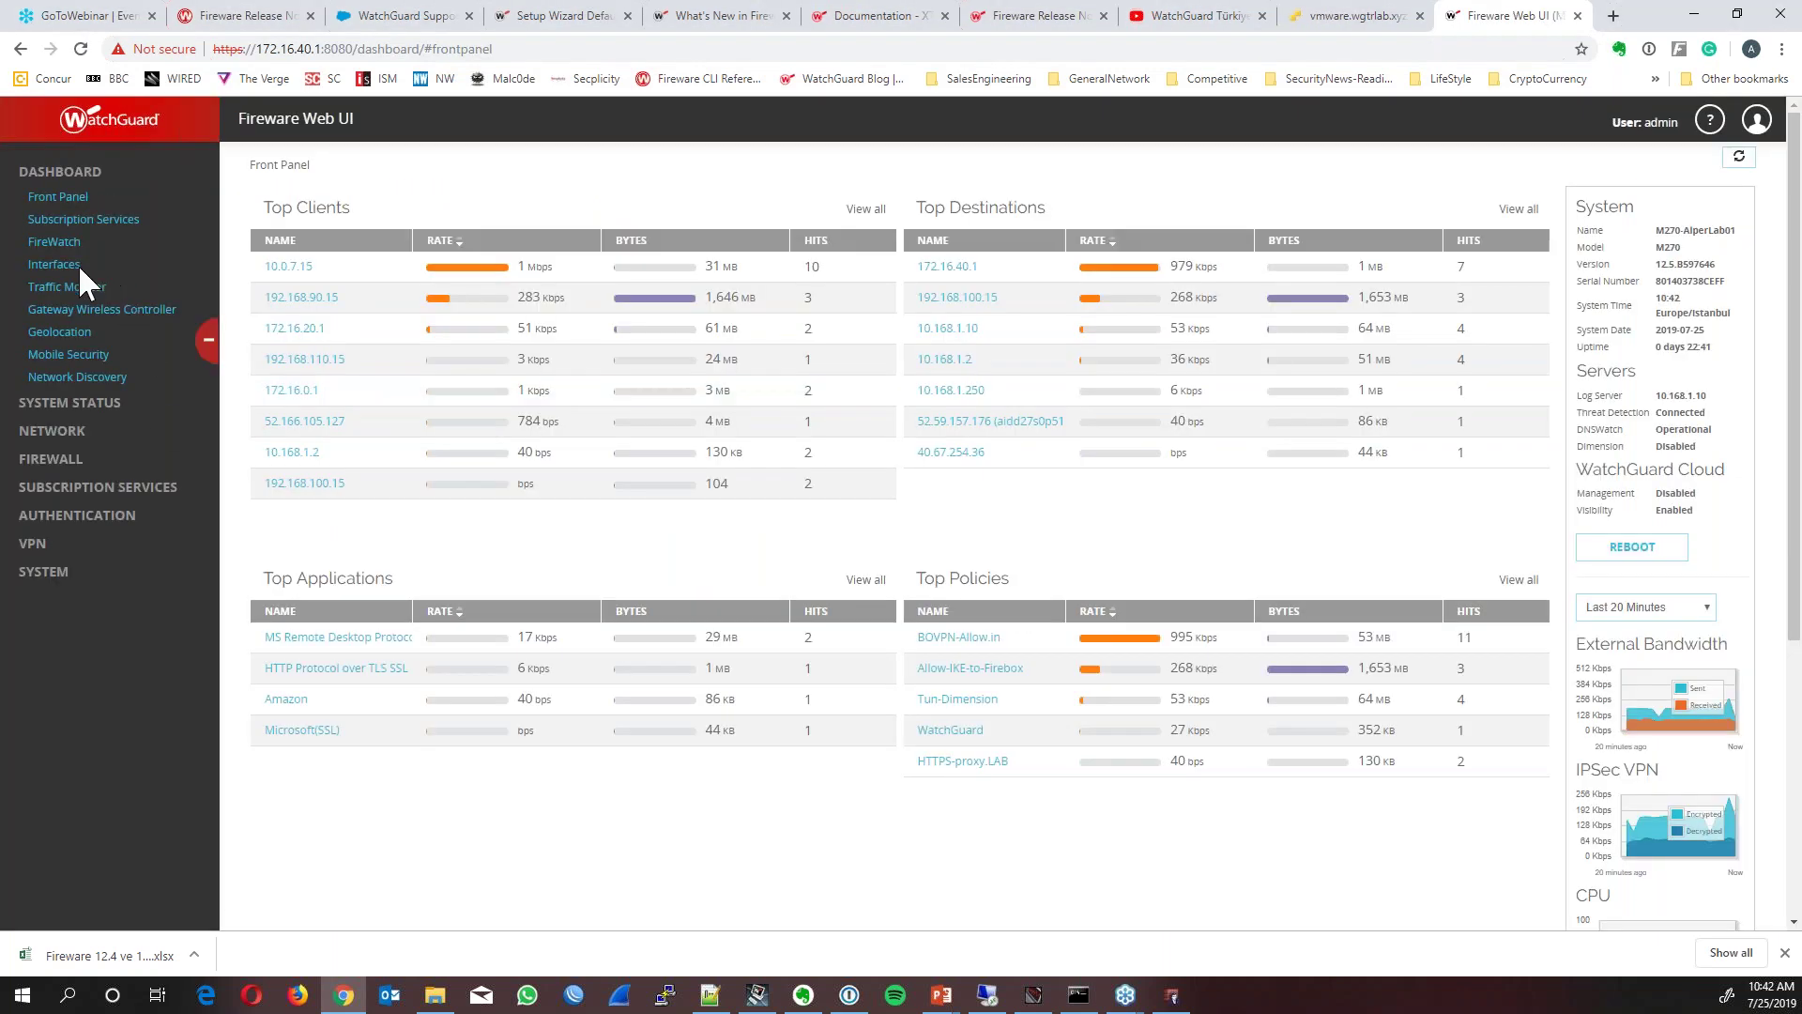
View the SD-WAN loss, latency and jitter charts for TrCell-4G and Turksat, then return to Policy Manager.
{"action": "left_click", "coordinate": [65, 265]}
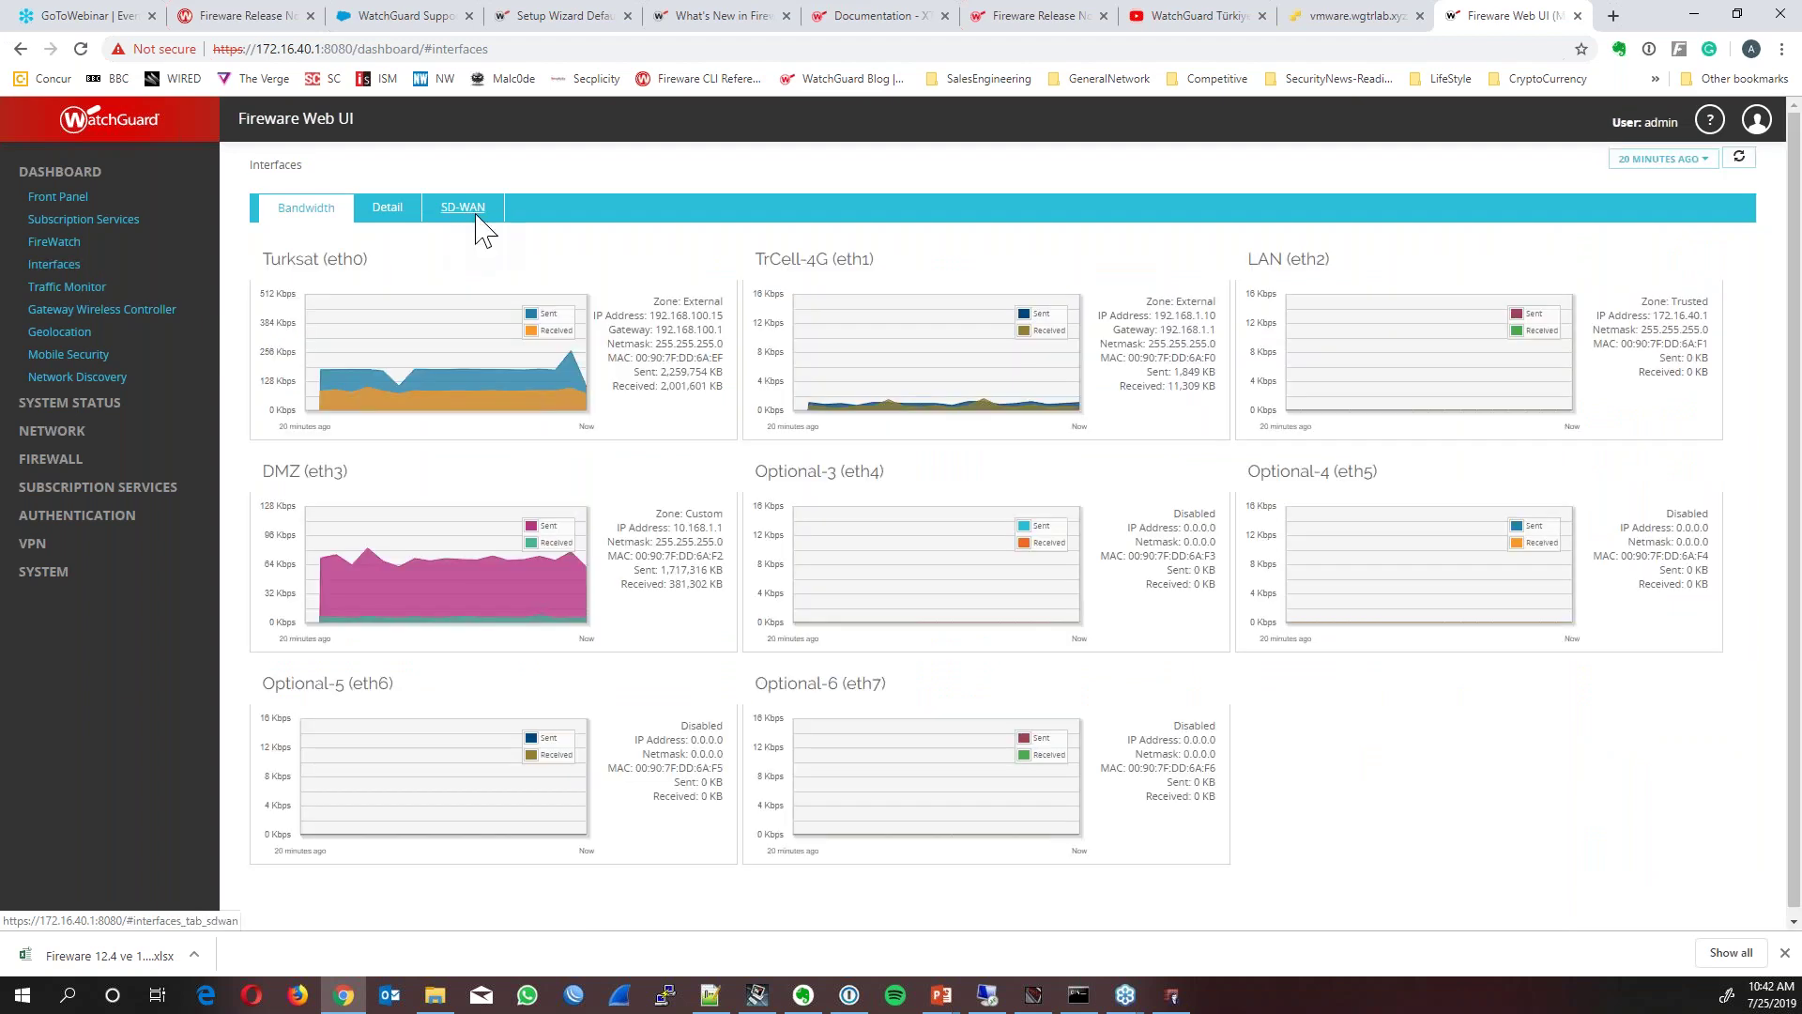
{"action": "left_click", "coordinate": [477, 212]}
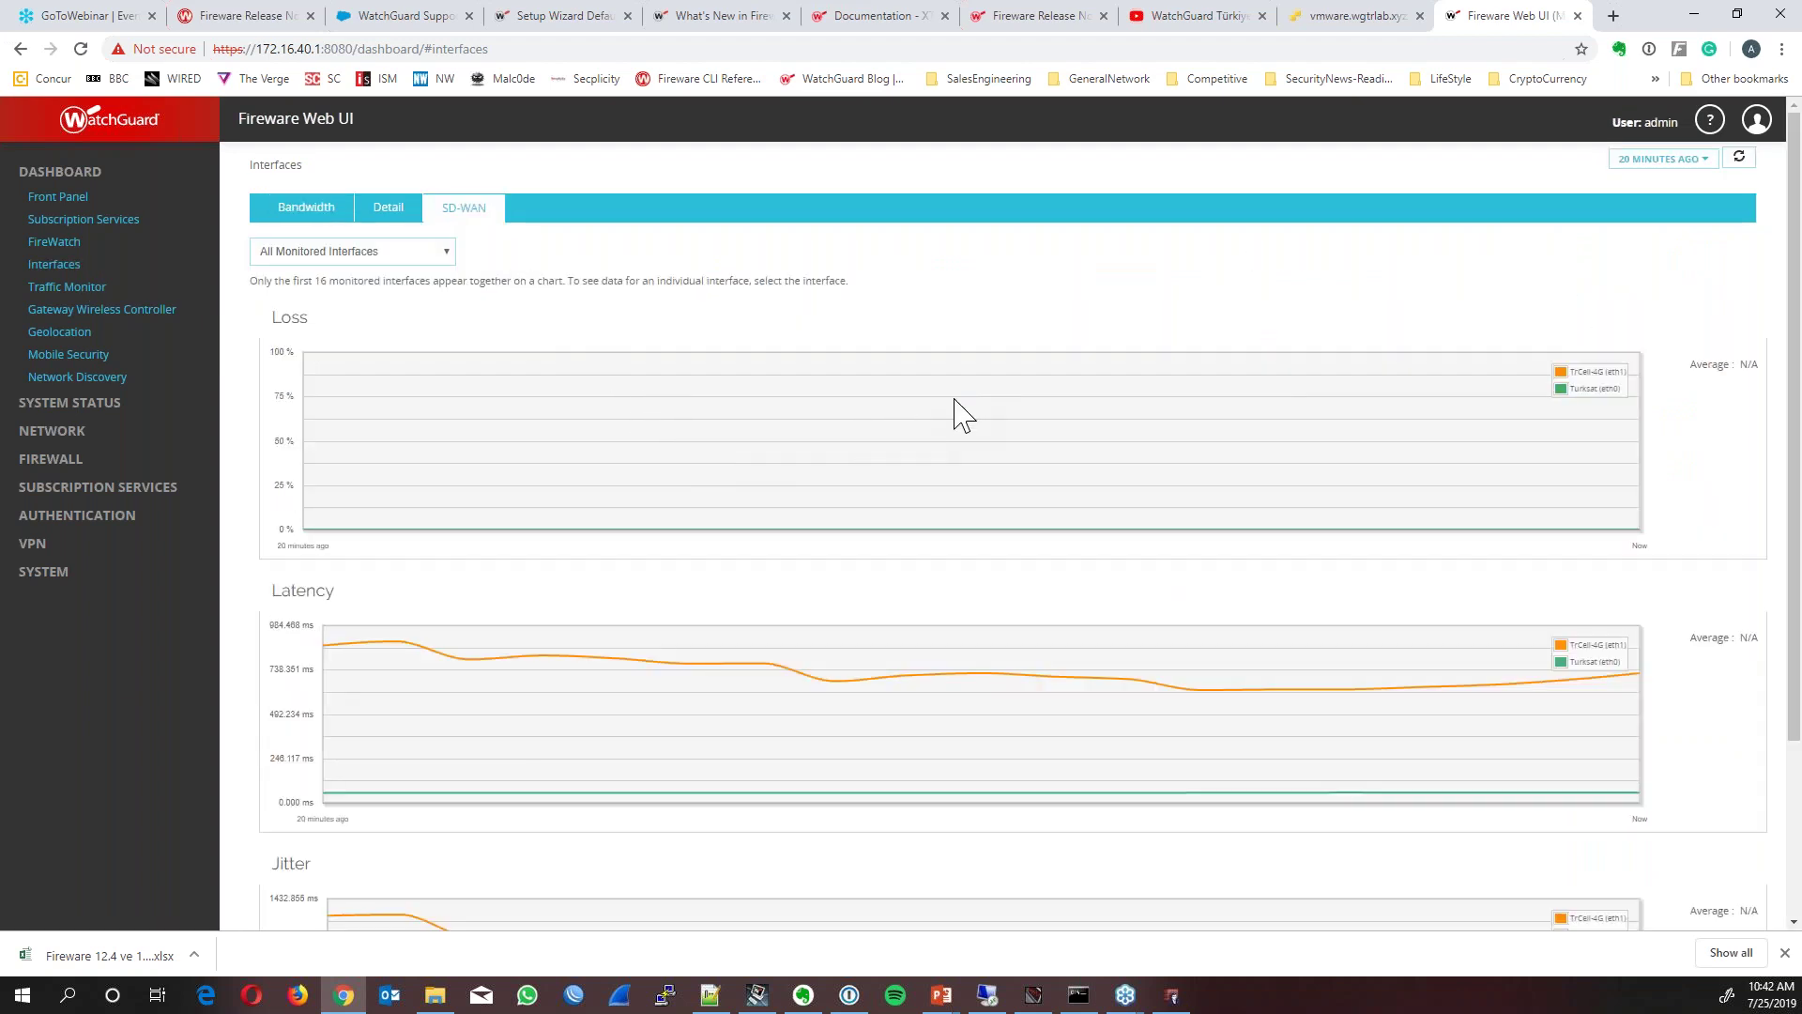
{"action": "scroll", "coordinate": [1291, 414], "scroll_direction": "down", "scroll_amount": 2}
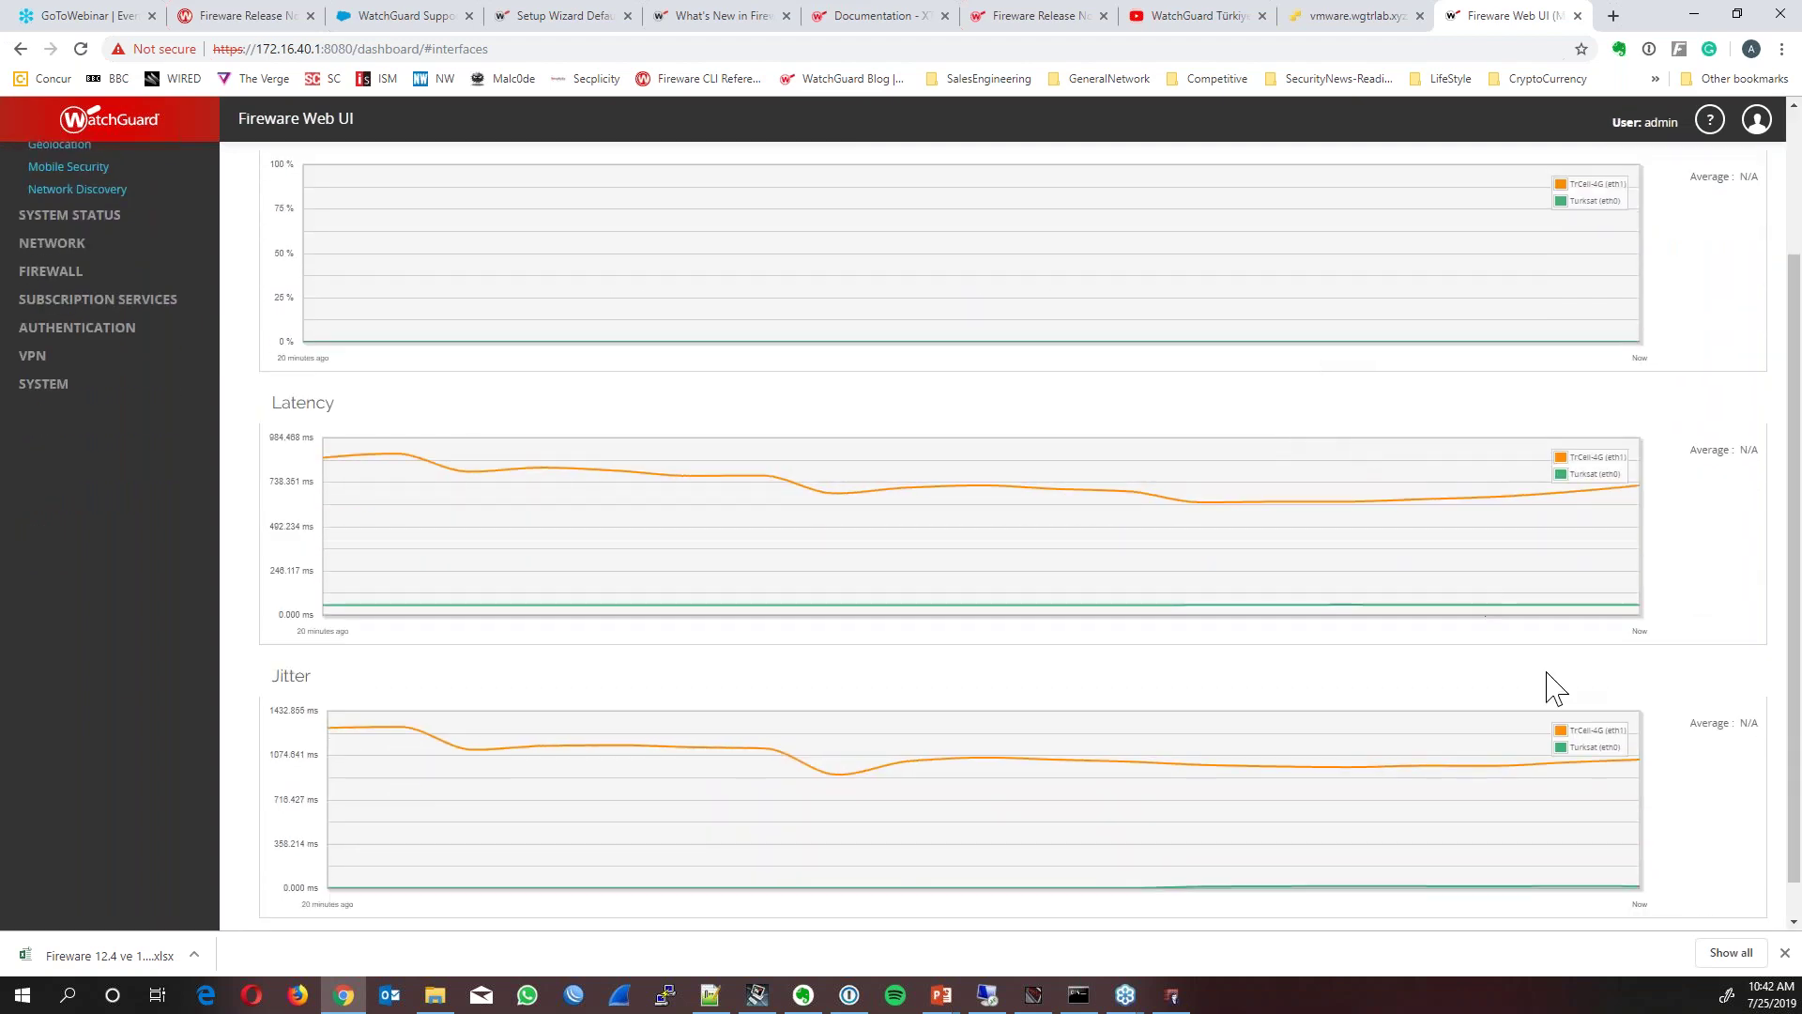
{"action": "left_click", "coordinate": [1178, 1002]}
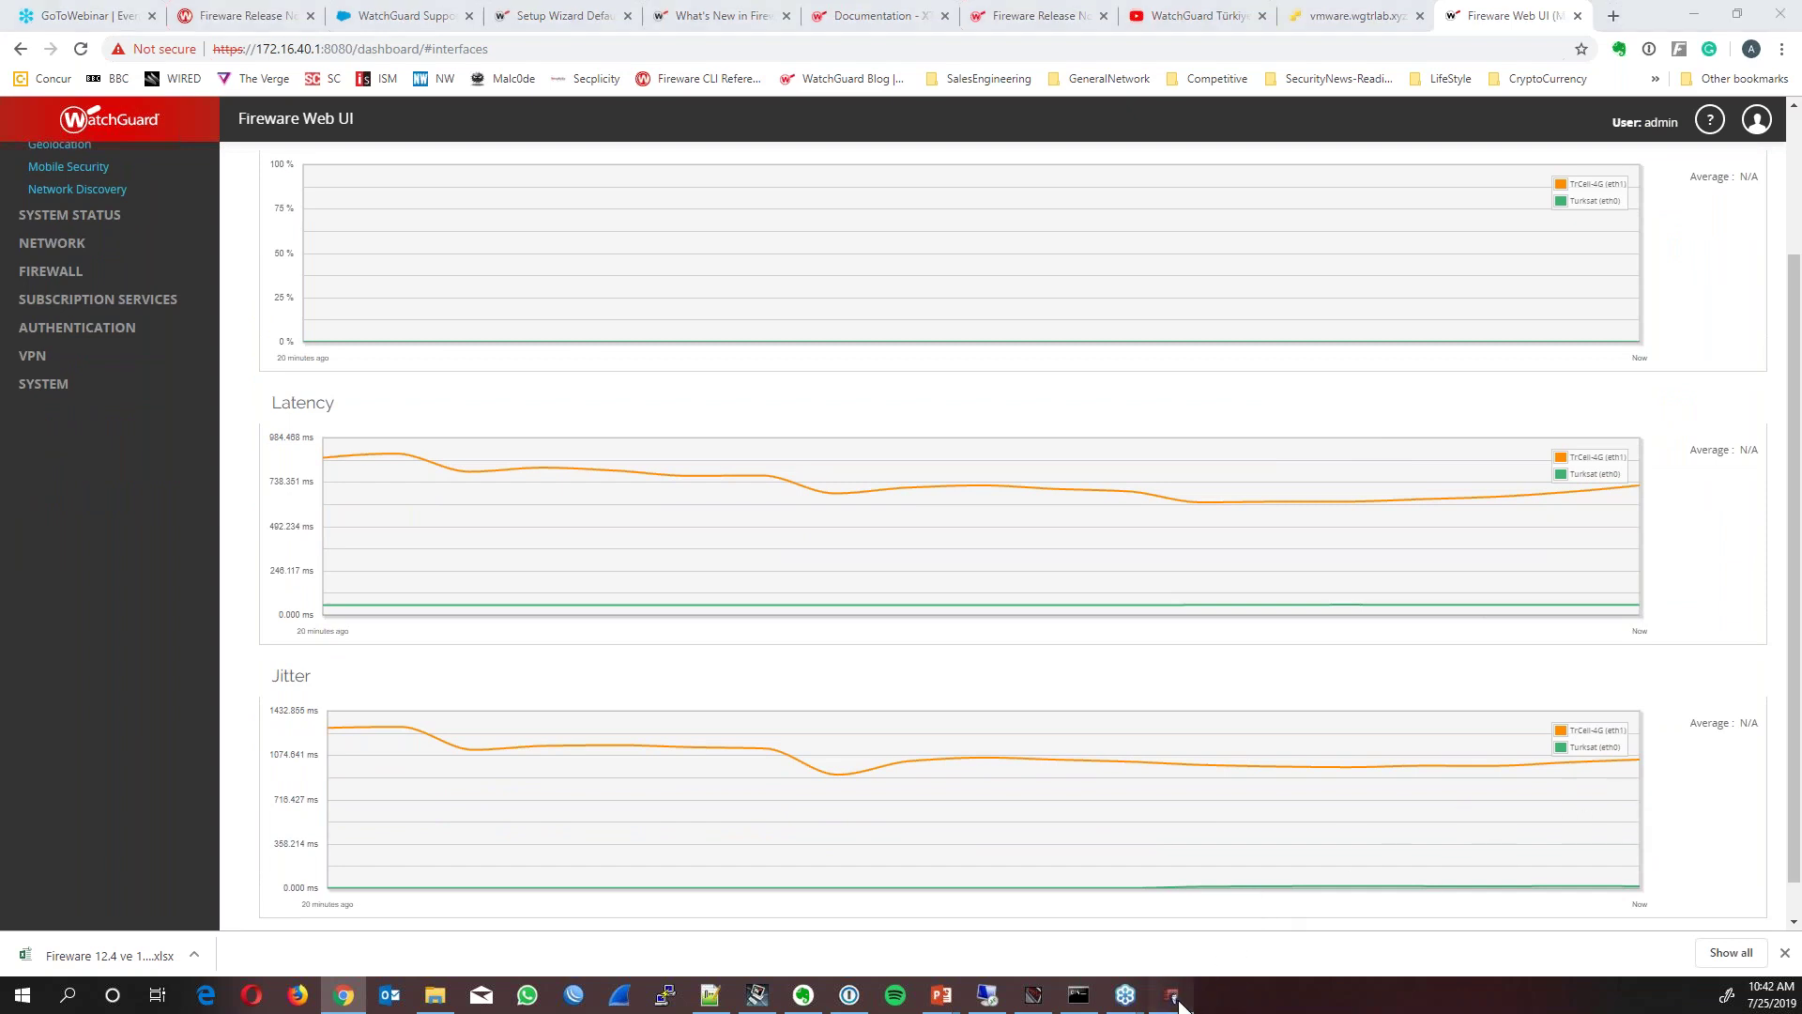
{"action": "mouse_move", "coordinate": [1761, 129]}
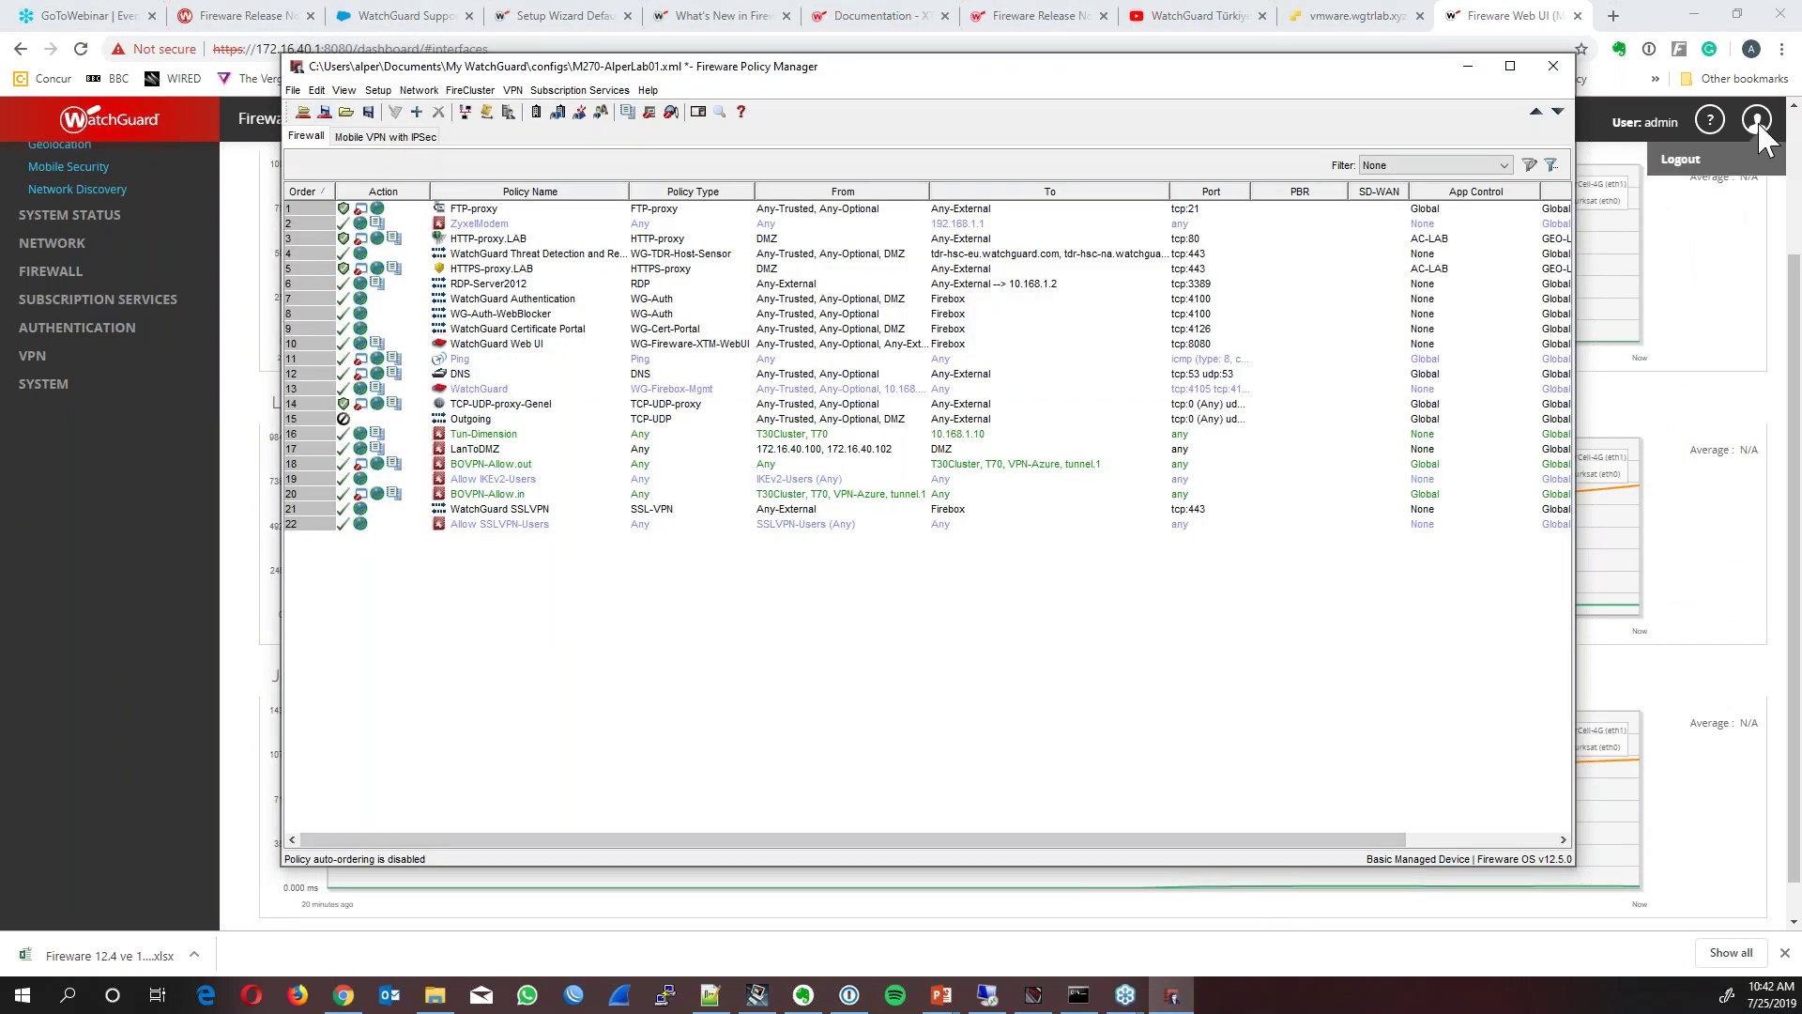
Log out of the Web UI and save the configuration to the Firebox at 172.16.40.1 with the passphrase.
{"action": "left_click", "coordinate": [1686, 178]}
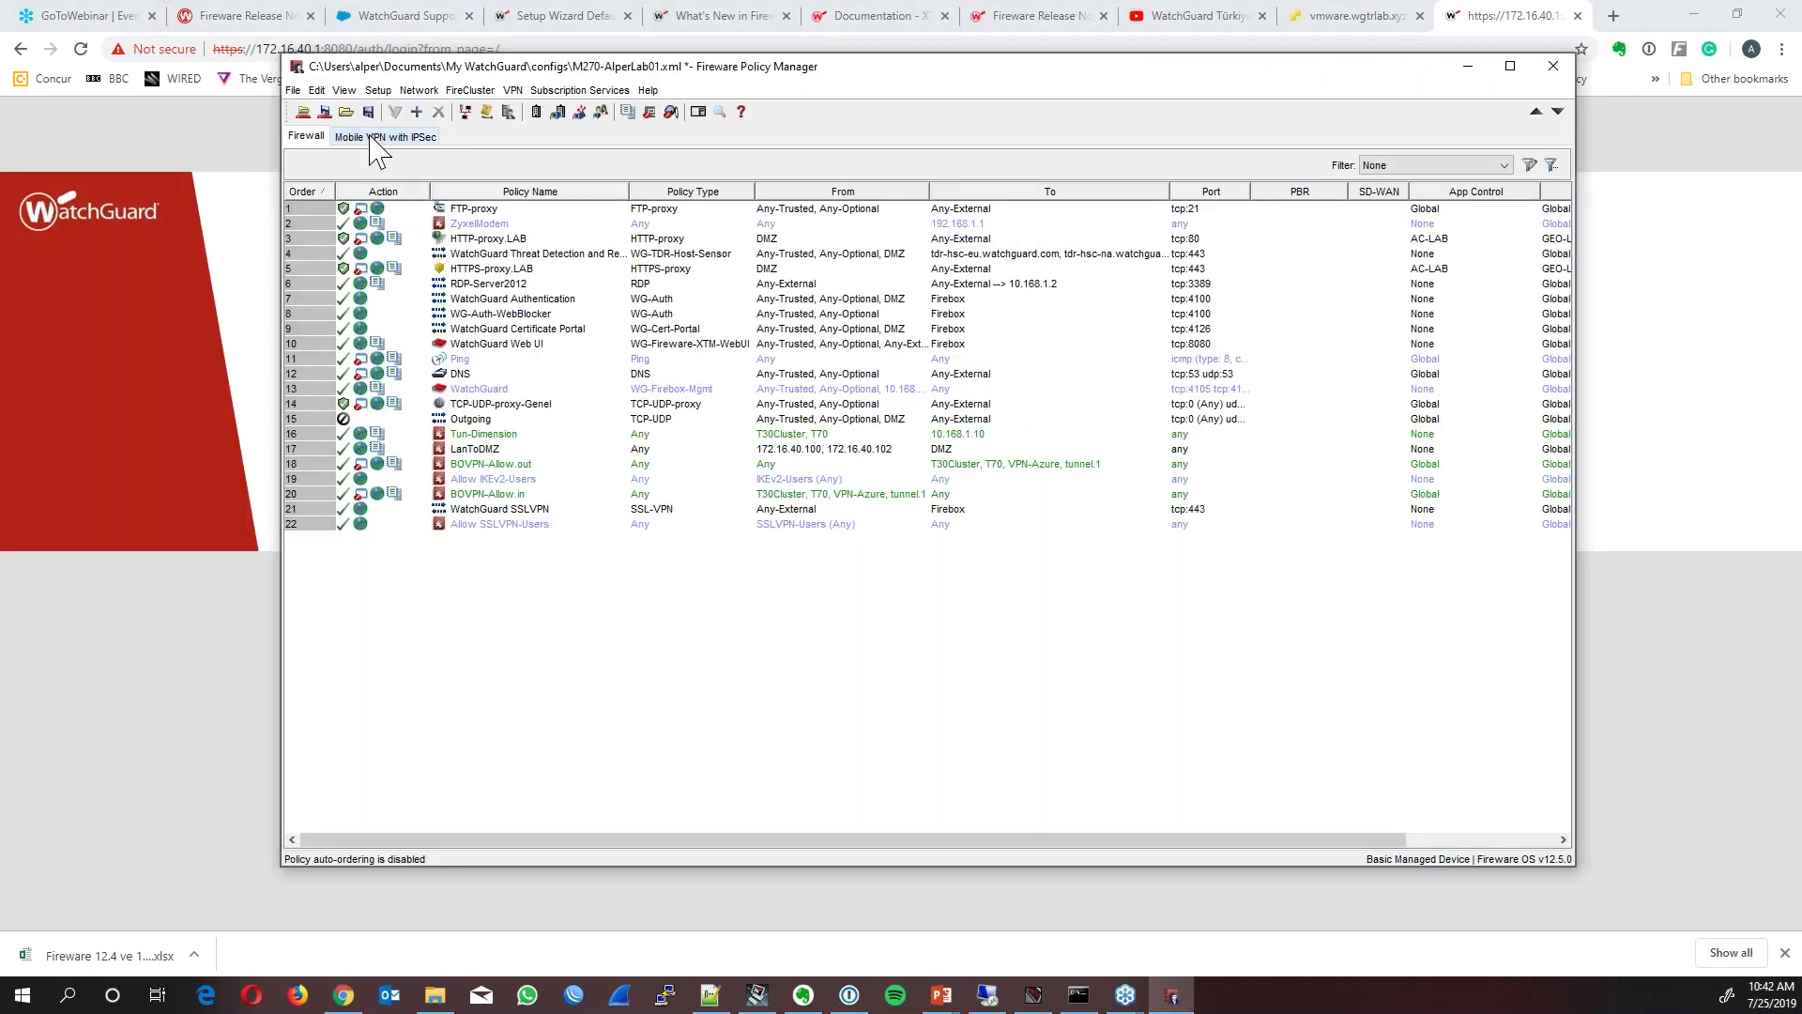
{"action": "left_click", "coordinate": [324, 111]}
{"action": "type", "text": "rea*************"}
{"action": "key", "text": "Return"}
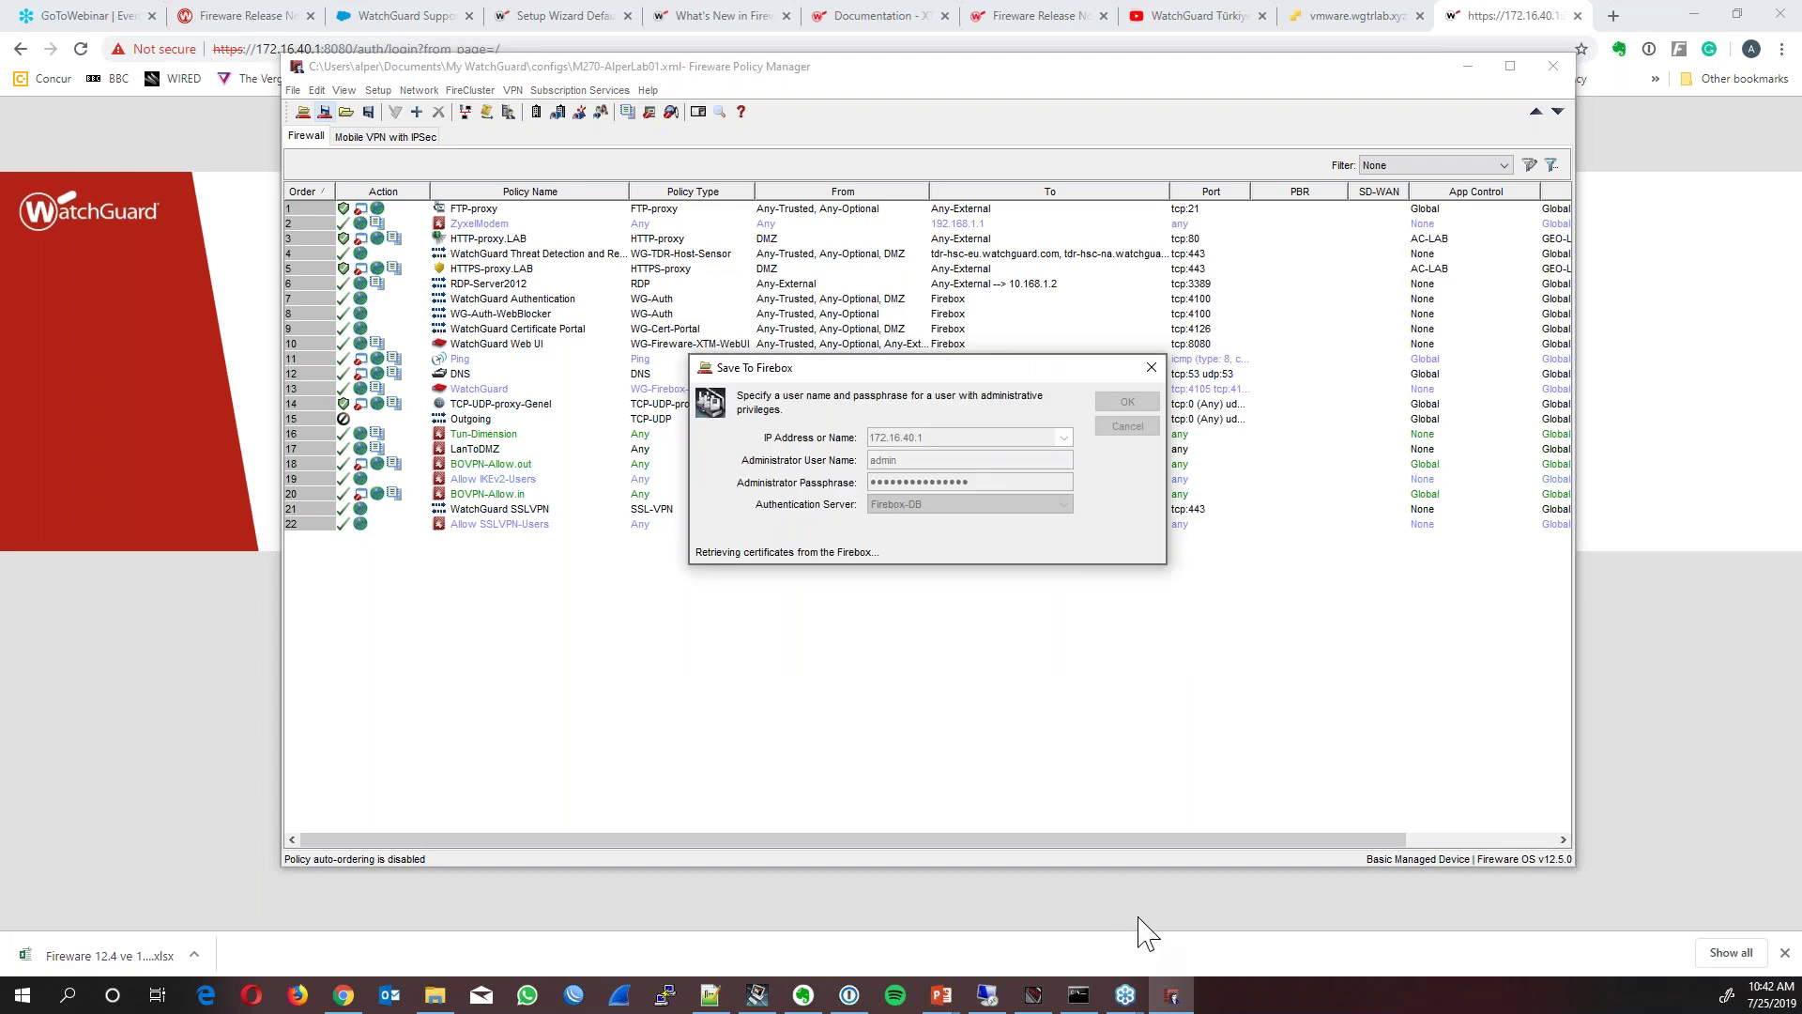
{"action": "mouse_move", "coordinate": [1041, 1002]}
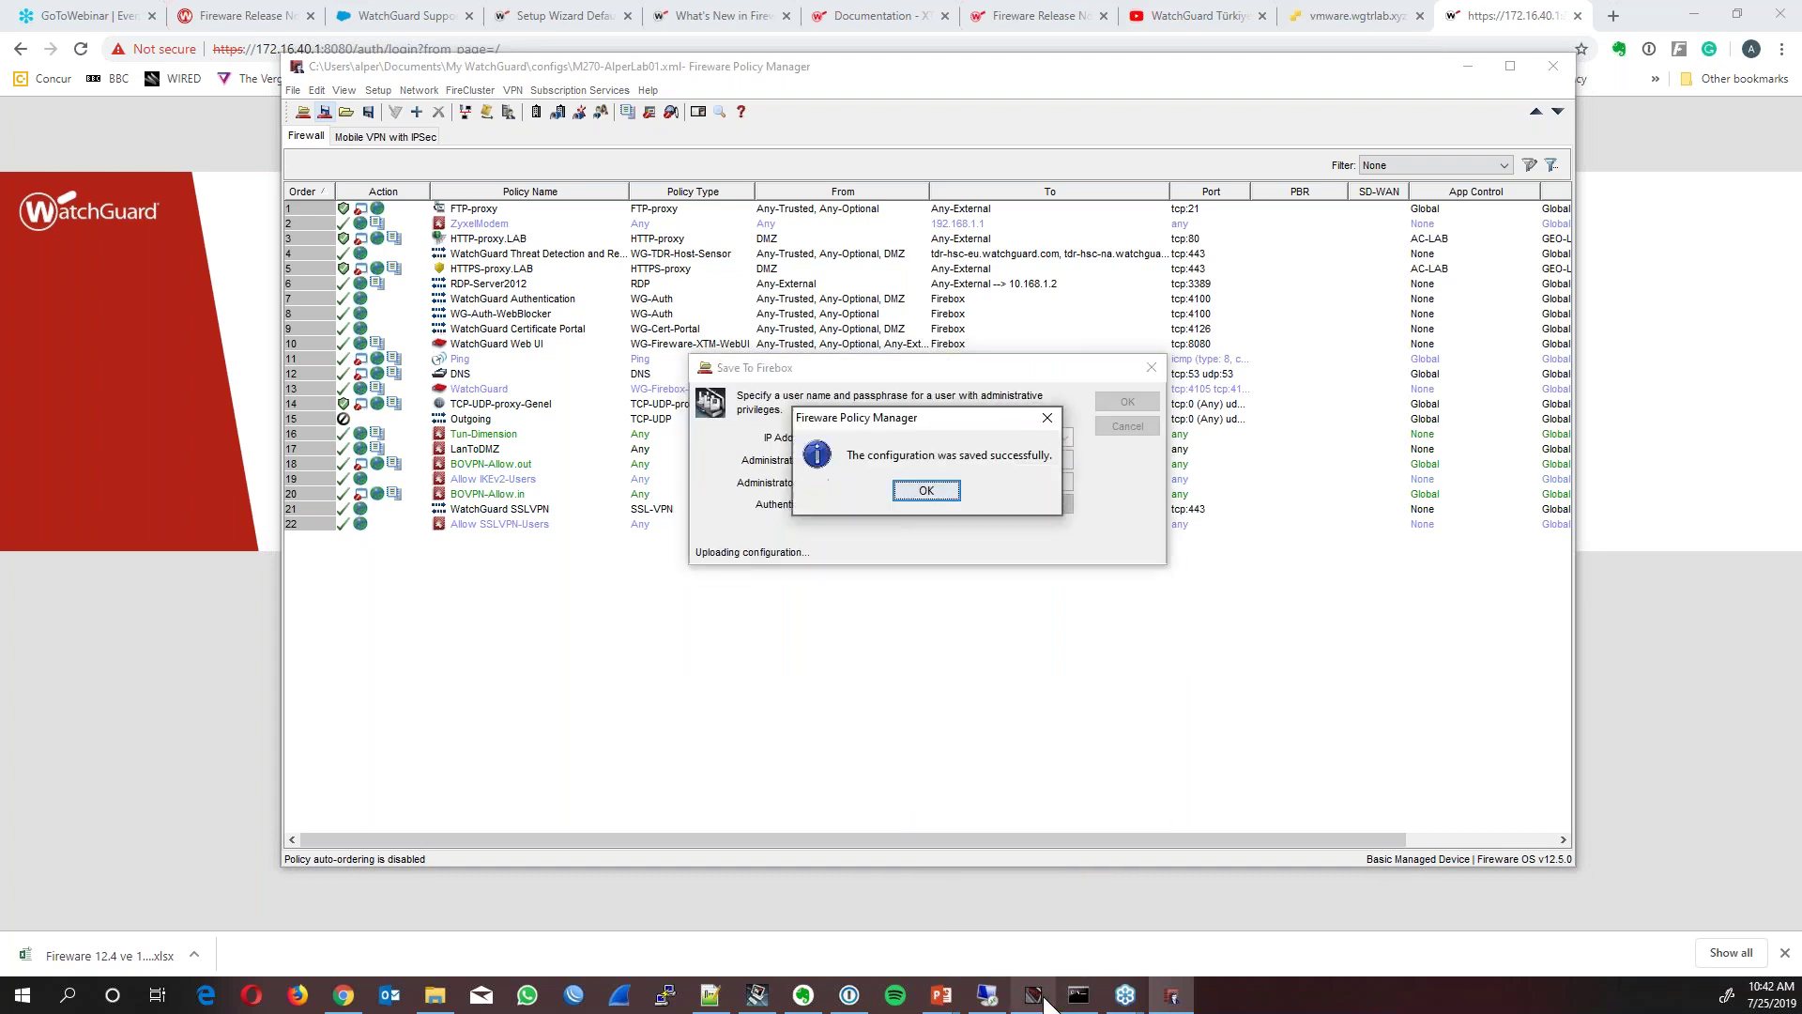
{"action": "left_click", "coordinate": [927, 489]}
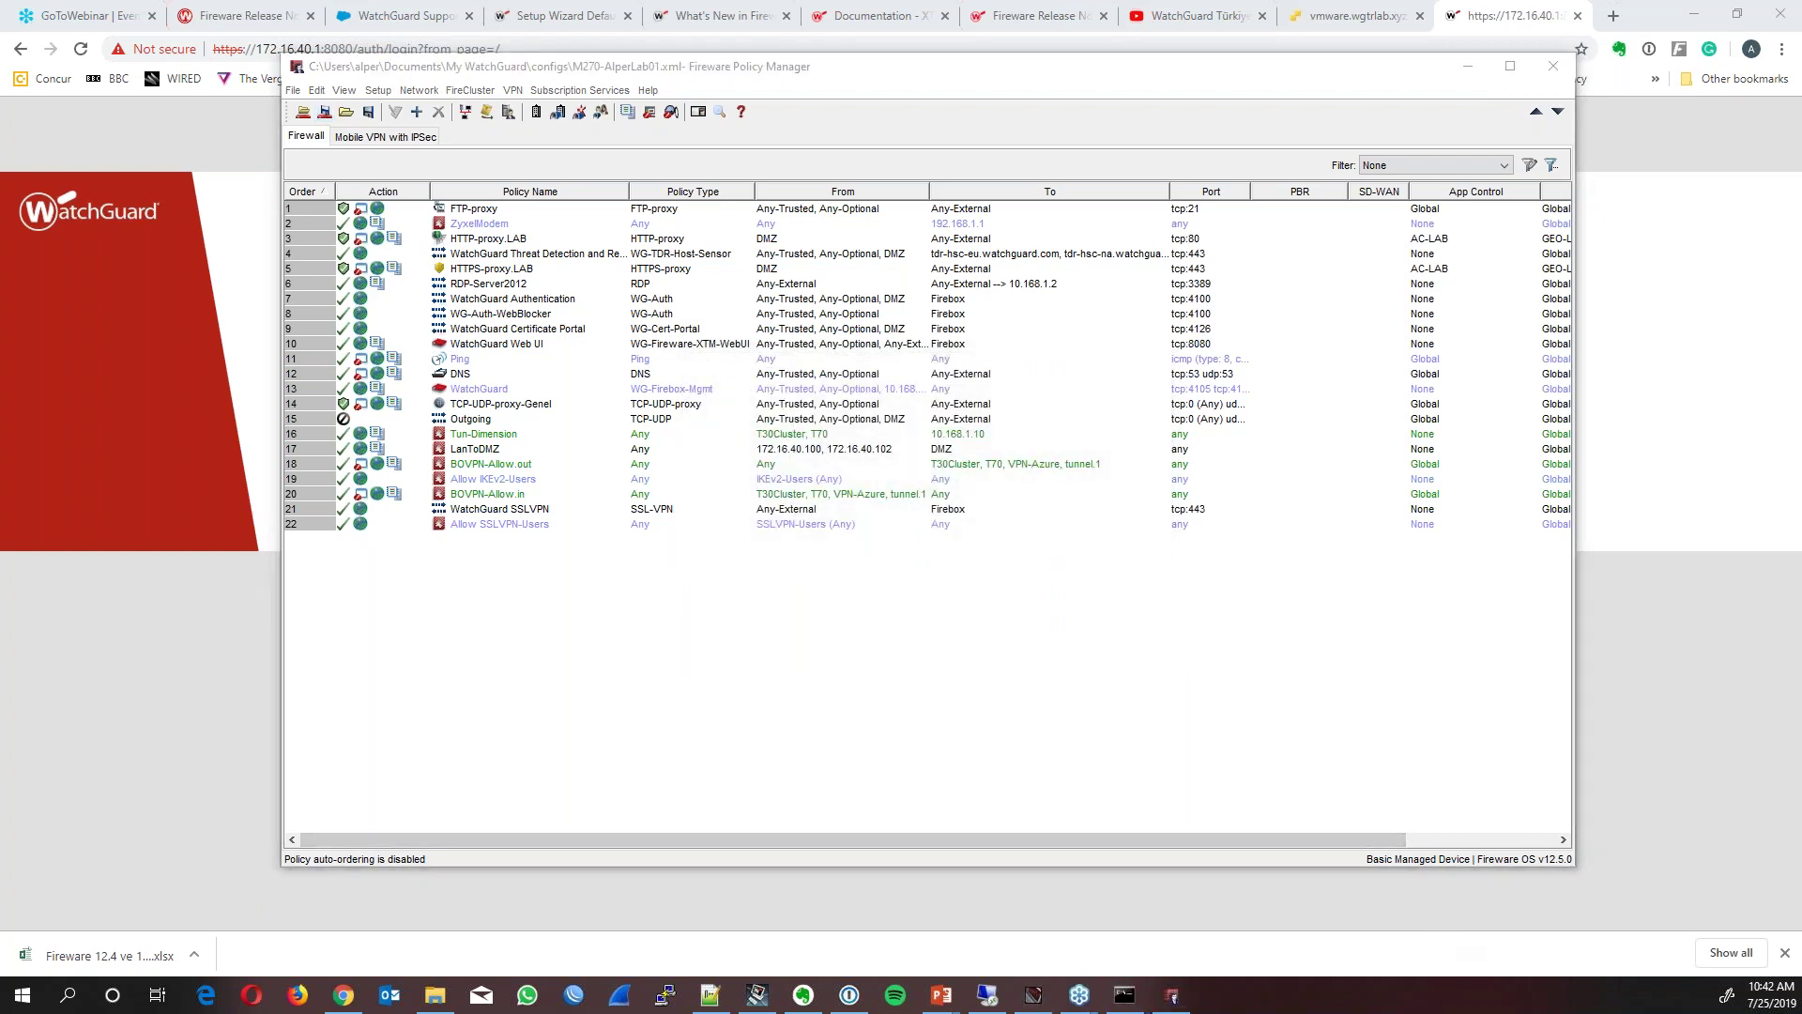
{"action": "left_click", "coordinate": [1032, 995]}
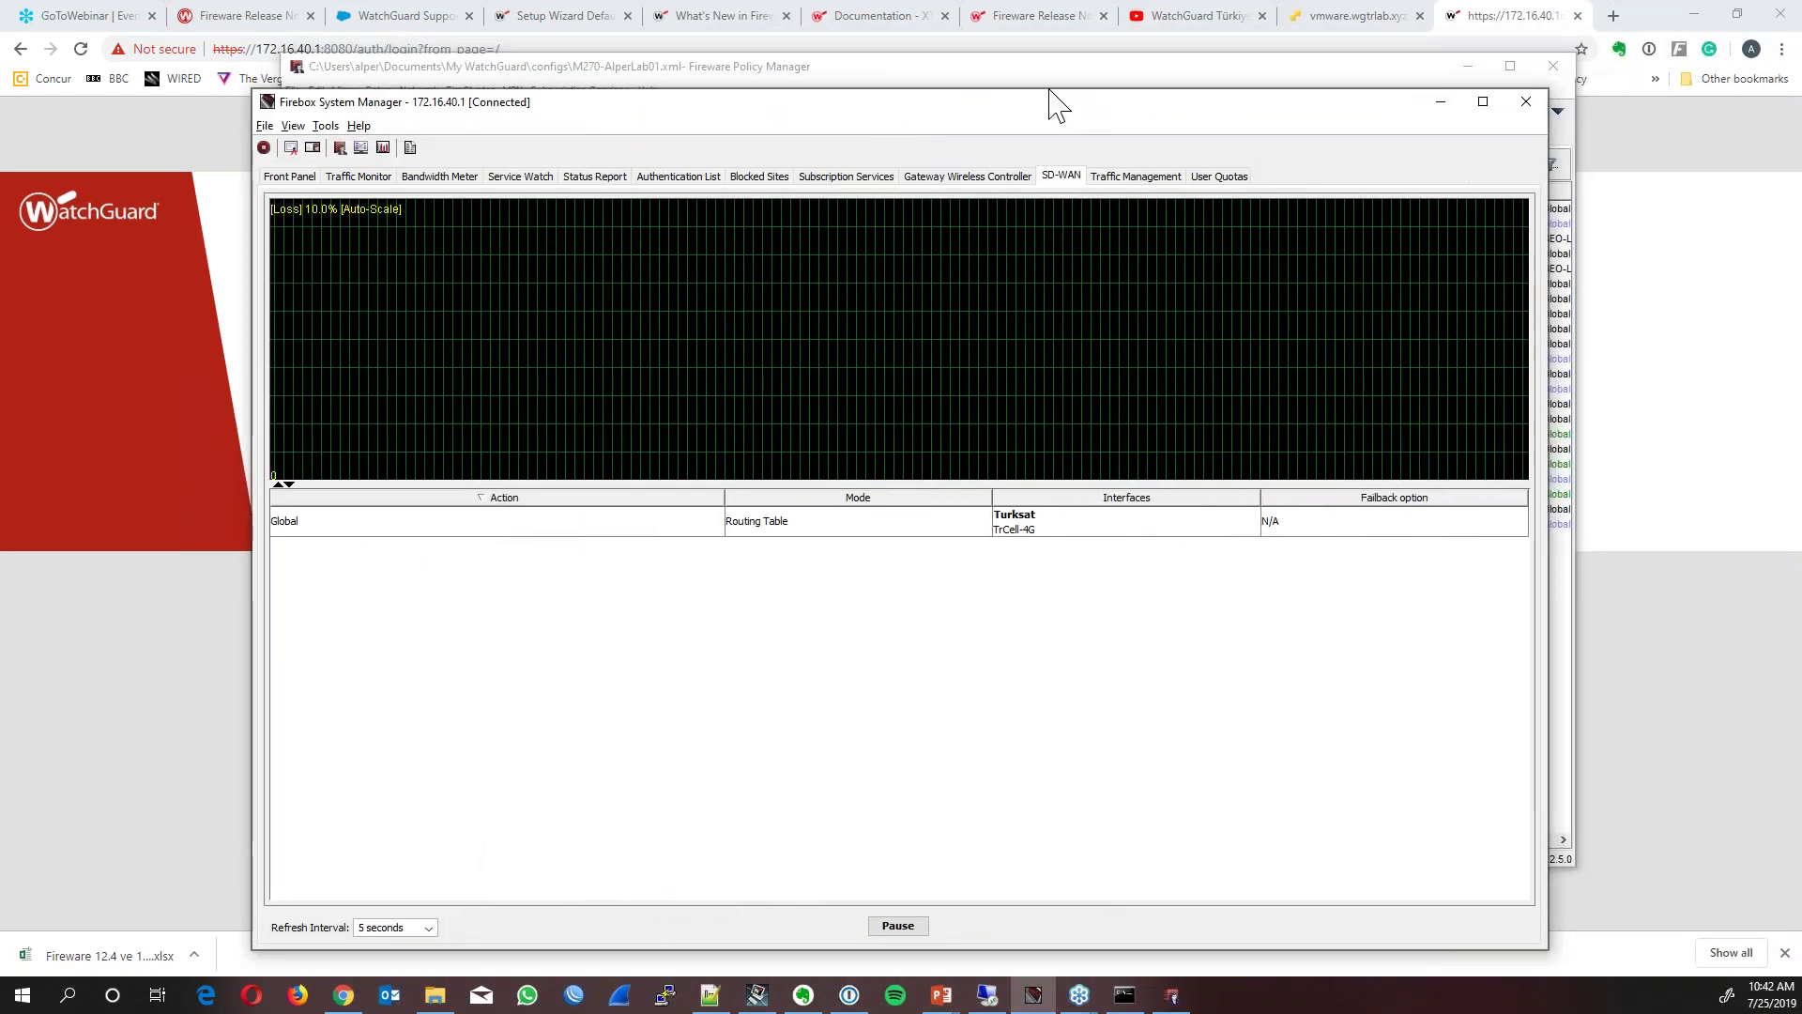
Reposition Firebox System Manager, then enter the admin user name on the Web UI login page.
{"action": "left_click_drag", "start_coordinate": [1051, 94], "coordinate": [946, 54]}
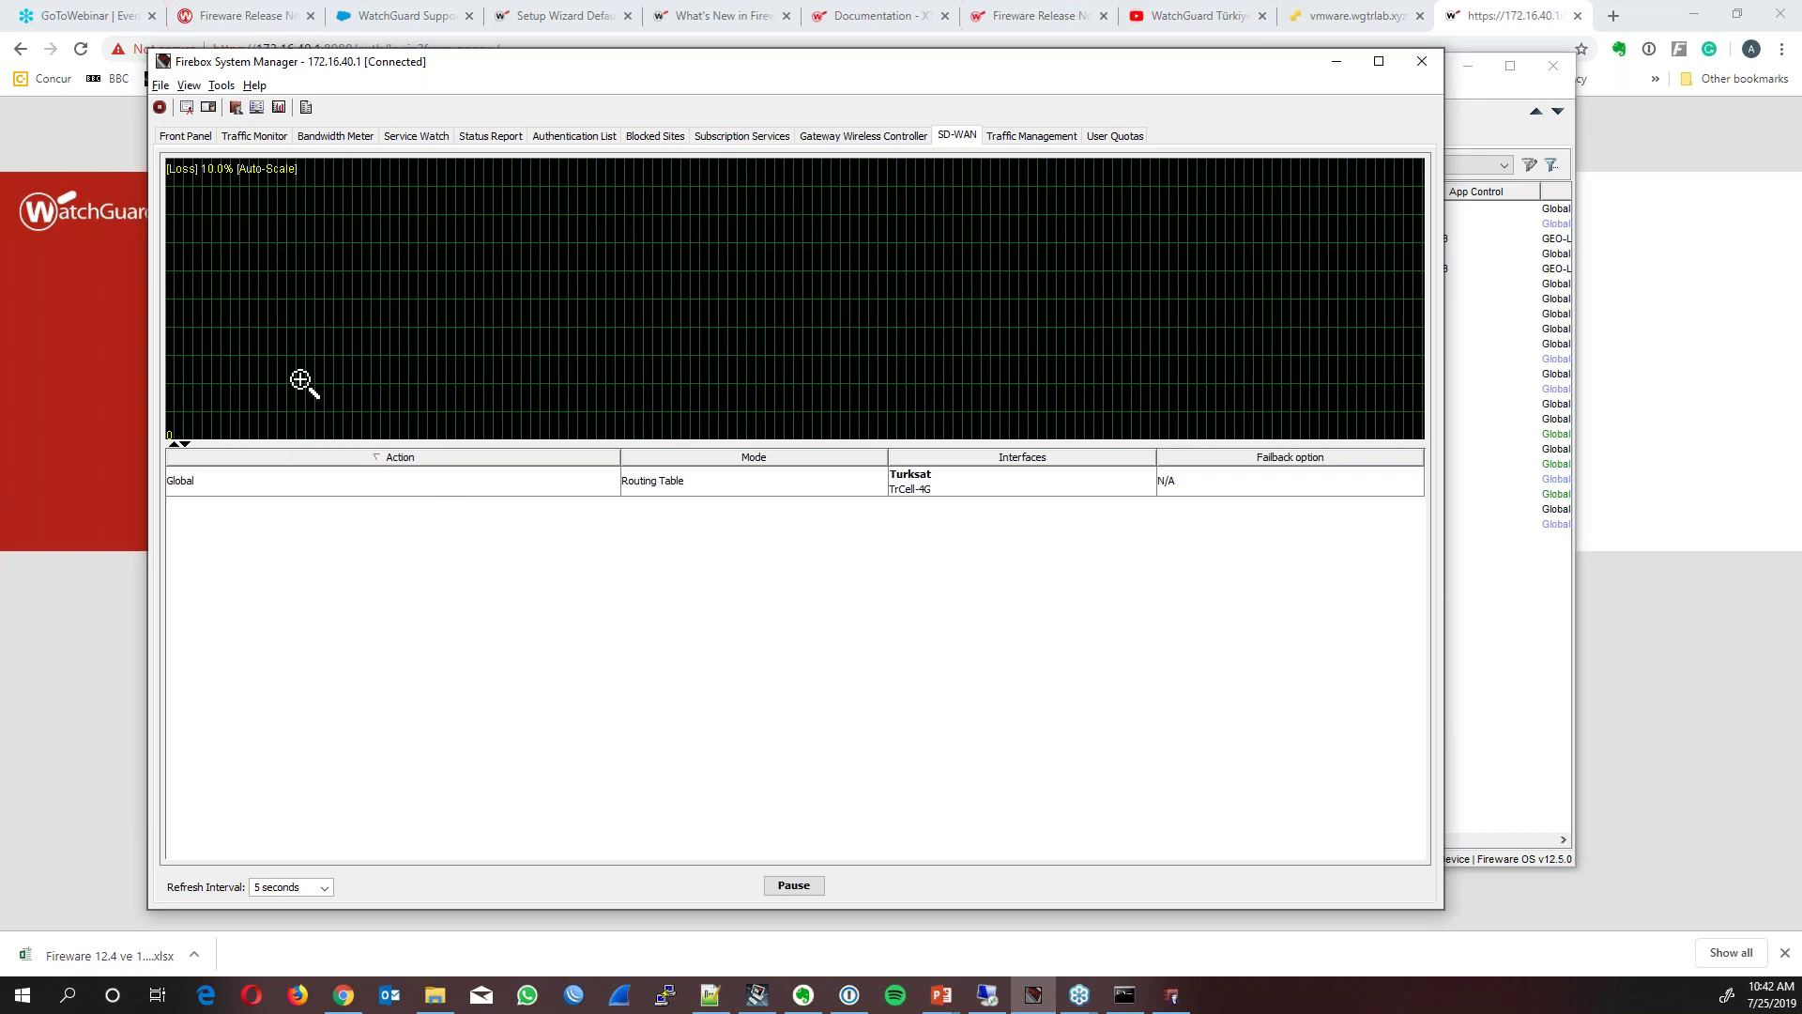
{"action": "left_click", "coordinate": [1546, 17]}
{"action": "type", "text": "admin"}
{"action": "key", "text": "Tab"}
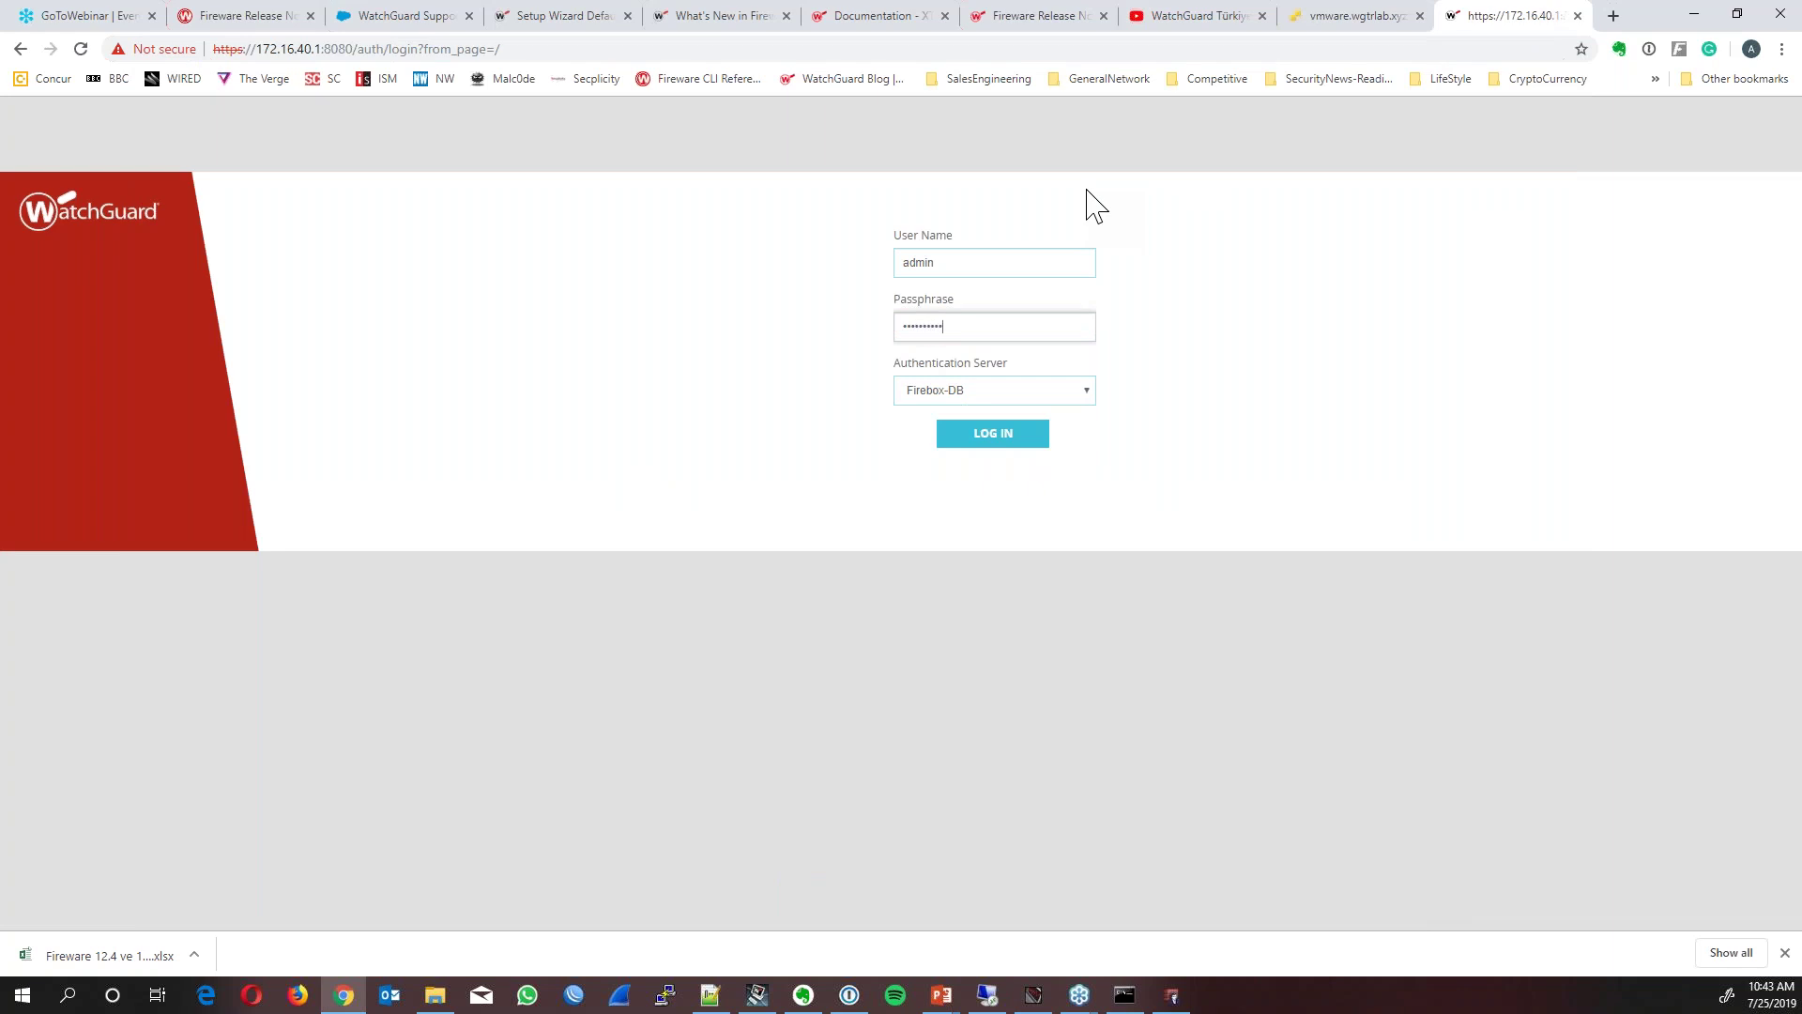
Log in, view the SD-WAN charts now listing DMZ with TrCell-4G and Turksat, then log out.
{"action": "key", "text": "Return"}
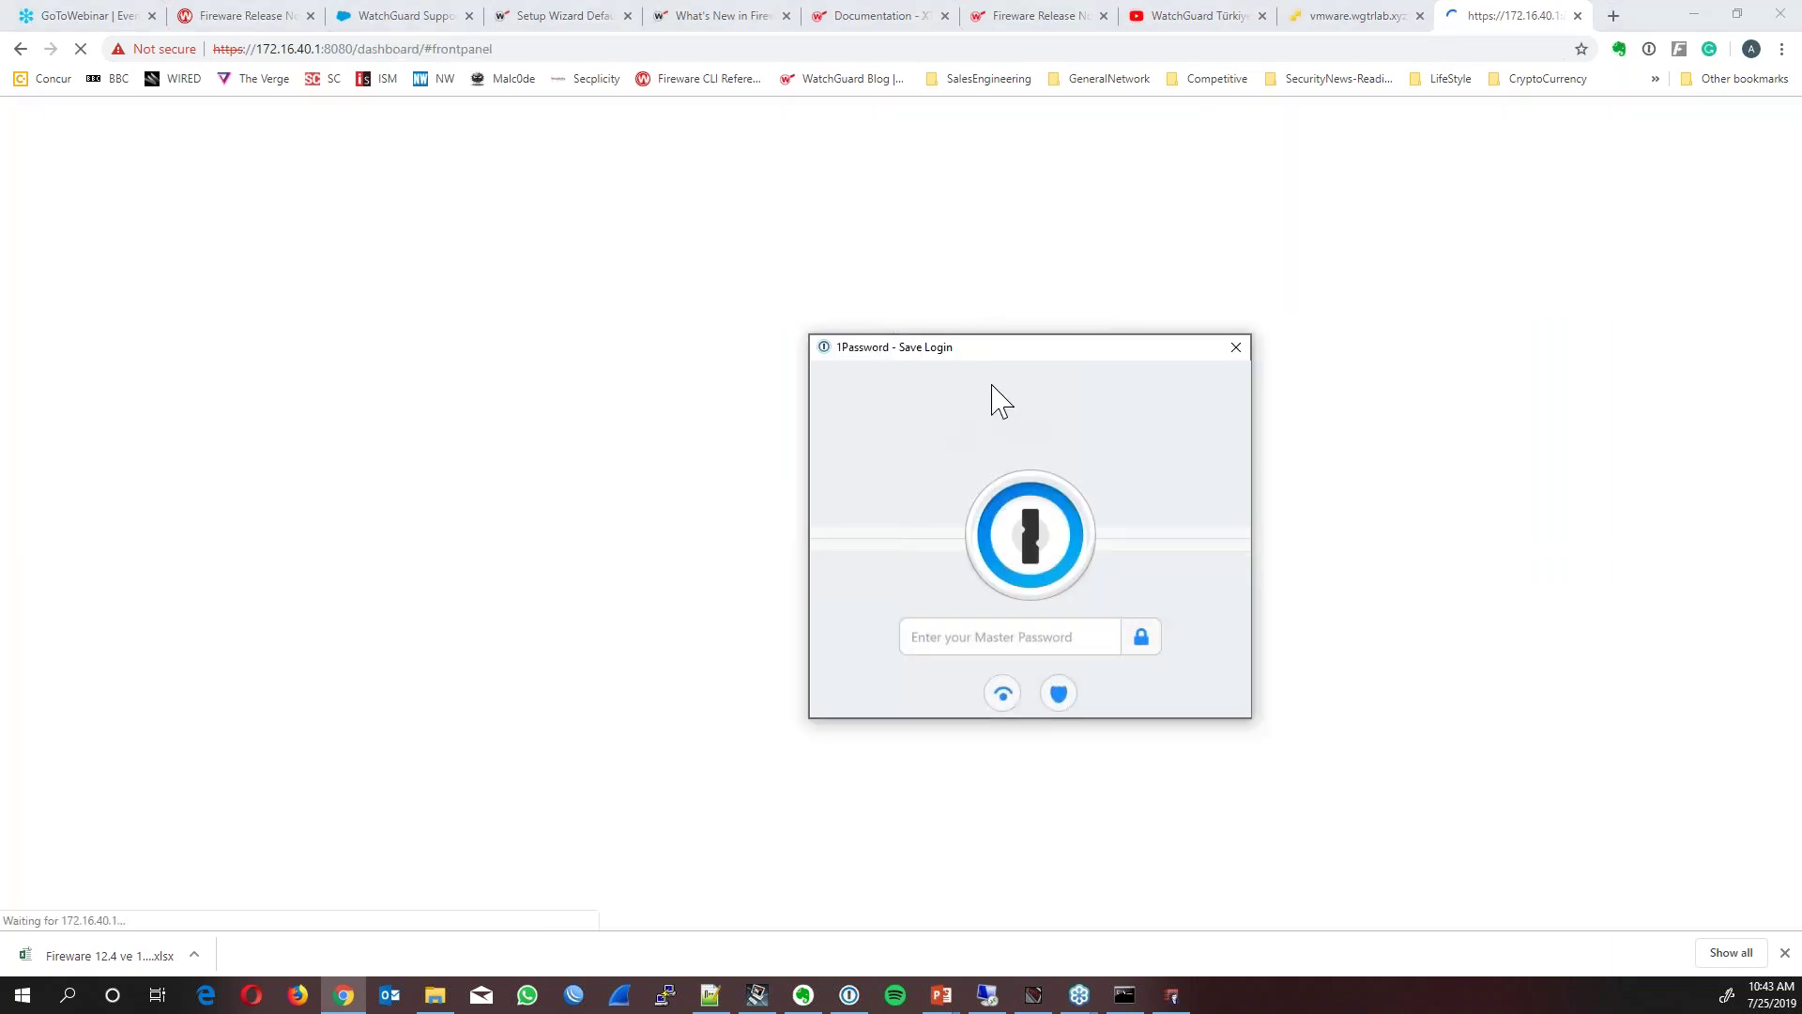
{"action": "left_click", "coordinate": [1235, 348]}
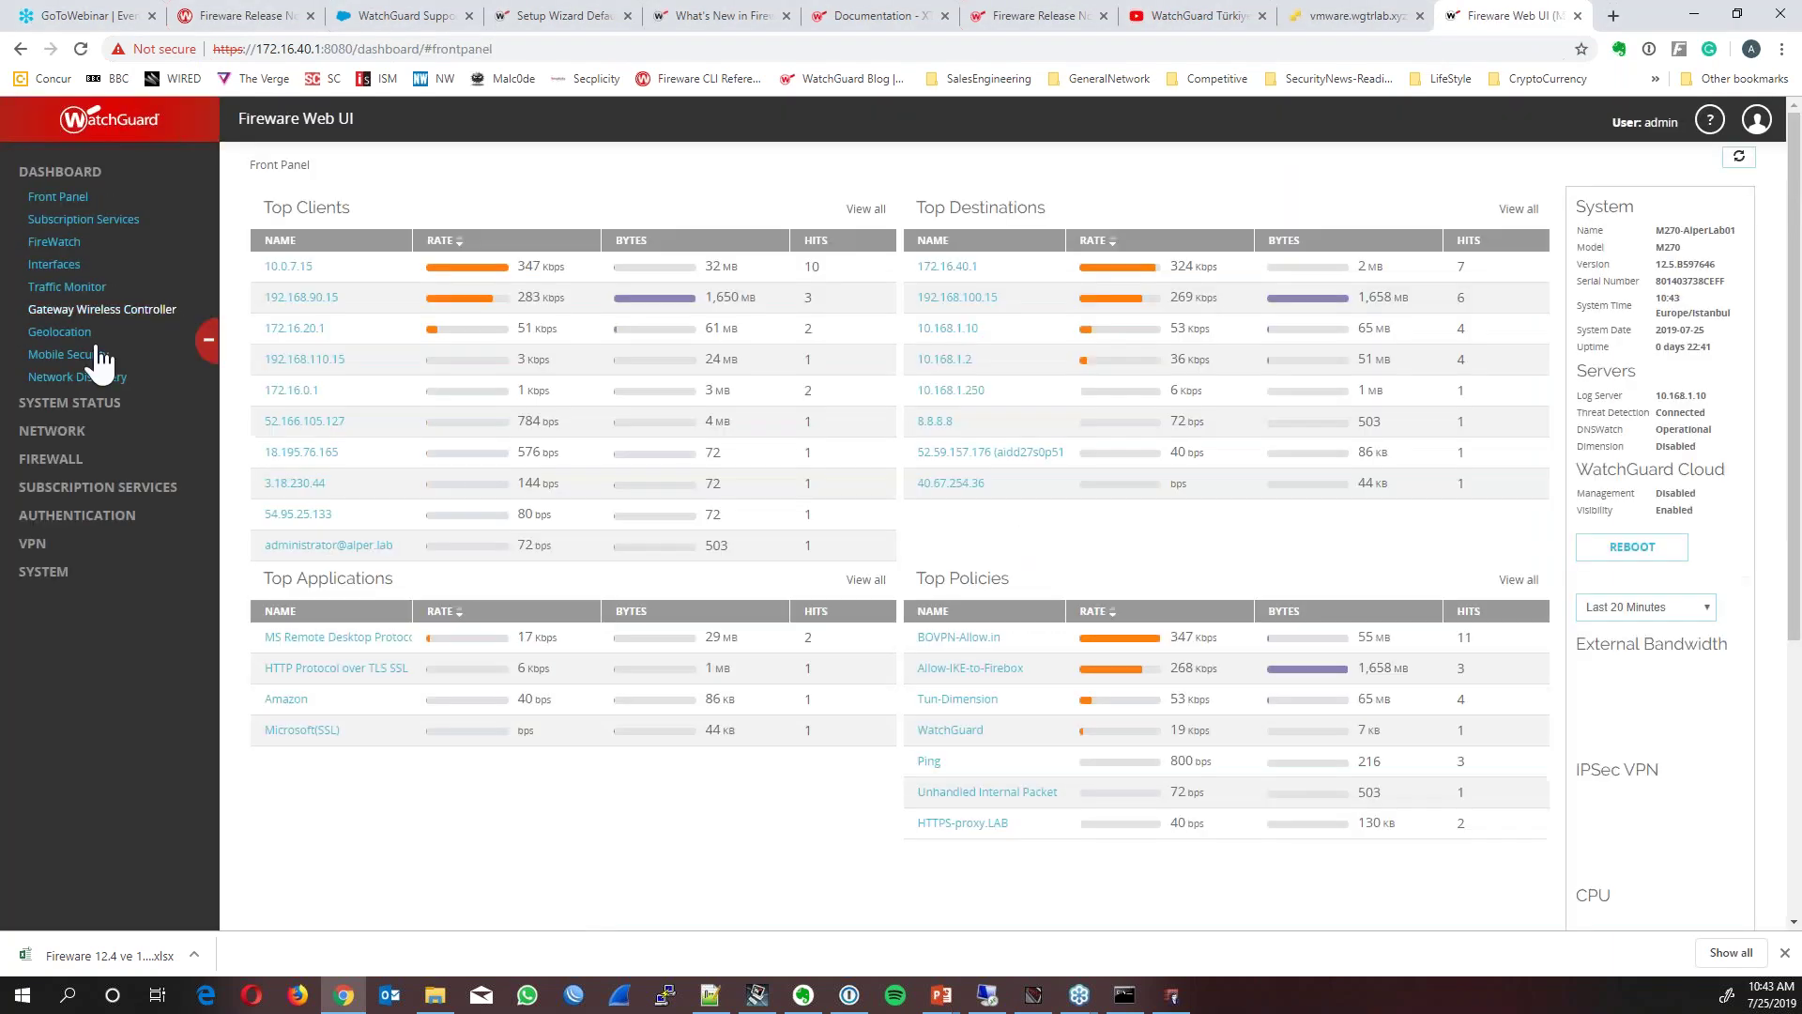
{"action": "left_click", "coordinate": [54, 265]}
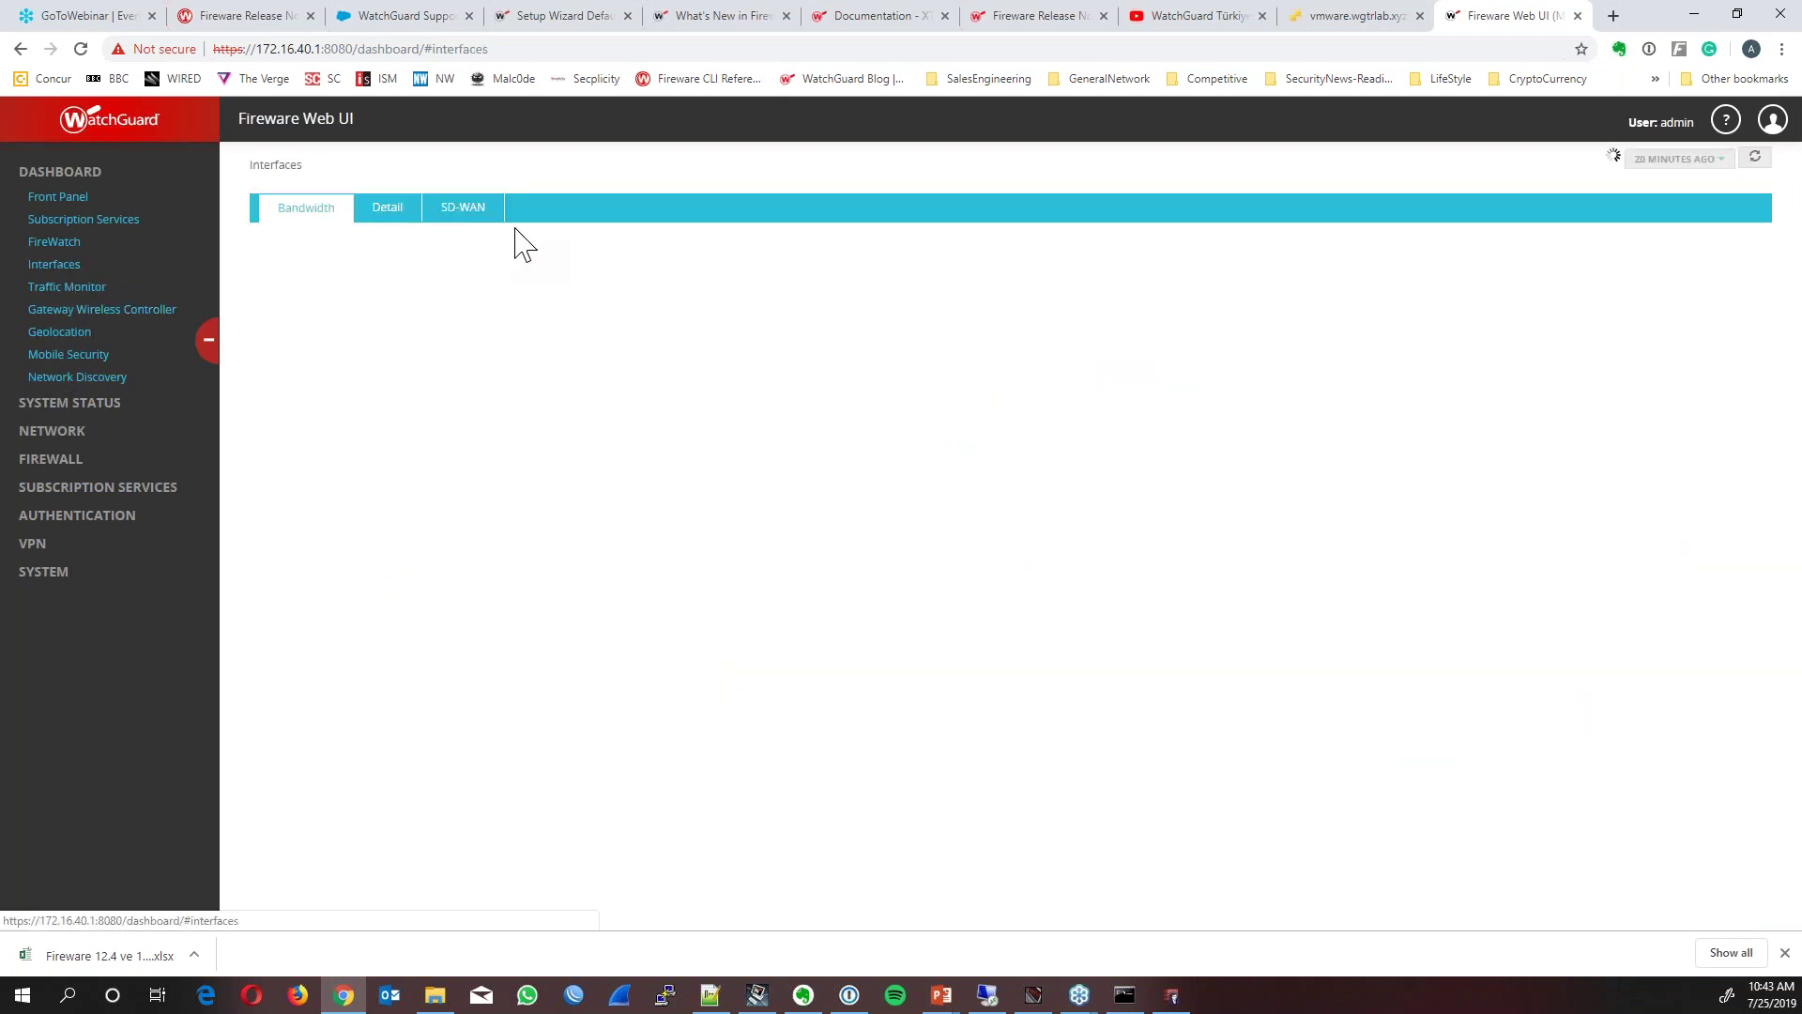
{"action": "left_click", "coordinate": [461, 210]}
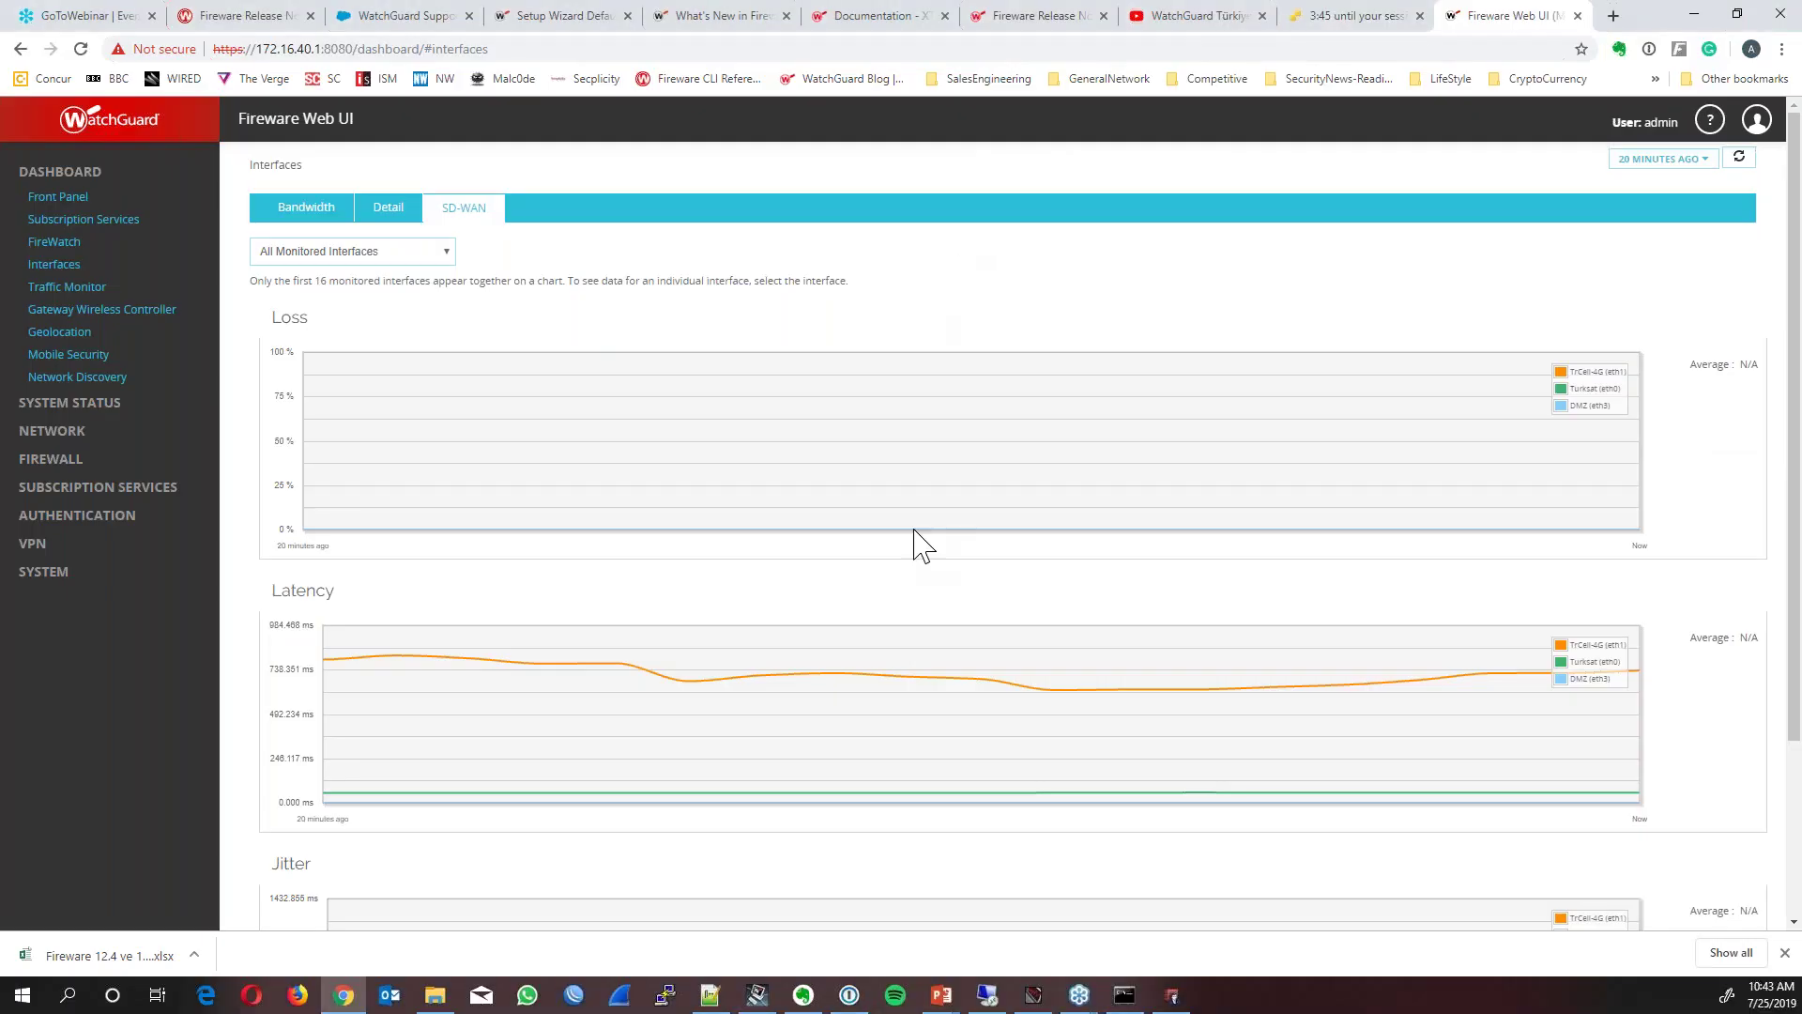
{"action": "scroll", "coordinate": [915, 544], "scroll_direction": "down", "scroll_amount": 2}
{"action": "scroll", "coordinate": [915, 544], "scroll_direction": "up", "scroll_amount": 2}
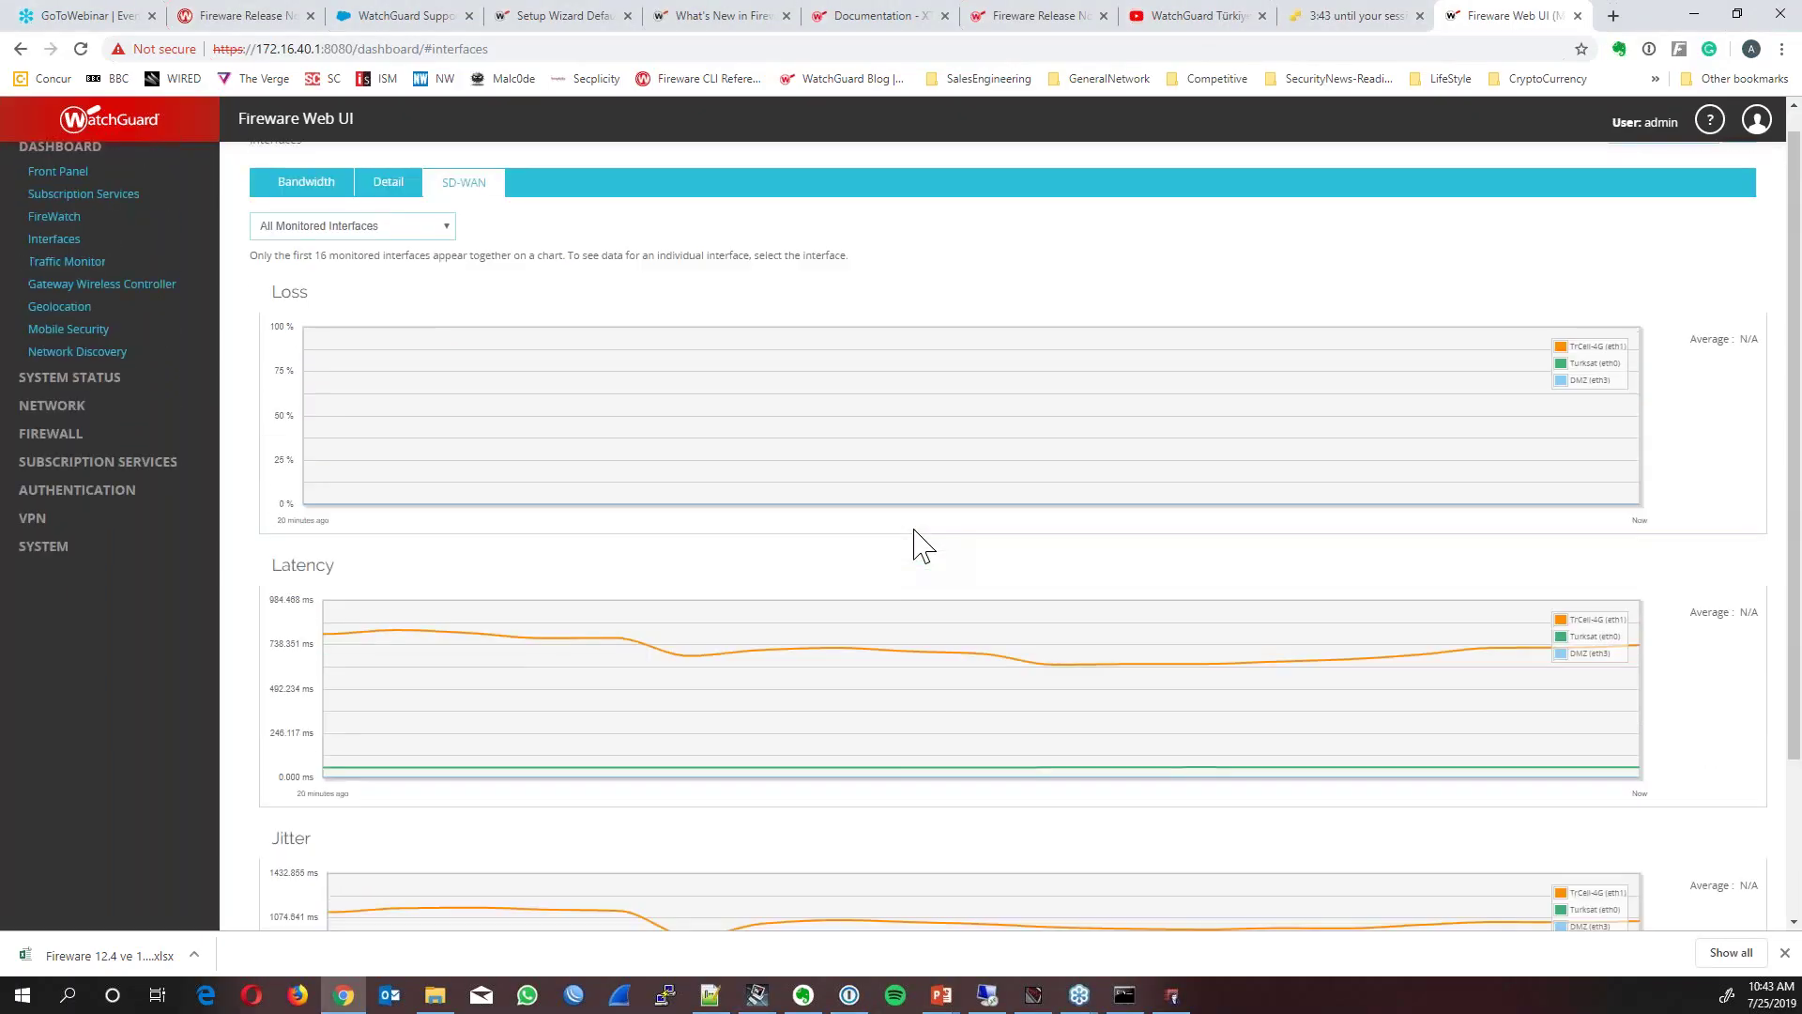
{"action": "scroll", "coordinate": [915, 544], "scroll_direction": "up", "scroll_amount": 1}
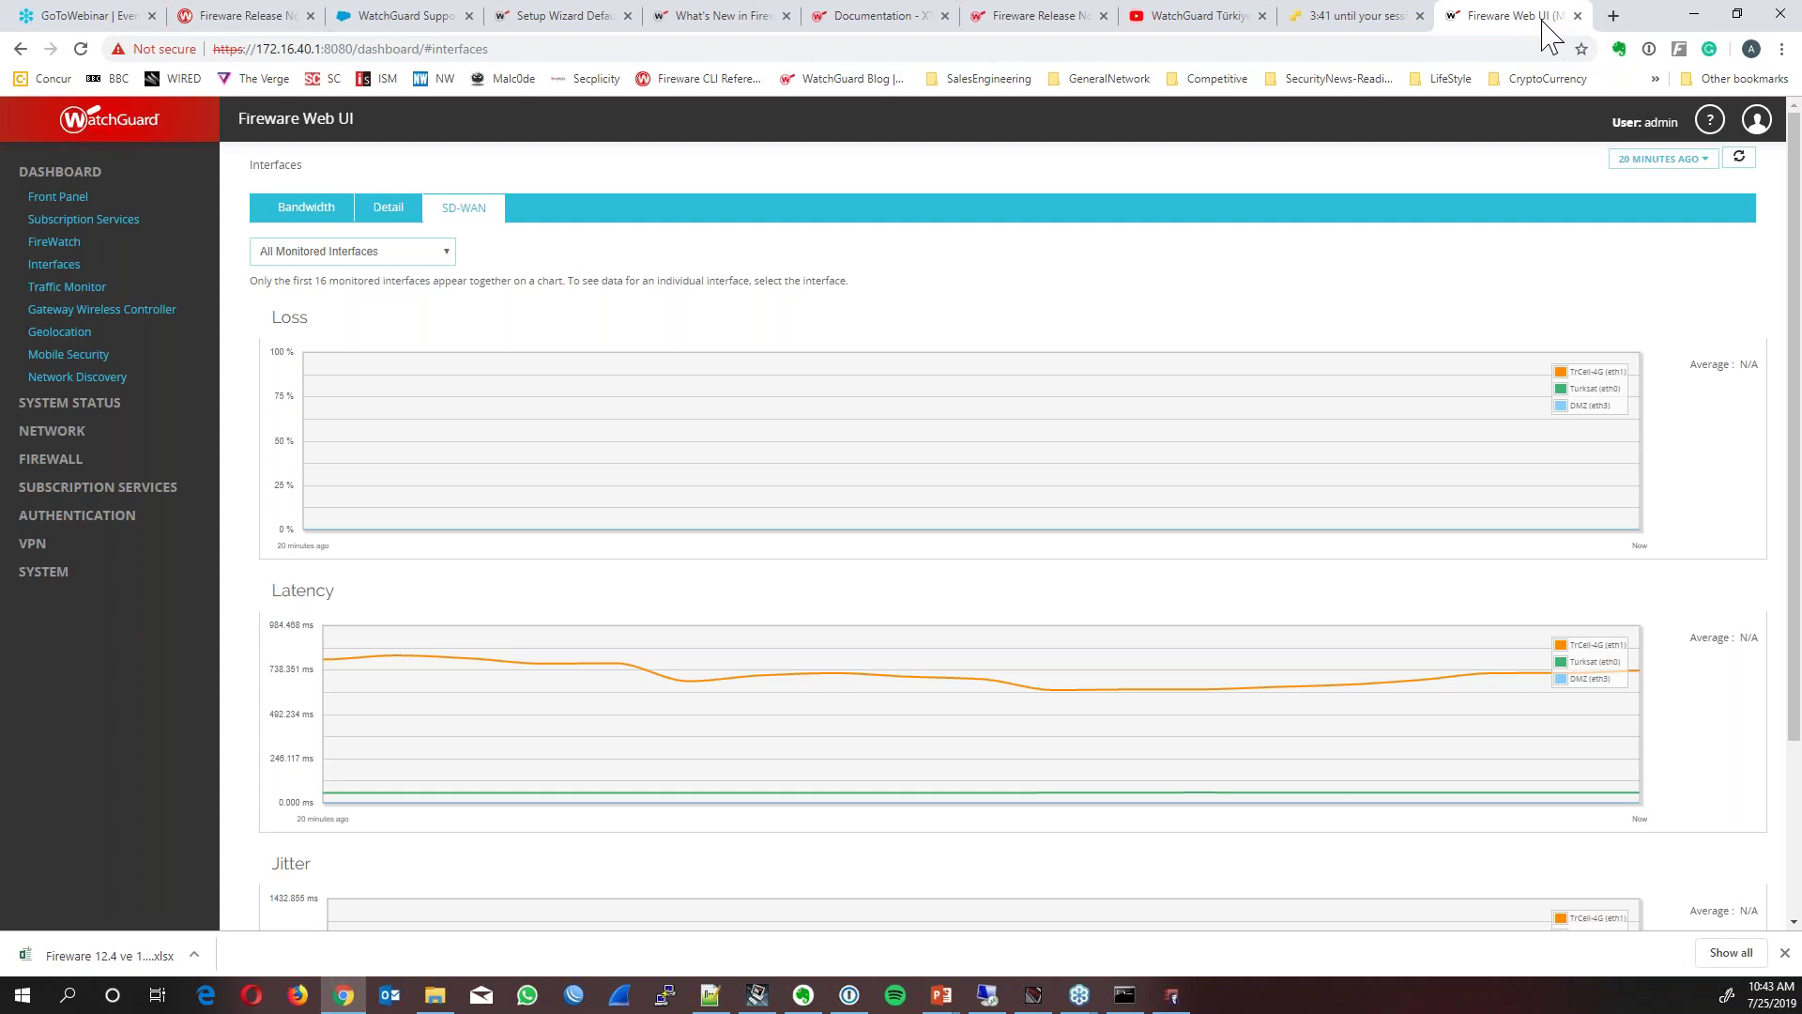
{"action": "left_click", "coordinate": [1754, 125]}
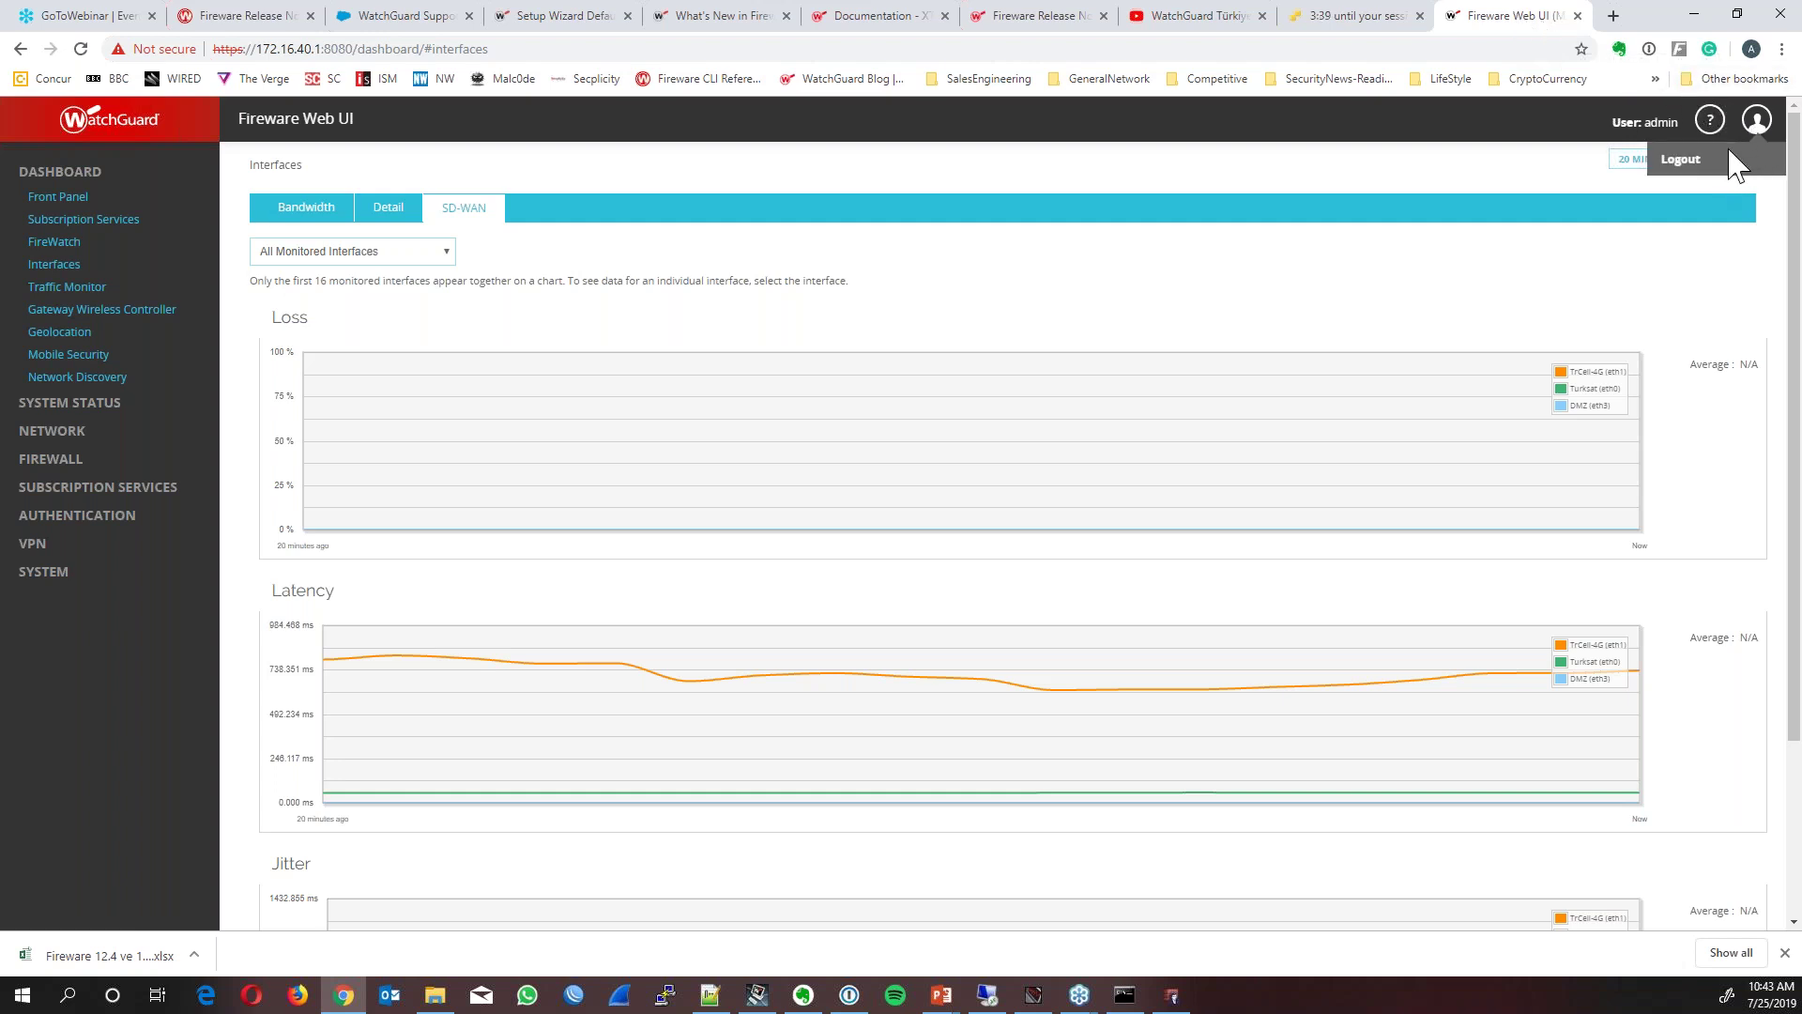
{"action": "left_click", "coordinate": [1685, 162]}
Close Firebox System Manager and advance the slideshow to slide 11, 'SD-WAN for Internal Interfaces'.
{"action": "left_click", "coordinate": [1706, 15]}
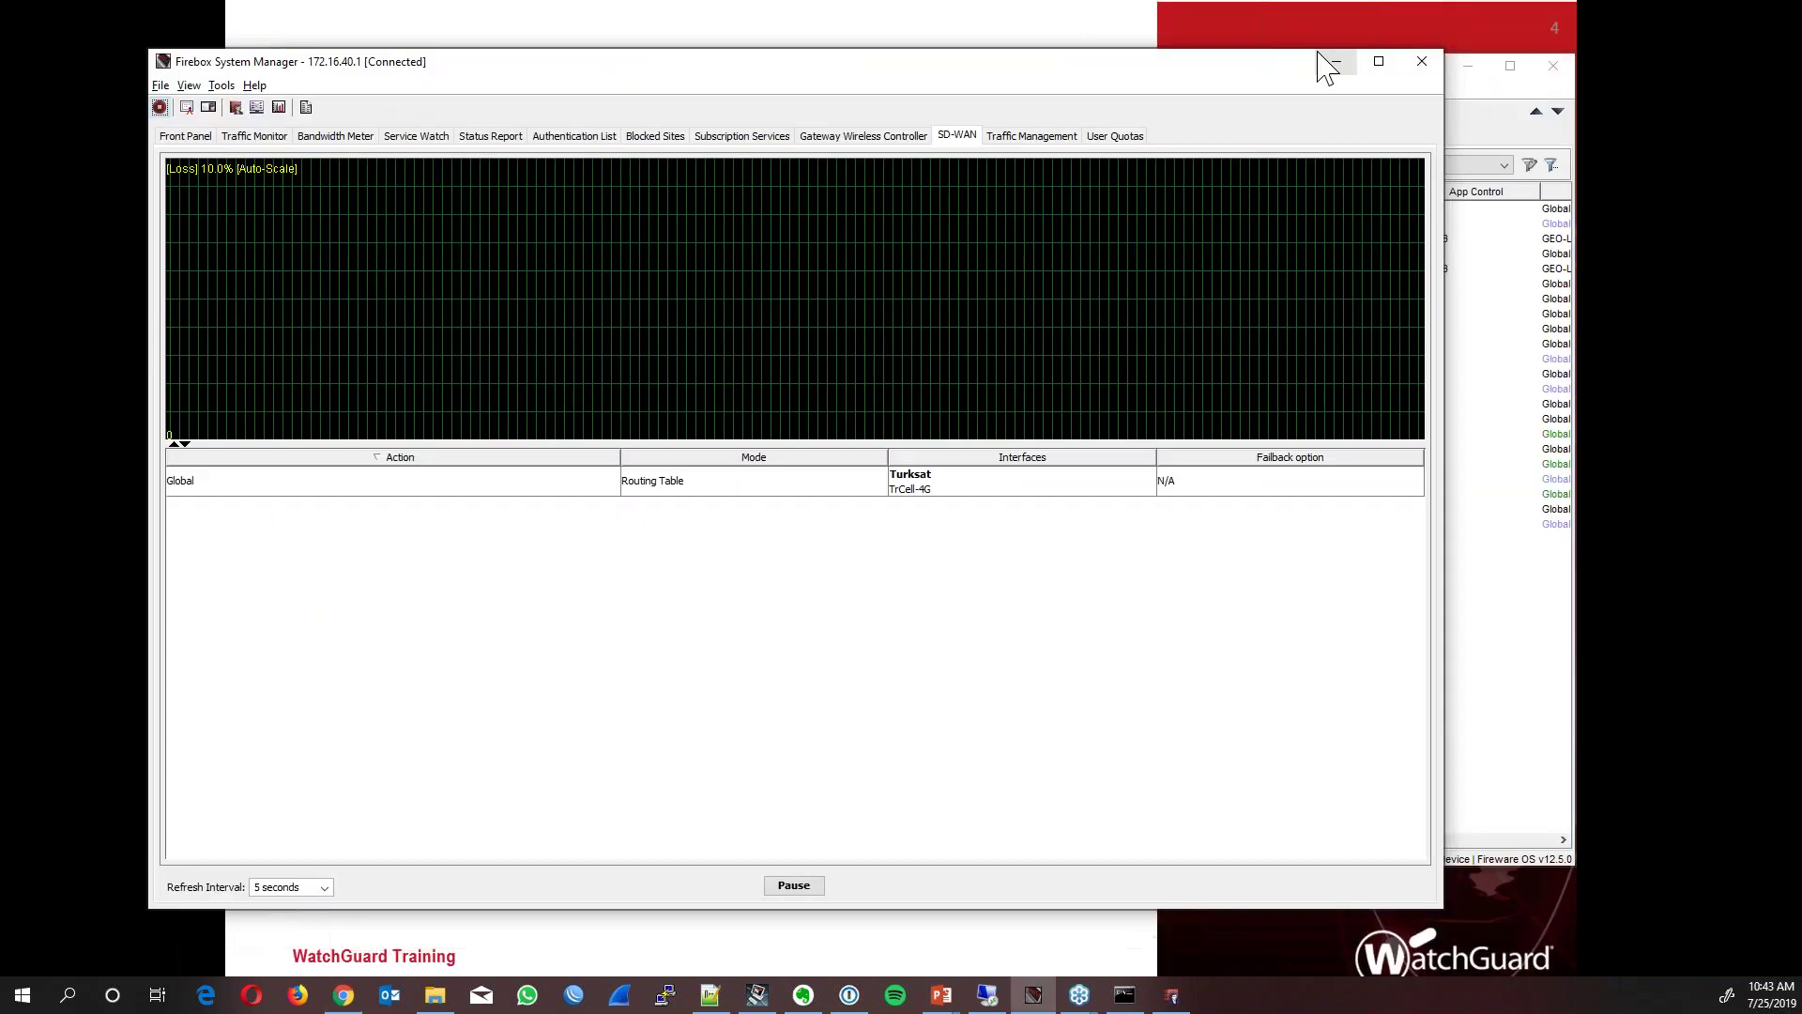
{"action": "left_click", "coordinate": [1422, 62]}
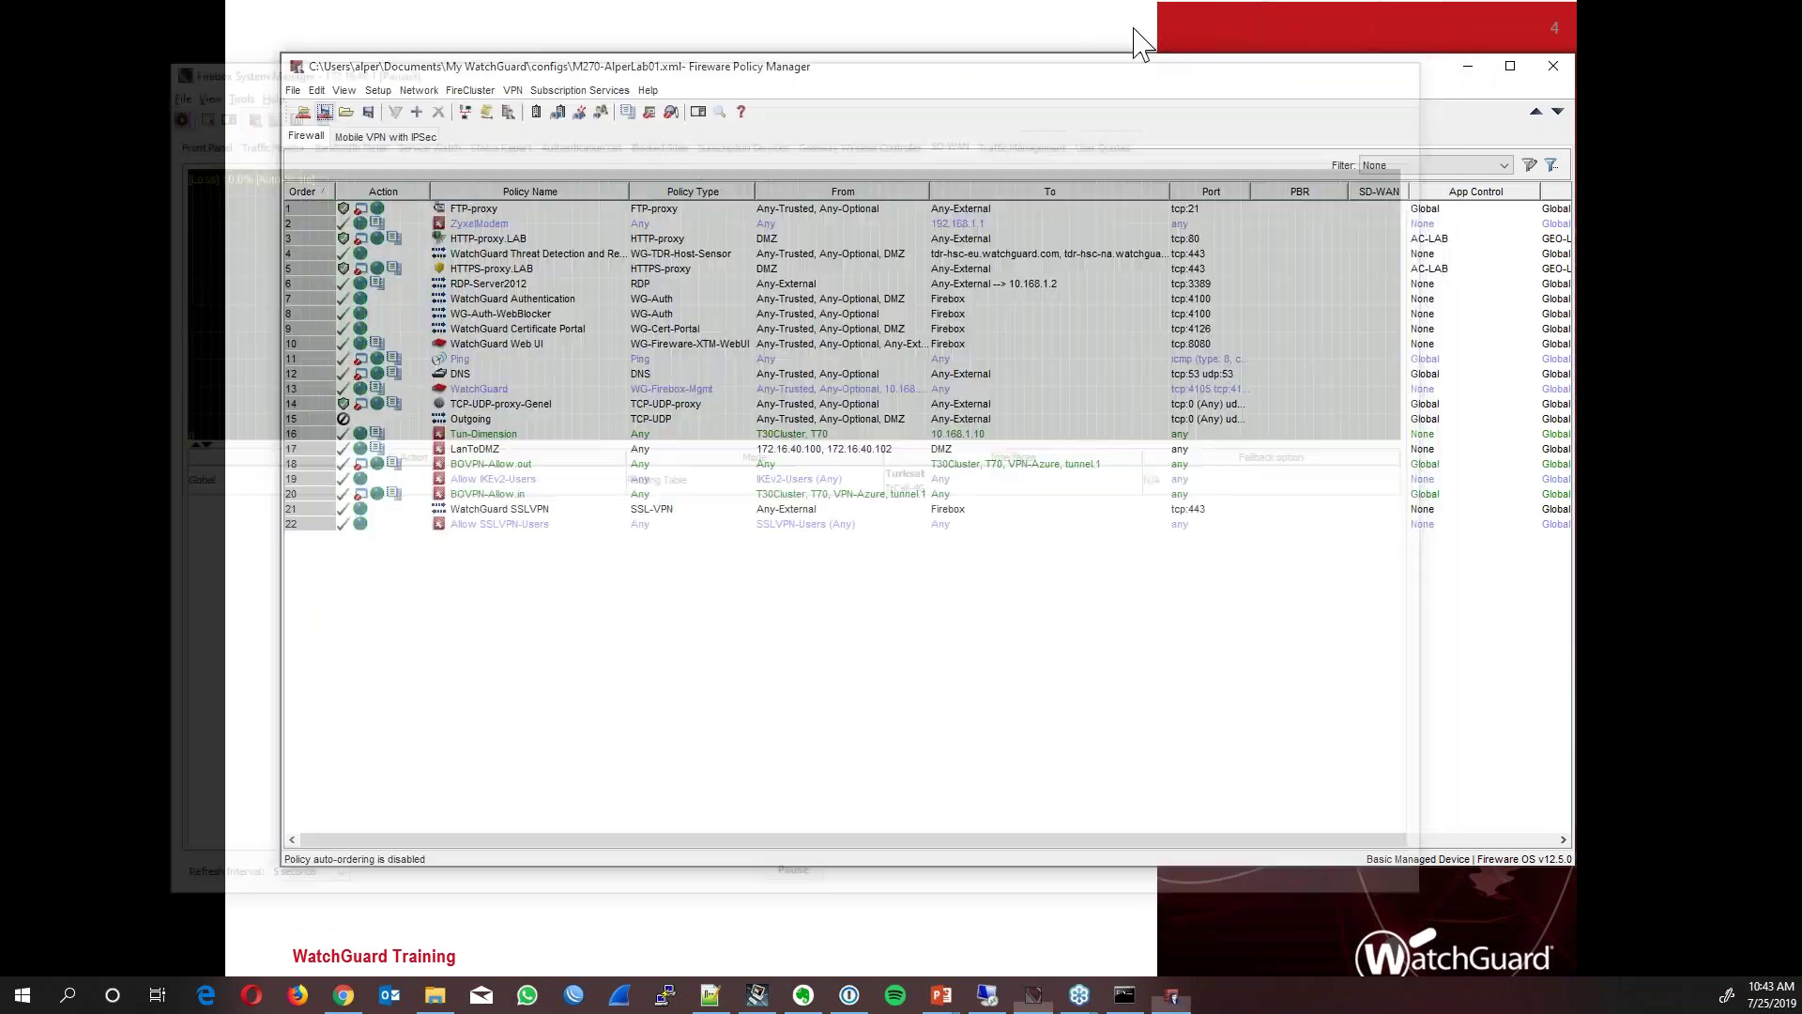
{"action": "left_click", "coordinate": [1136, 37]}
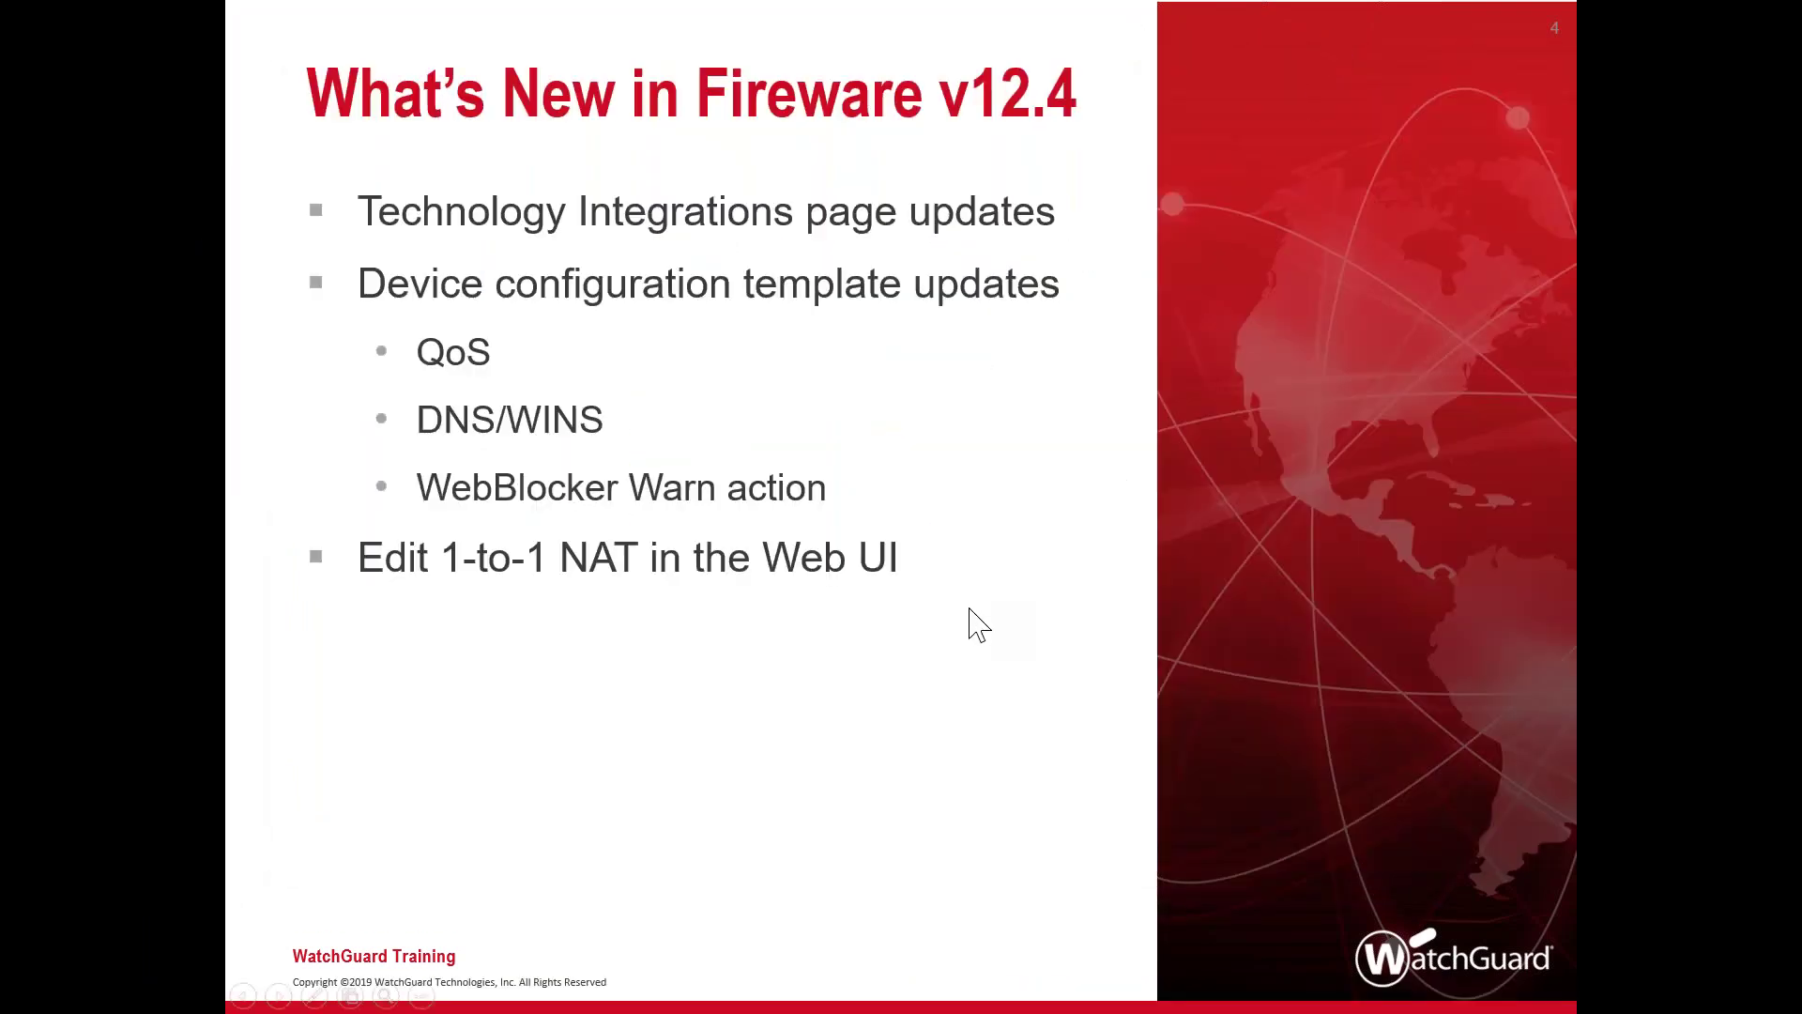
{"action": "key", "text": "Page_Down"}
{"action": "key", "text": "Page_Down"}
{"action": "key", "text": "Page_Down"}
{"action": "key", "text": "Page_Down"}
{"action": "key", "text": "Page_Down"}
{"action": "key", "text": "Page_Down"}
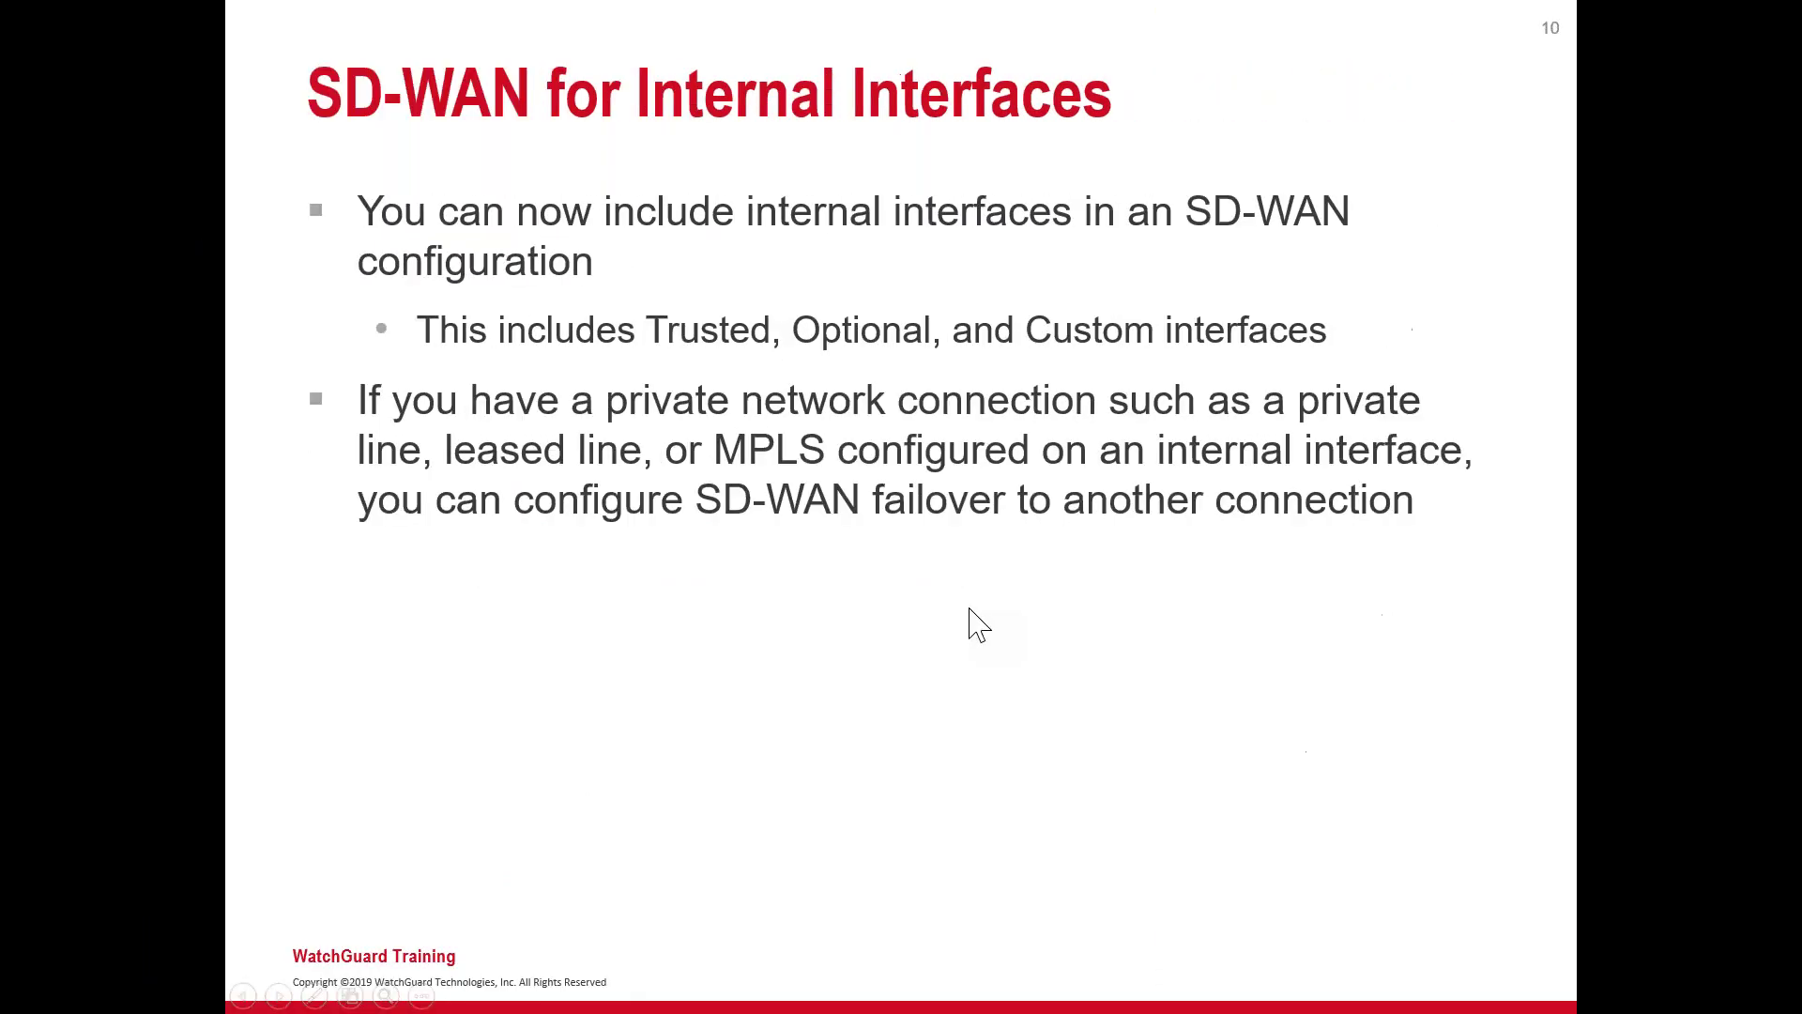
{"action": "key", "text": "Page_Down"}
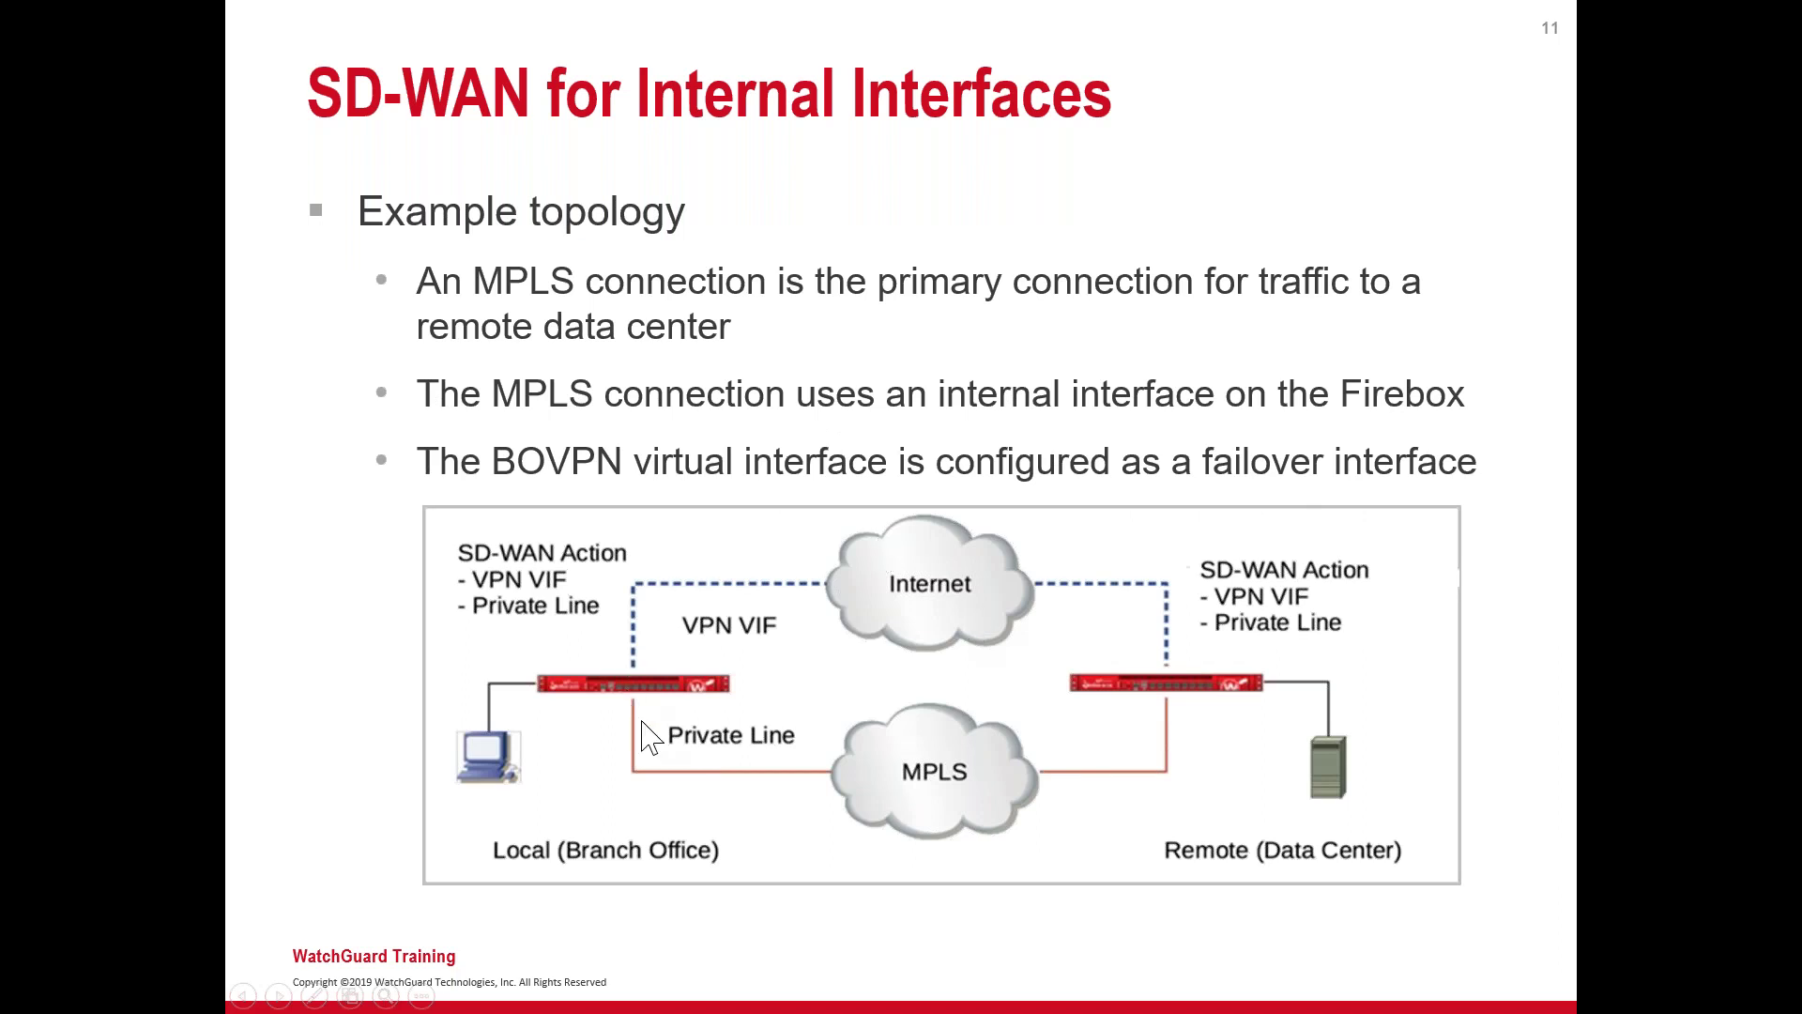
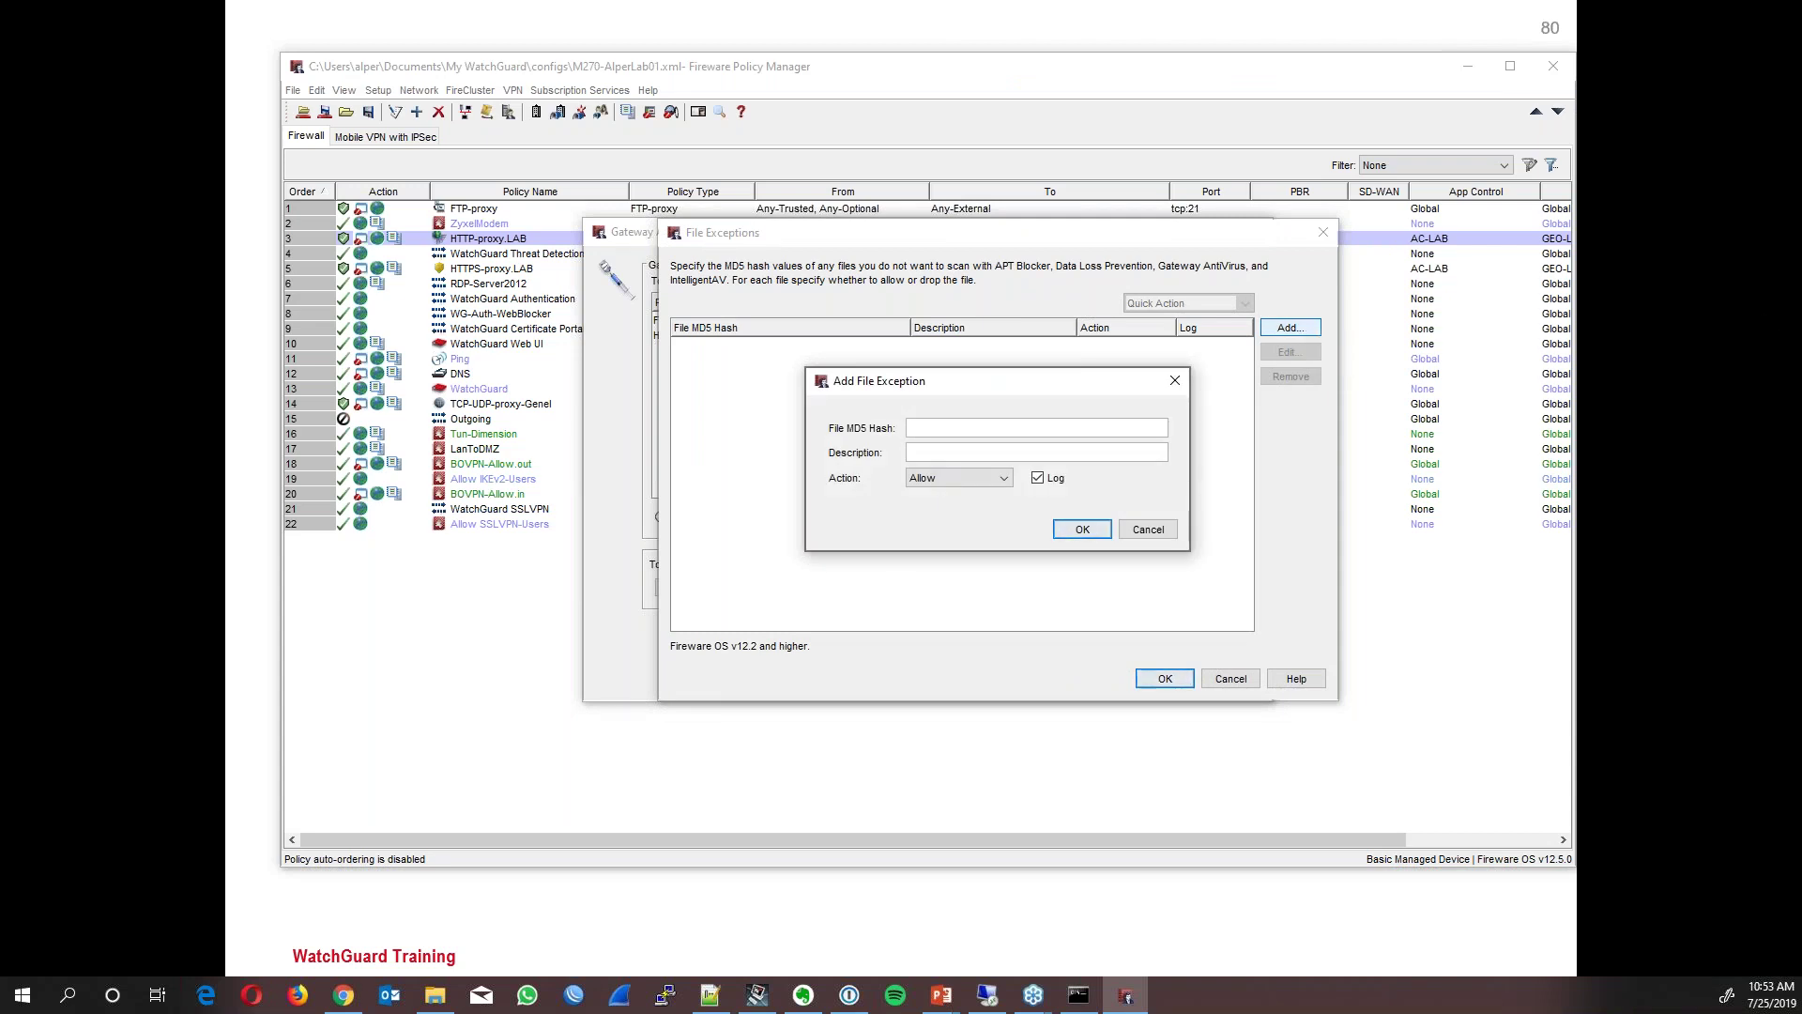
{"action": "key", "text": "alt+Tab"}
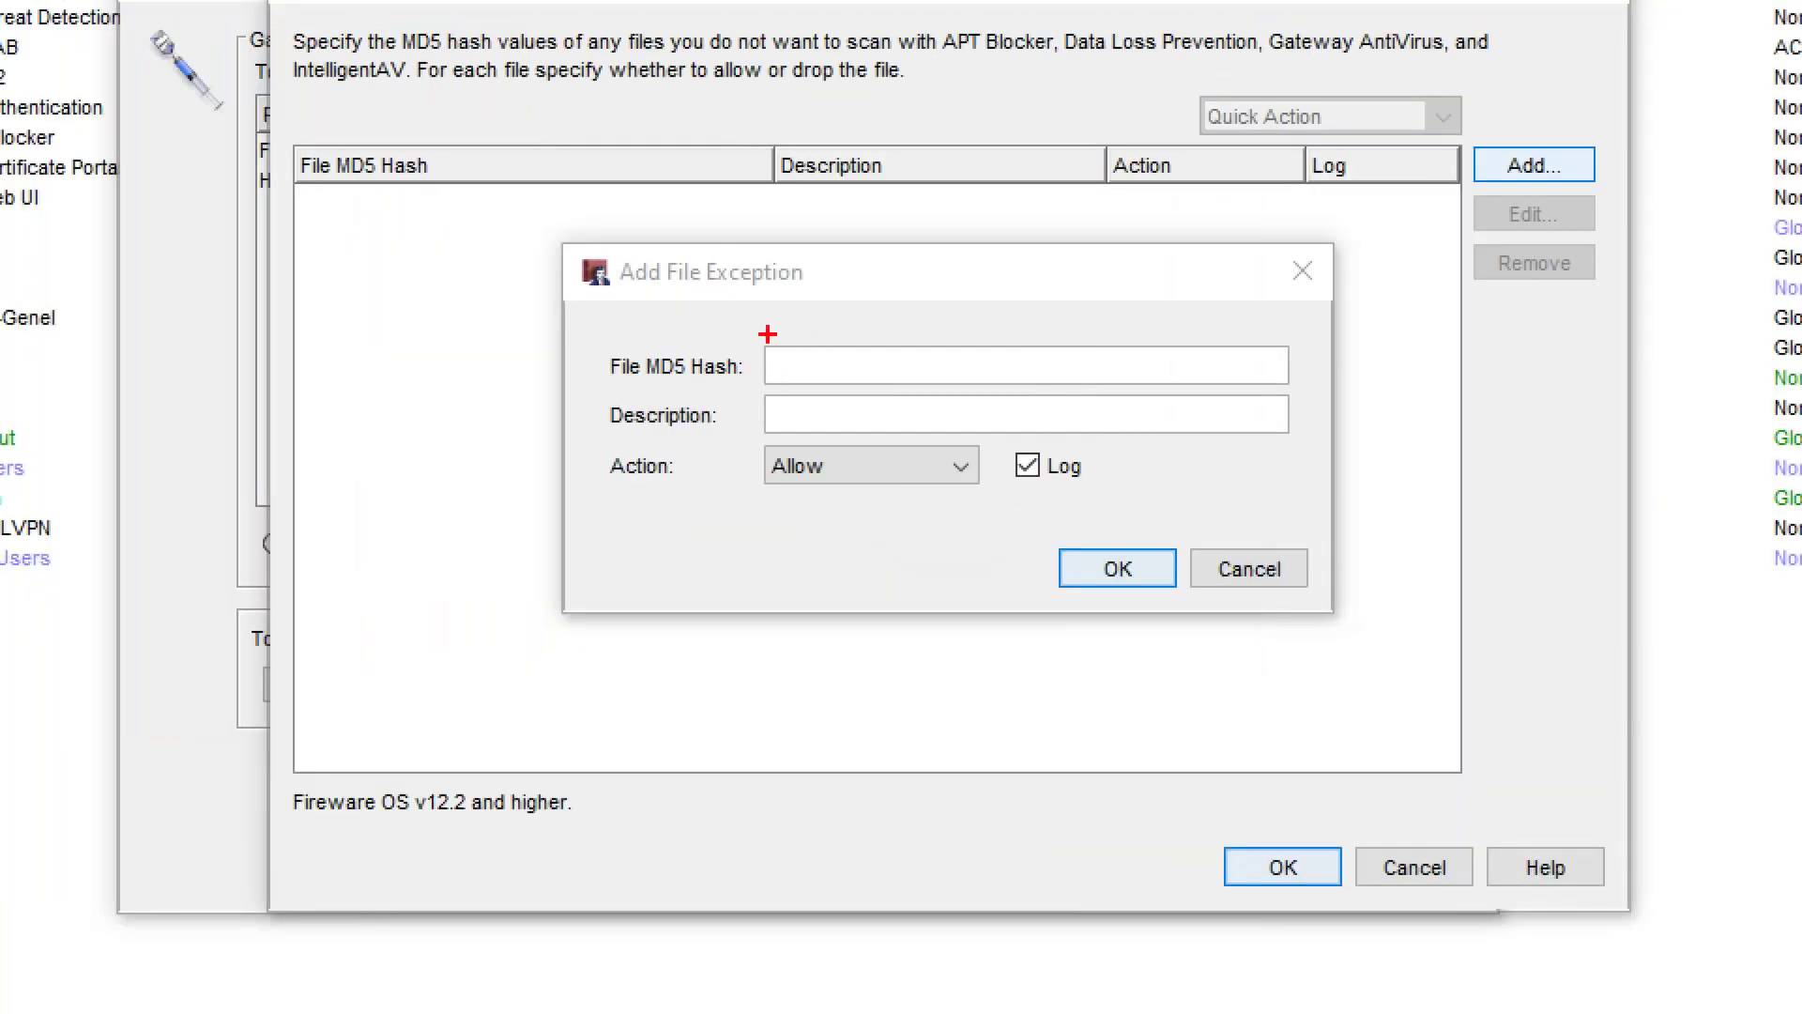
{"action": "left_click_drag", "start_coordinate": [909, 243], "coordinate": [963, 254]}
{"action": "left_click_drag", "start_coordinate": [878, 361], "coordinate": [987, 387]}
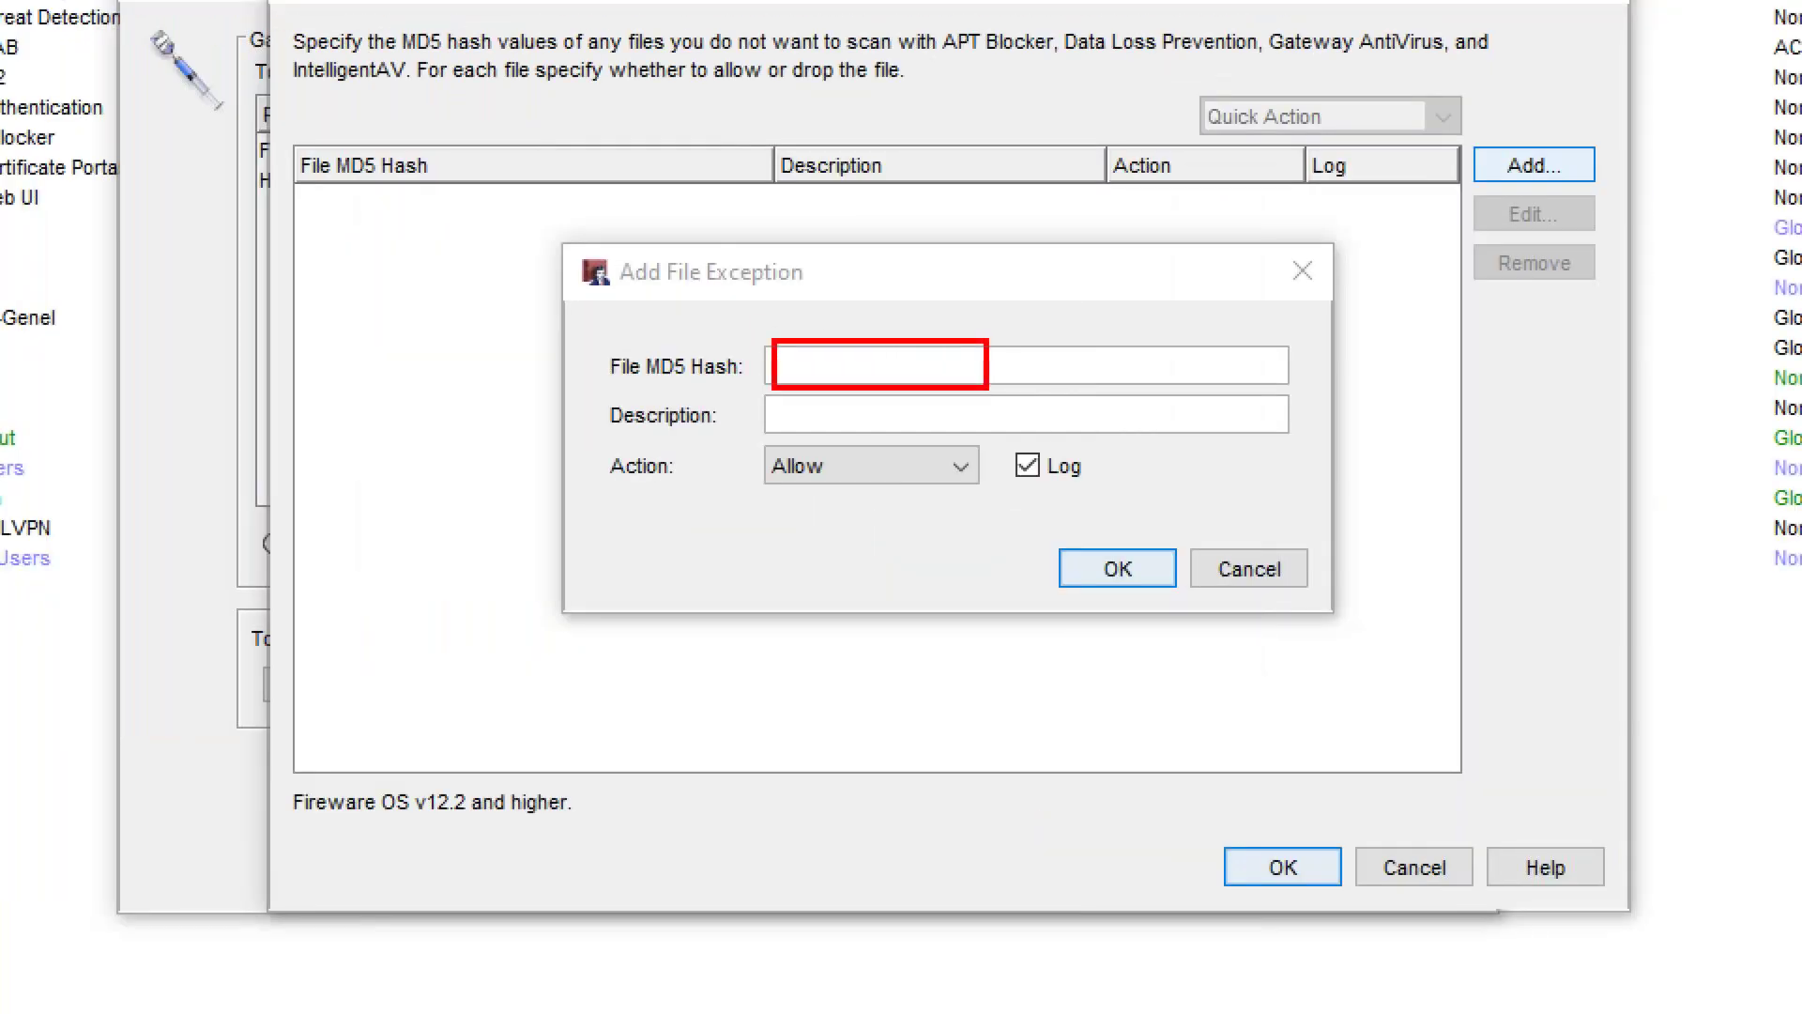
{"action": "left_click_drag", "start_coordinate": [766, 397], "coordinate": [897, 429]}
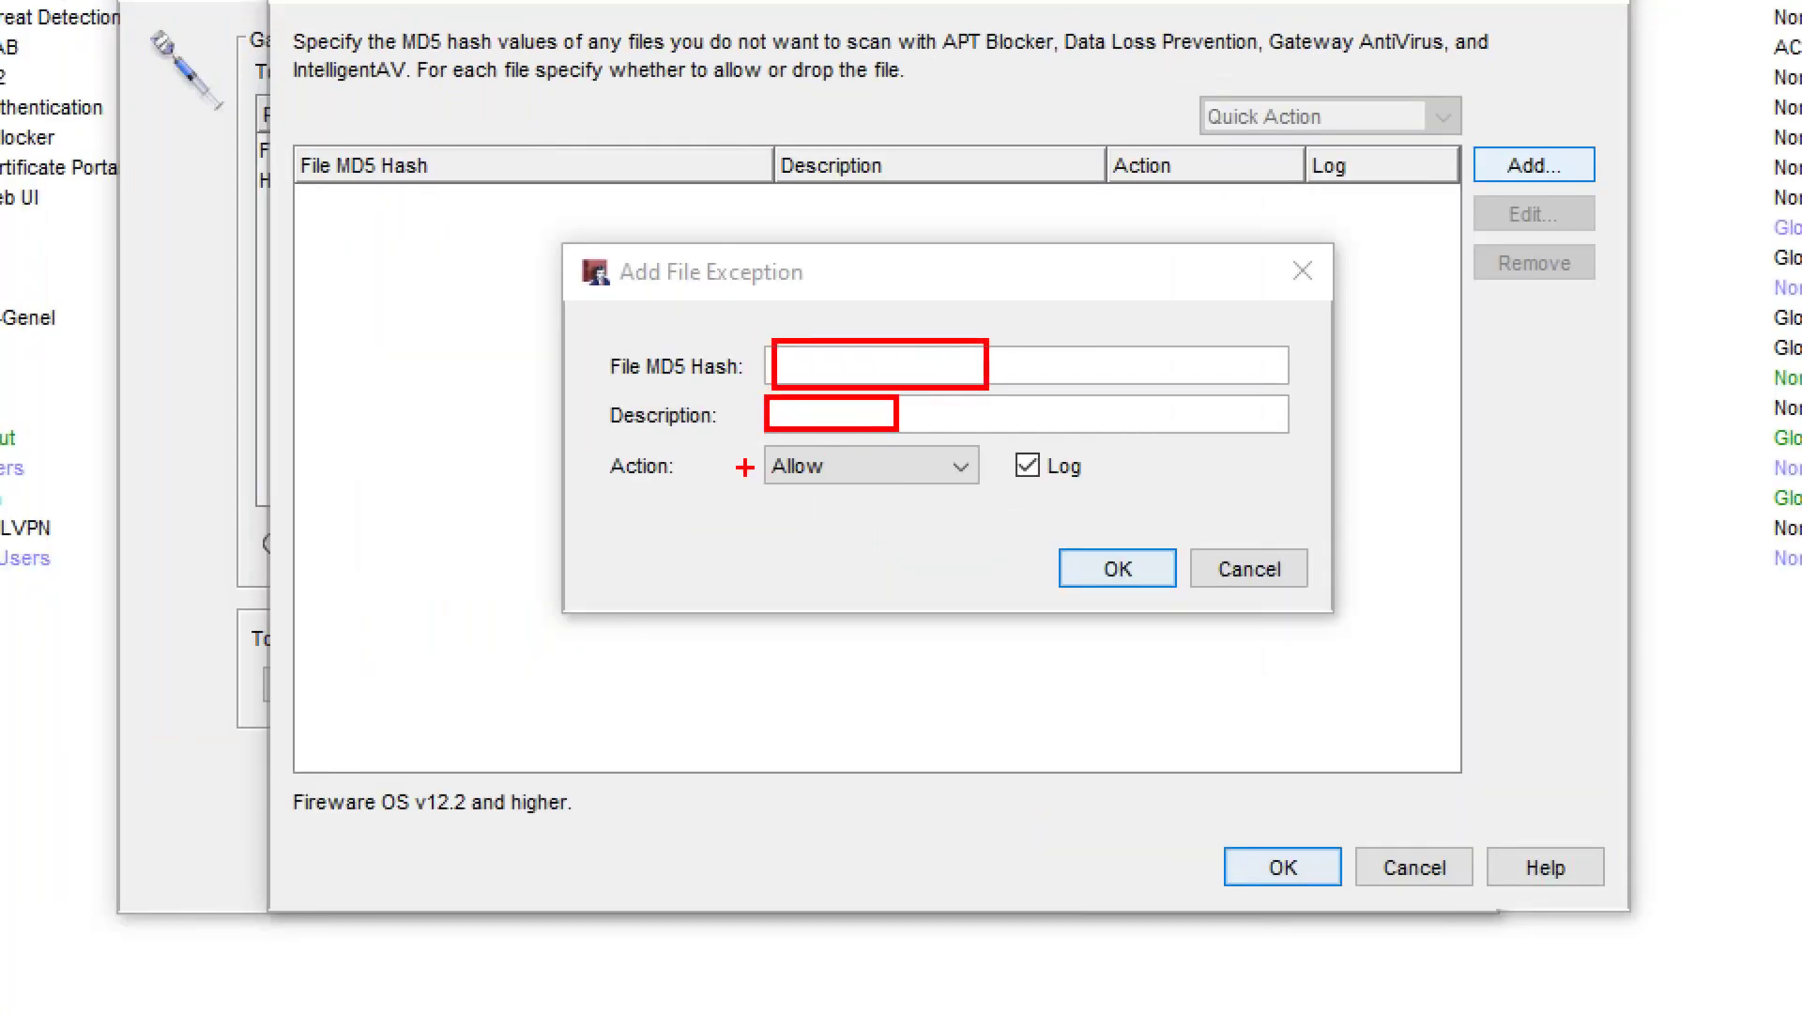
{"action": "left_click_drag", "start_coordinate": [600, 443], "coordinate": [1002, 513]}
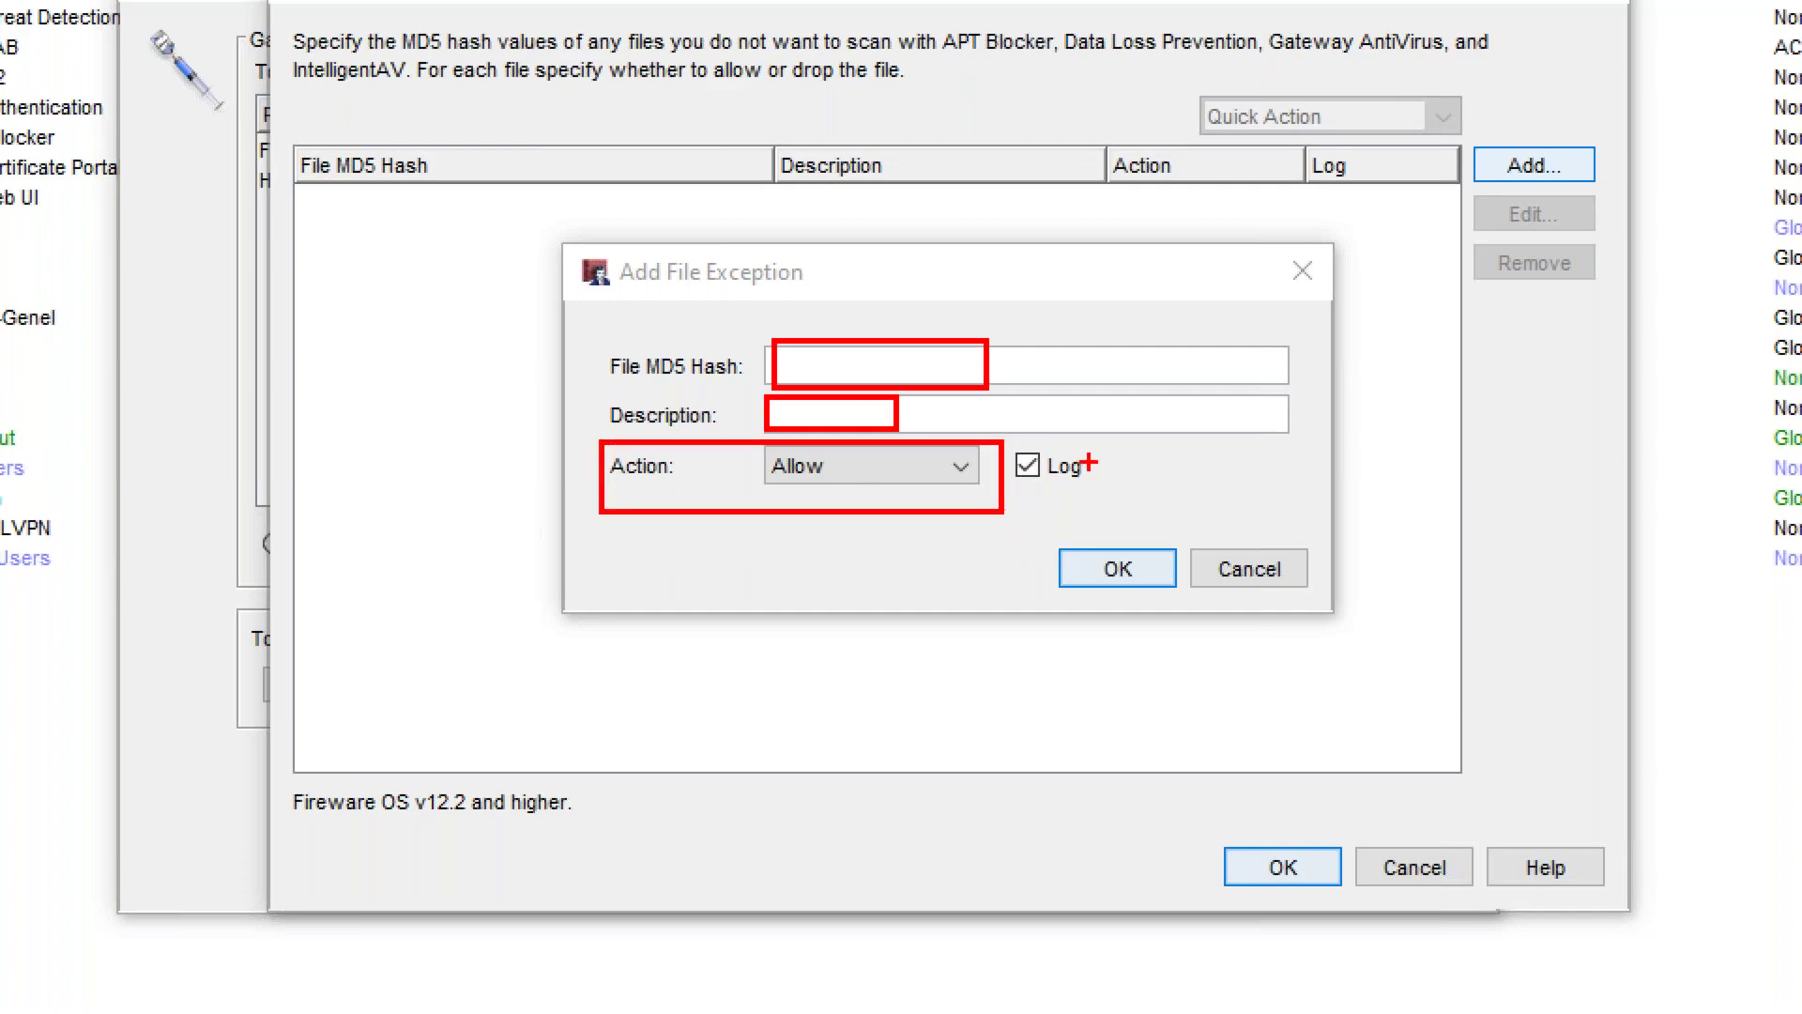
{"action": "key", "text": "Escape"}
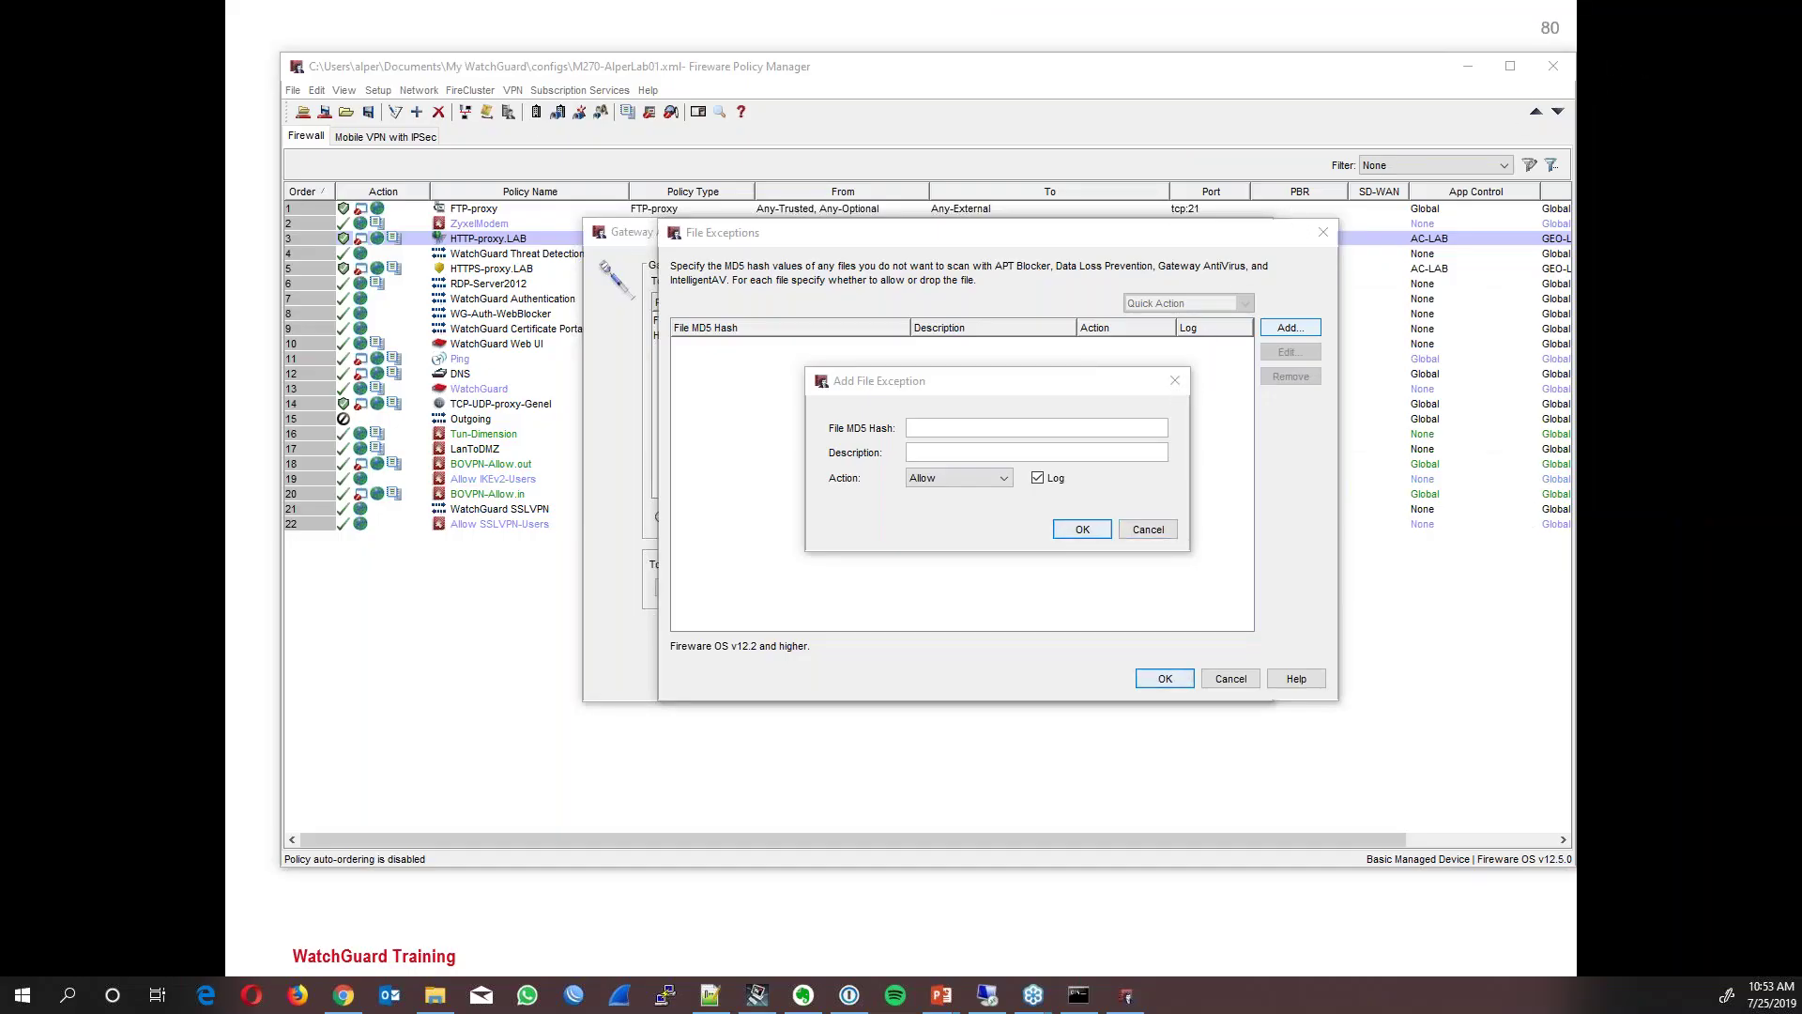
{"action": "left_click", "coordinate": [1608, 325]}
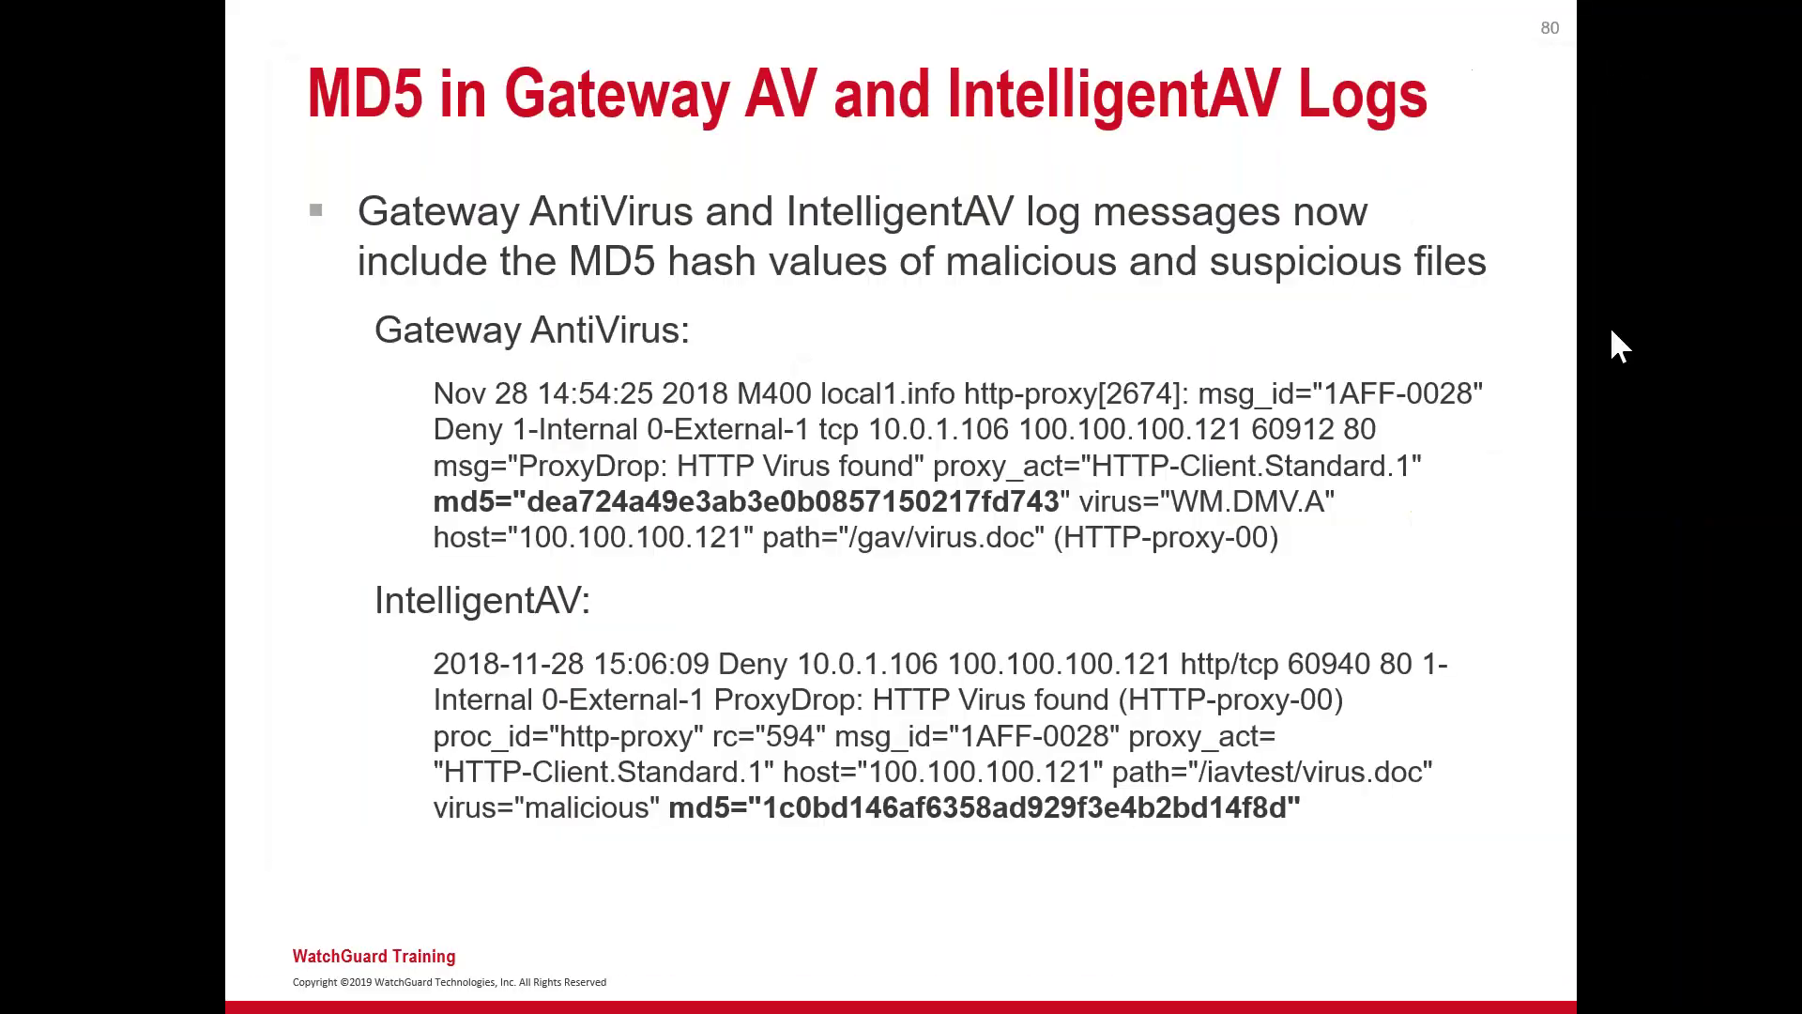
Advance the slideshow to slide 82 and back to slide 1, then dismiss Policy Manager's file exception dialog.
{"action": "left_click", "coordinate": [1208, 368]}
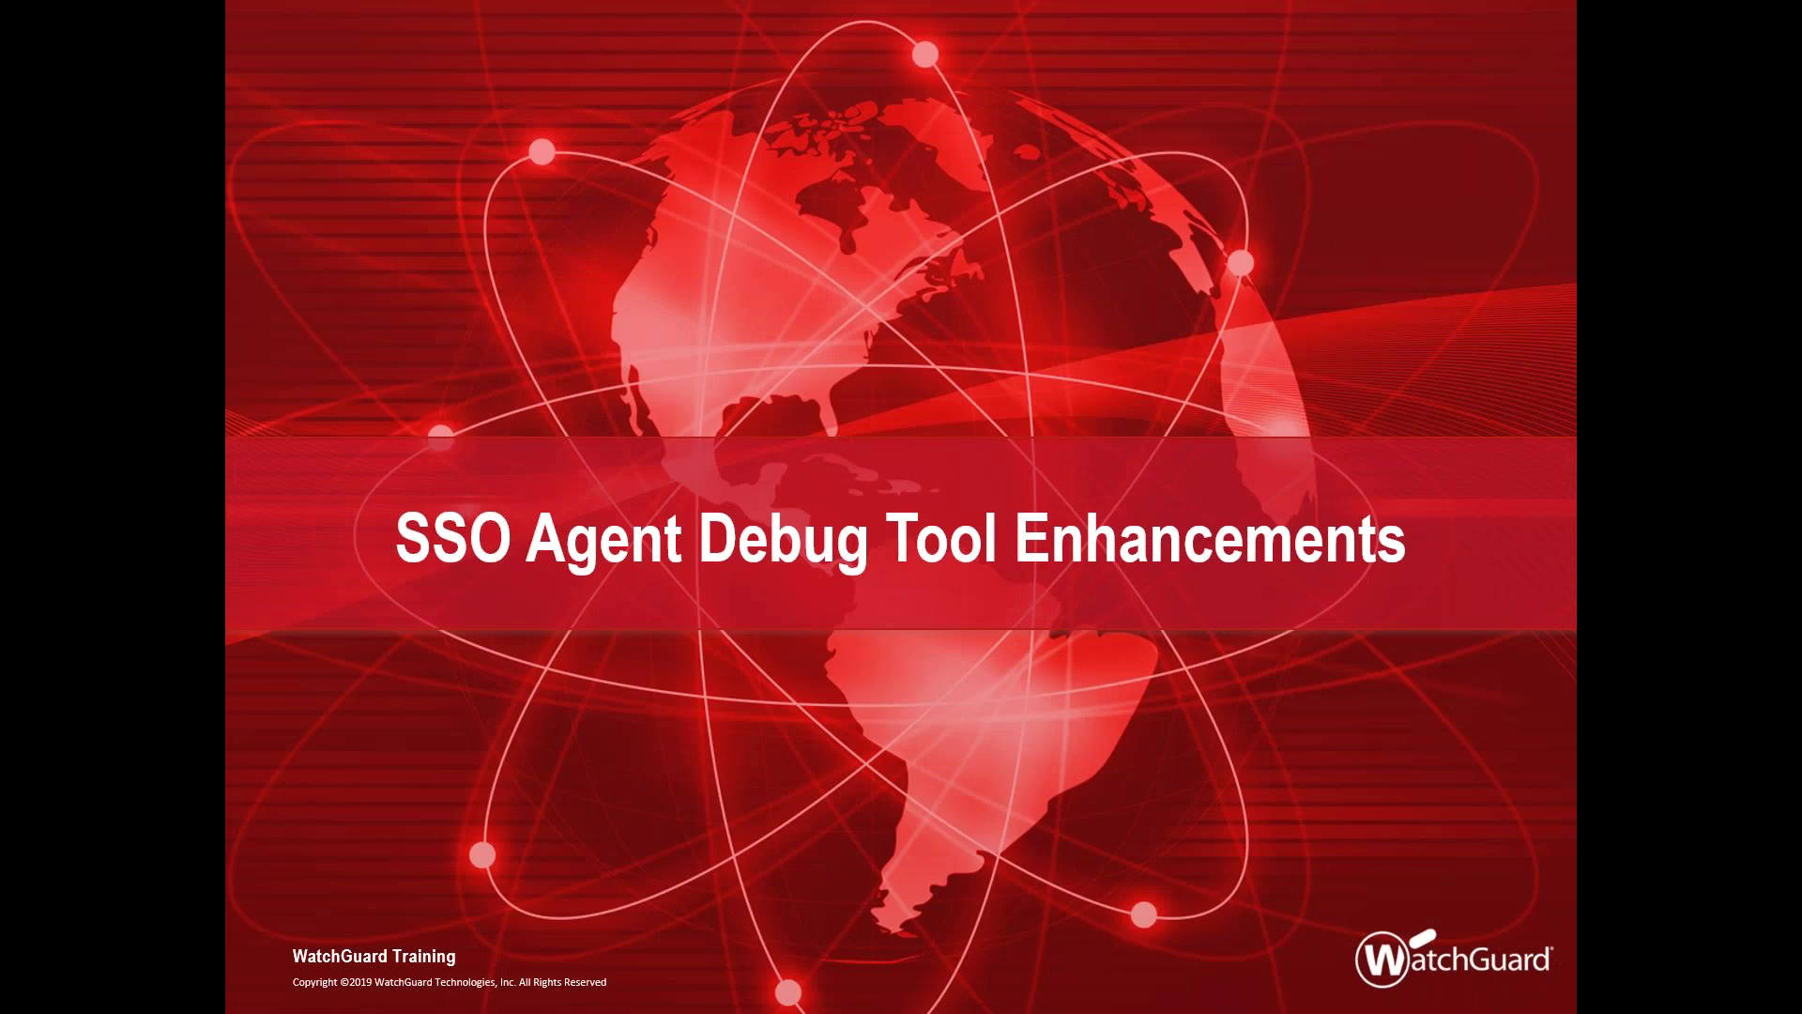
{"action": "key", "text": "Right"}
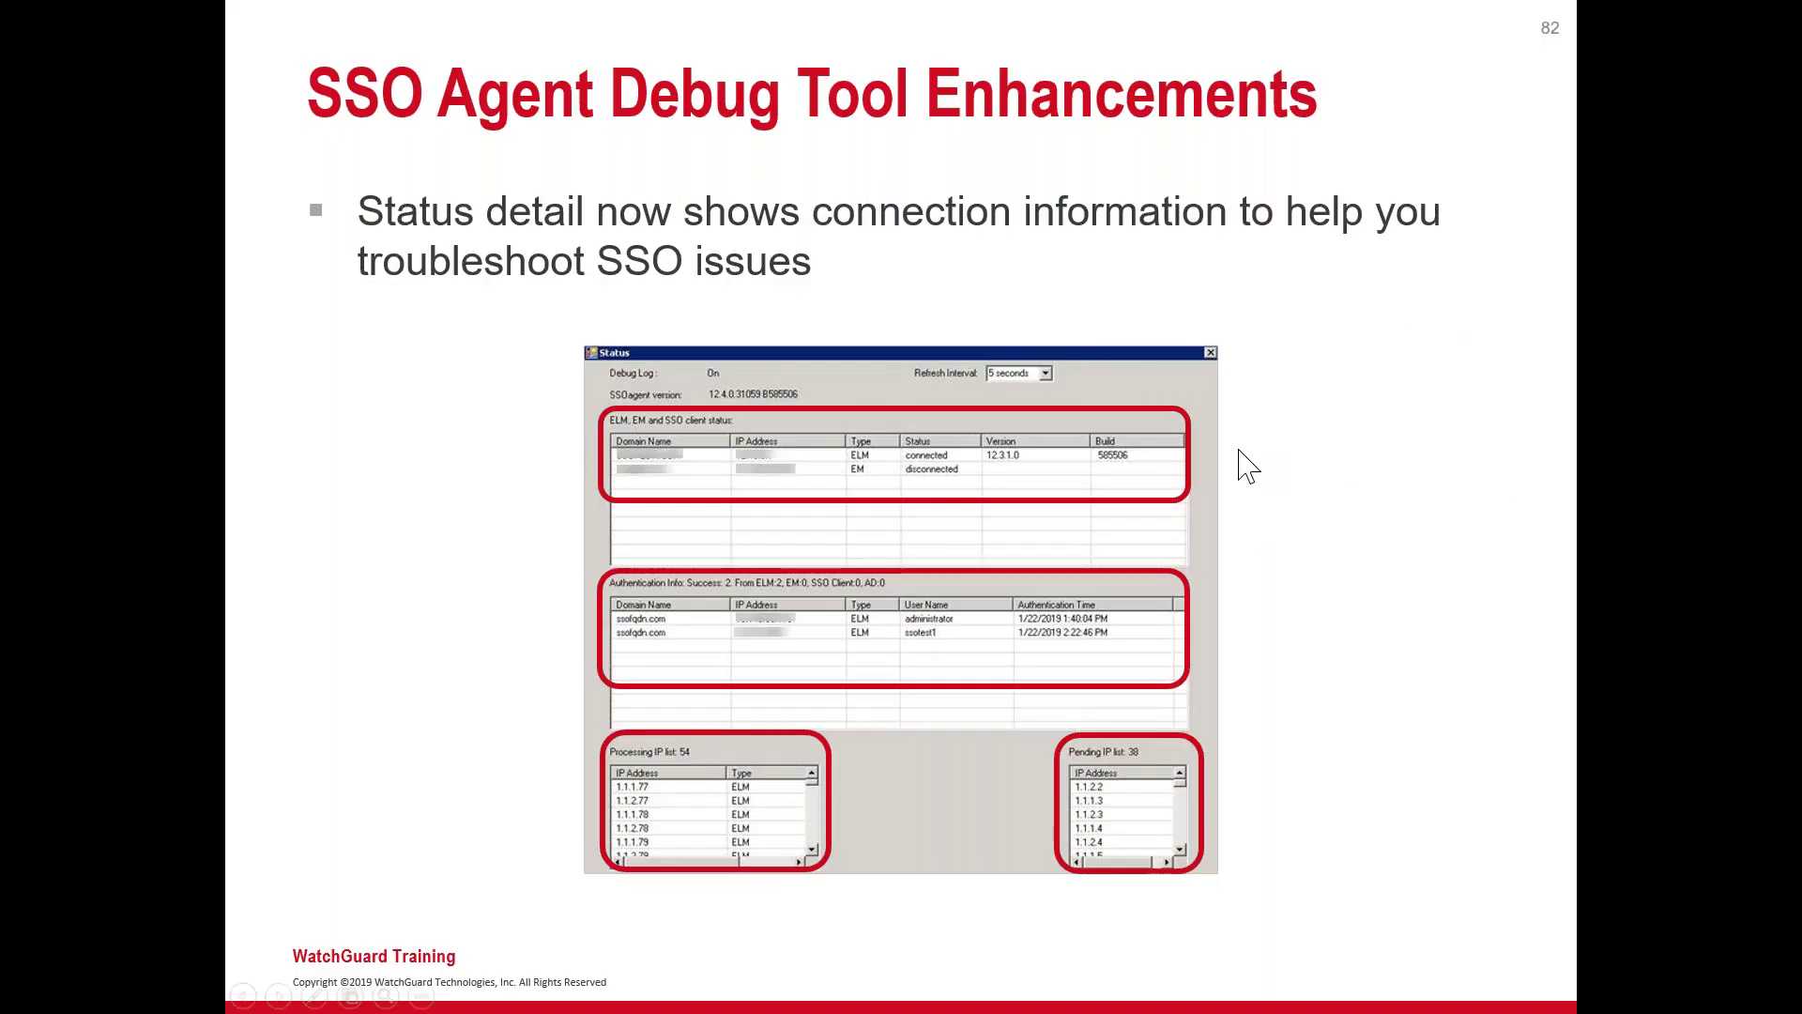
{"action": "key", "text": "Home"}
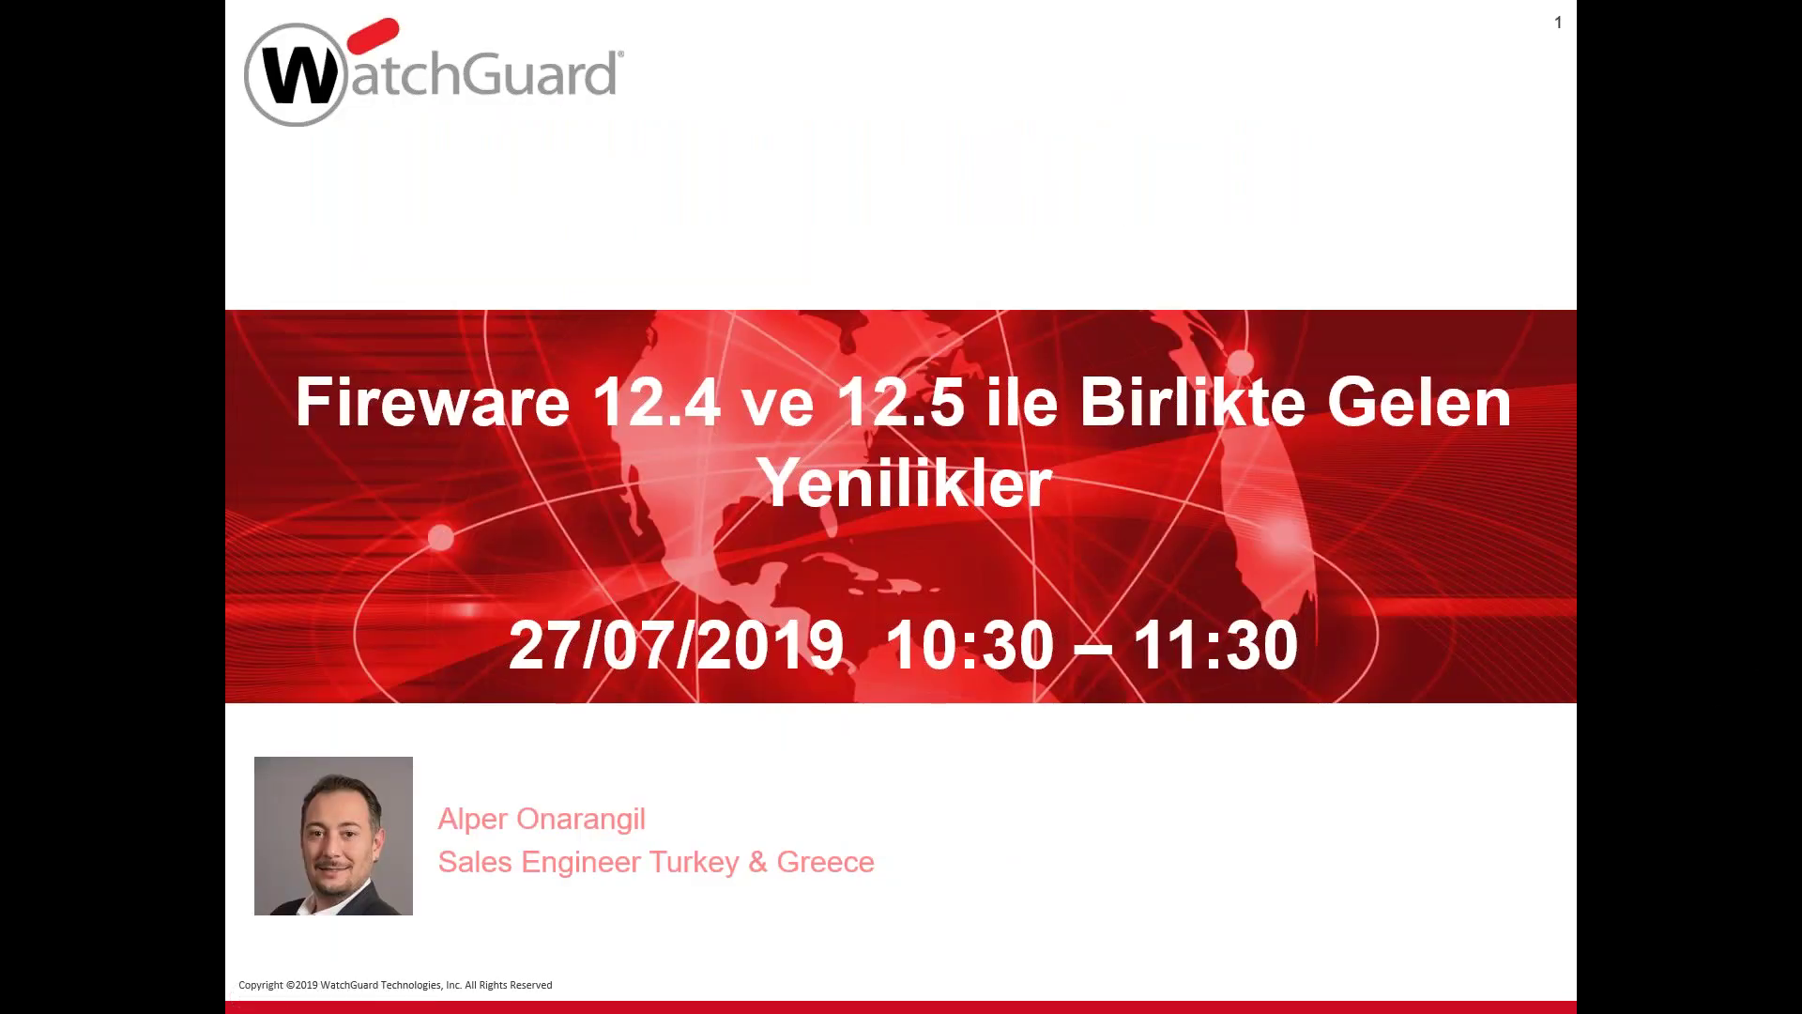
{"action": "key", "text": "alt+Tab"}
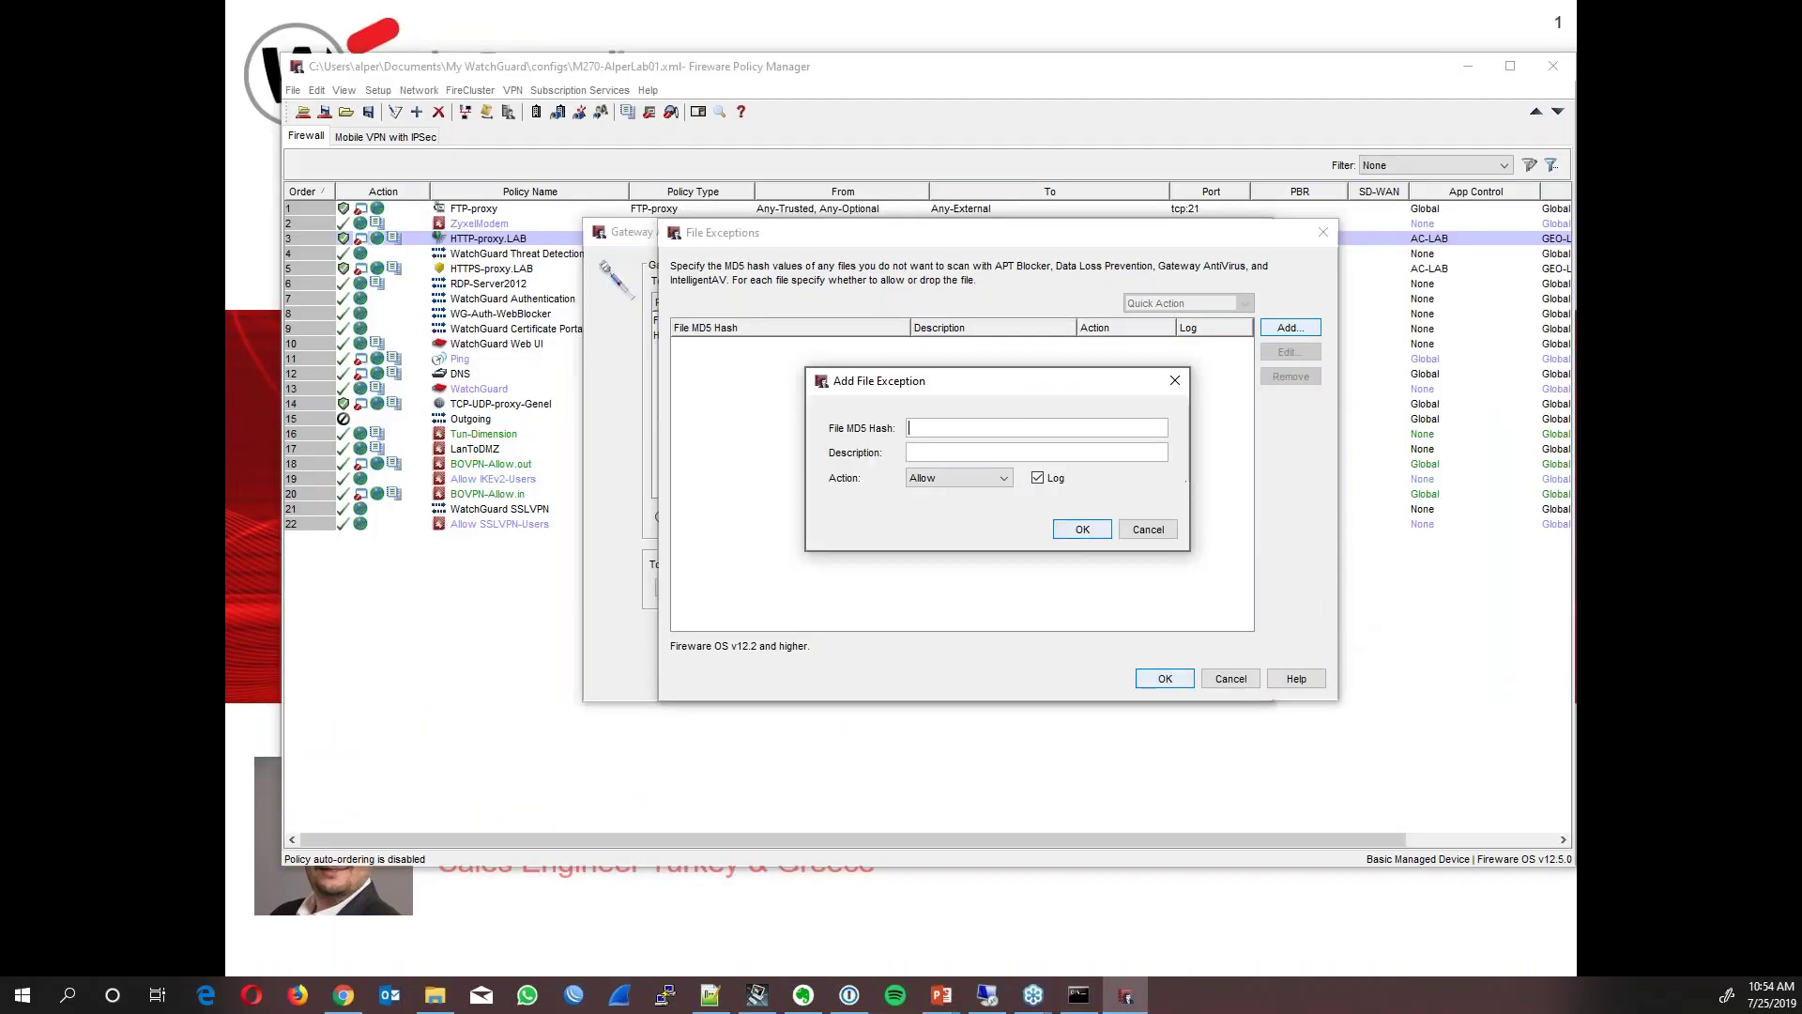
{"action": "key", "text": "Escape"}
{"action": "key", "text": "Escape"}
{"action": "key", "text": "Escape"}
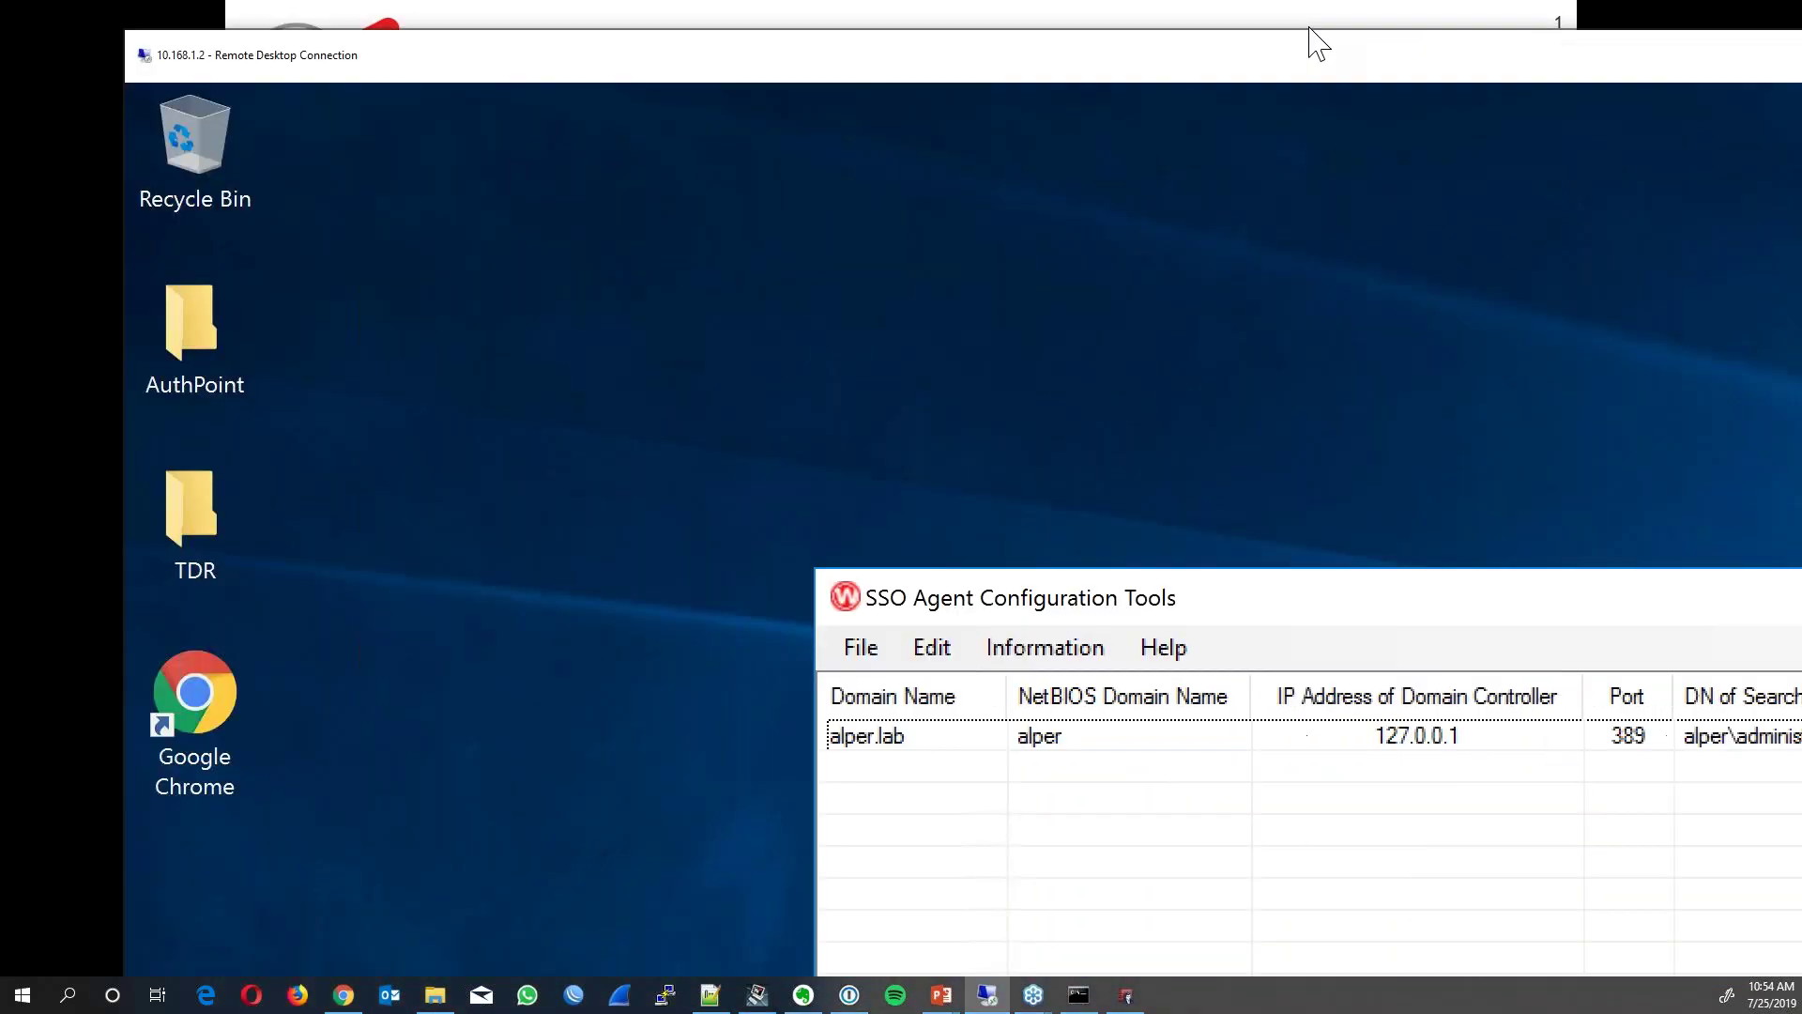
Maximize the Remote Desktop session and open Information > Status, showing administrator's ELM success from 10.168.1.2.
{"action": "double_click", "coordinate": [1315, 42]}
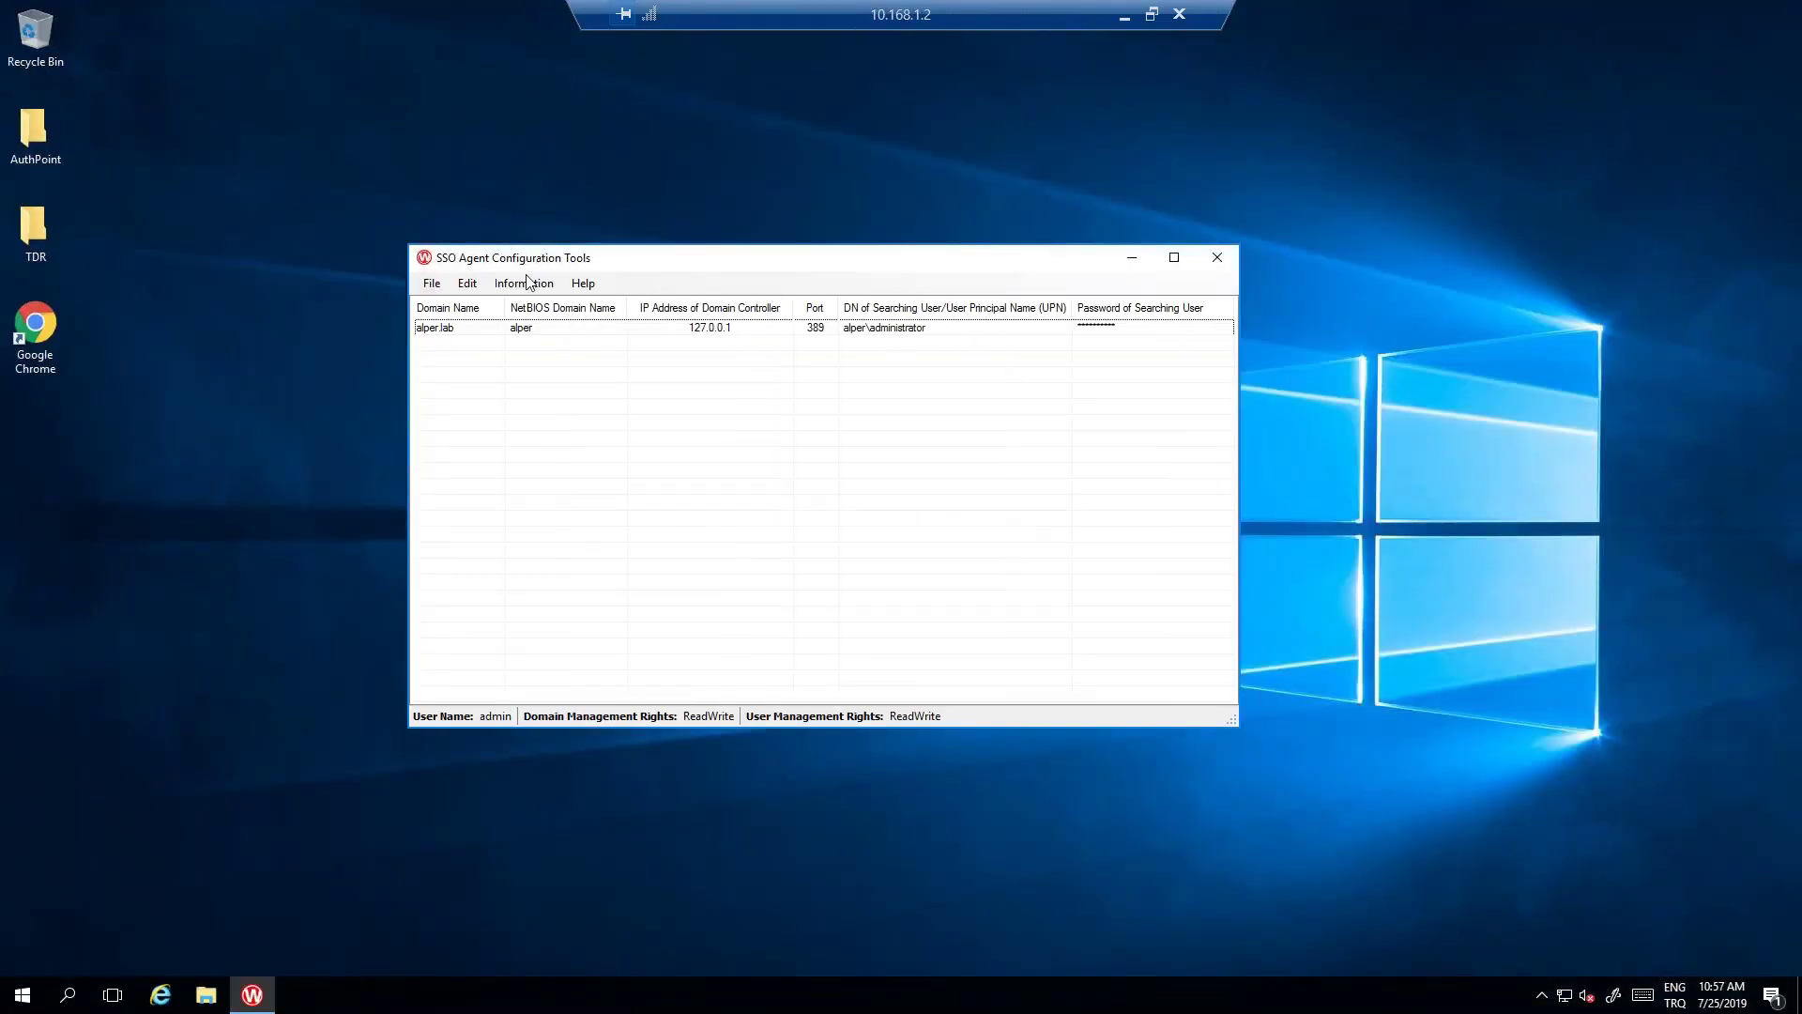
{"action": "left_click", "coordinate": [526, 283]}
{"action": "left_click", "coordinate": [532, 313]}
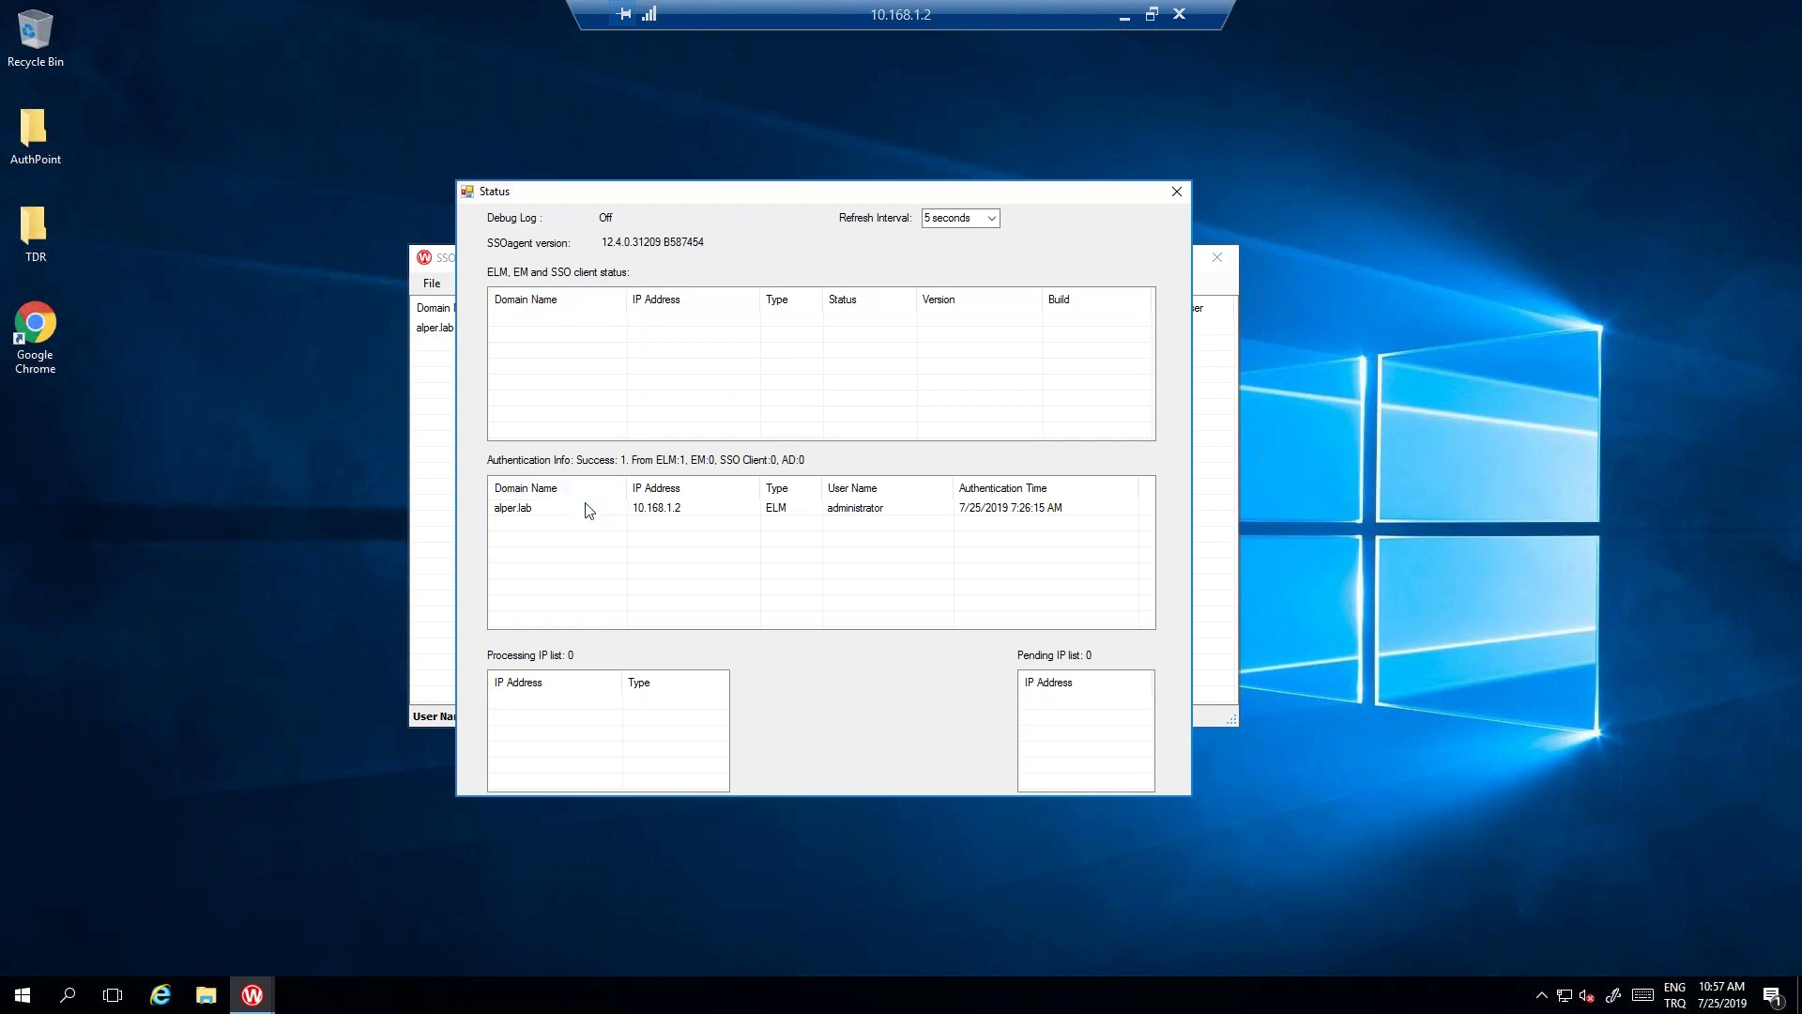
{"action": "left_click", "coordinate": [510, 511]}
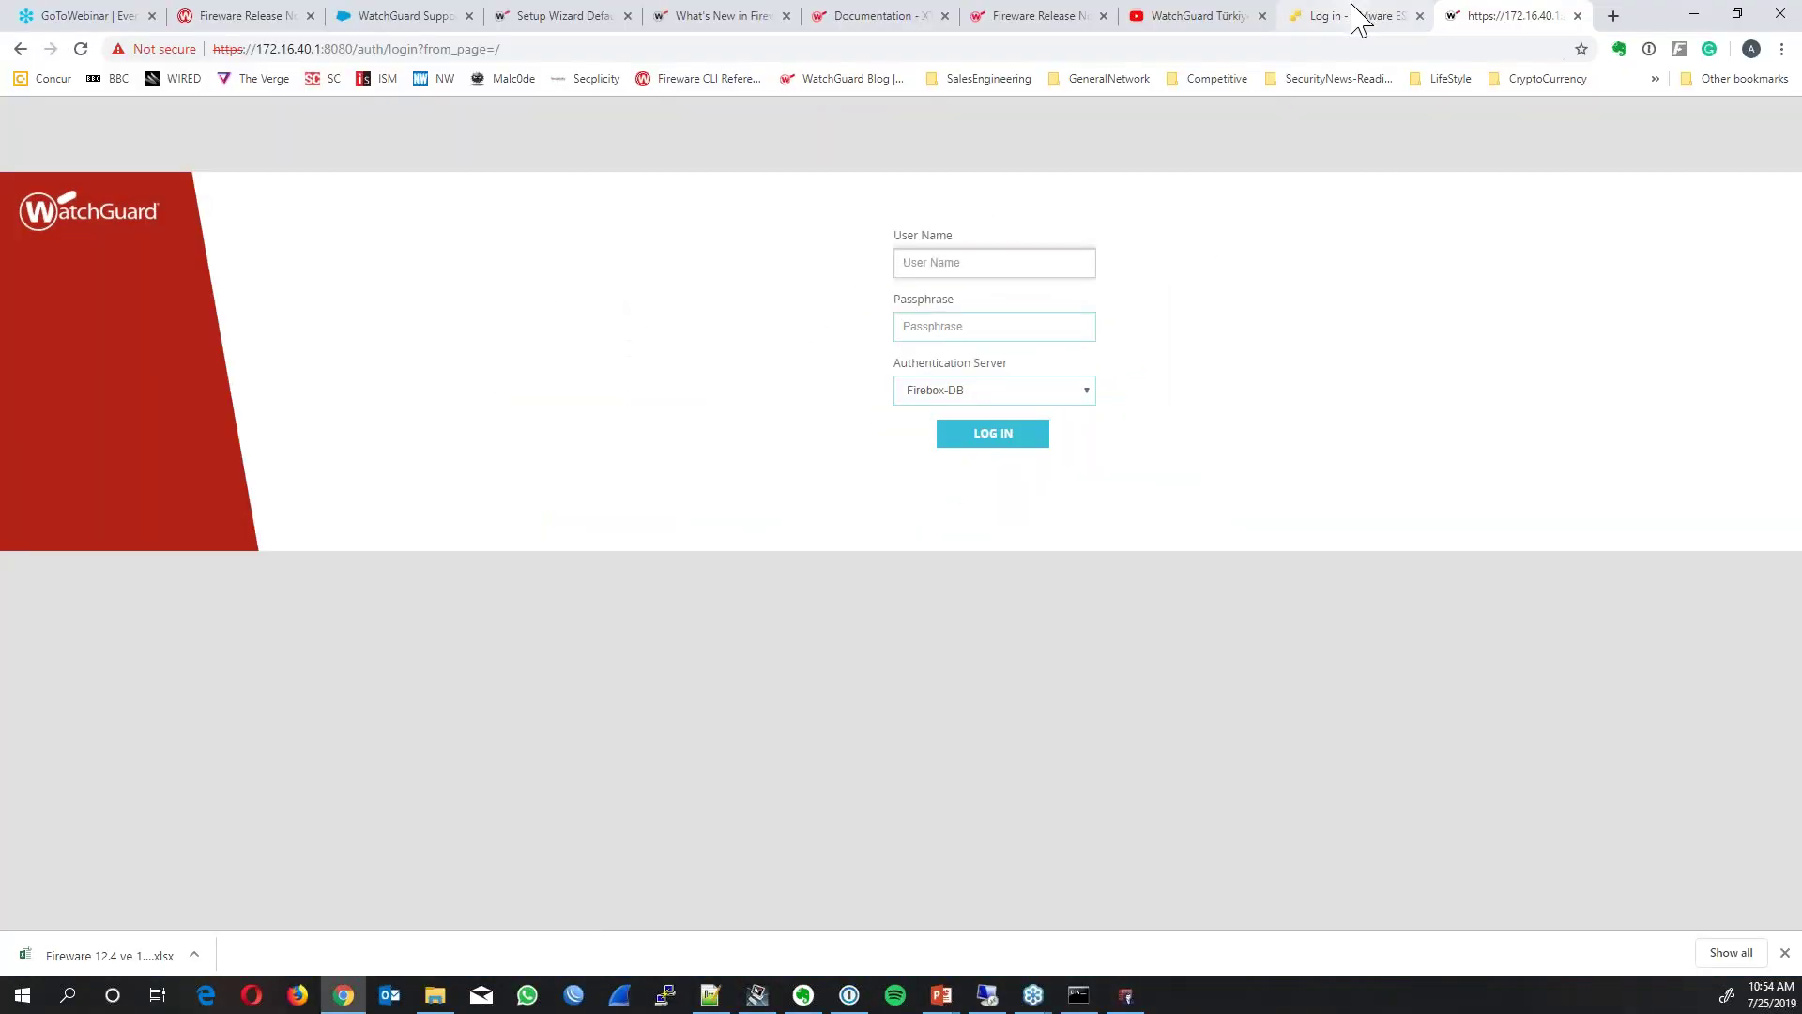
Sign in to the VMware ESXi Host Client as root and dismiss the save-login prompt.
{"action": "left_click", "coordinate": [1356, 16]}
{"action": "left_click", "coordinate": [299, 413]}
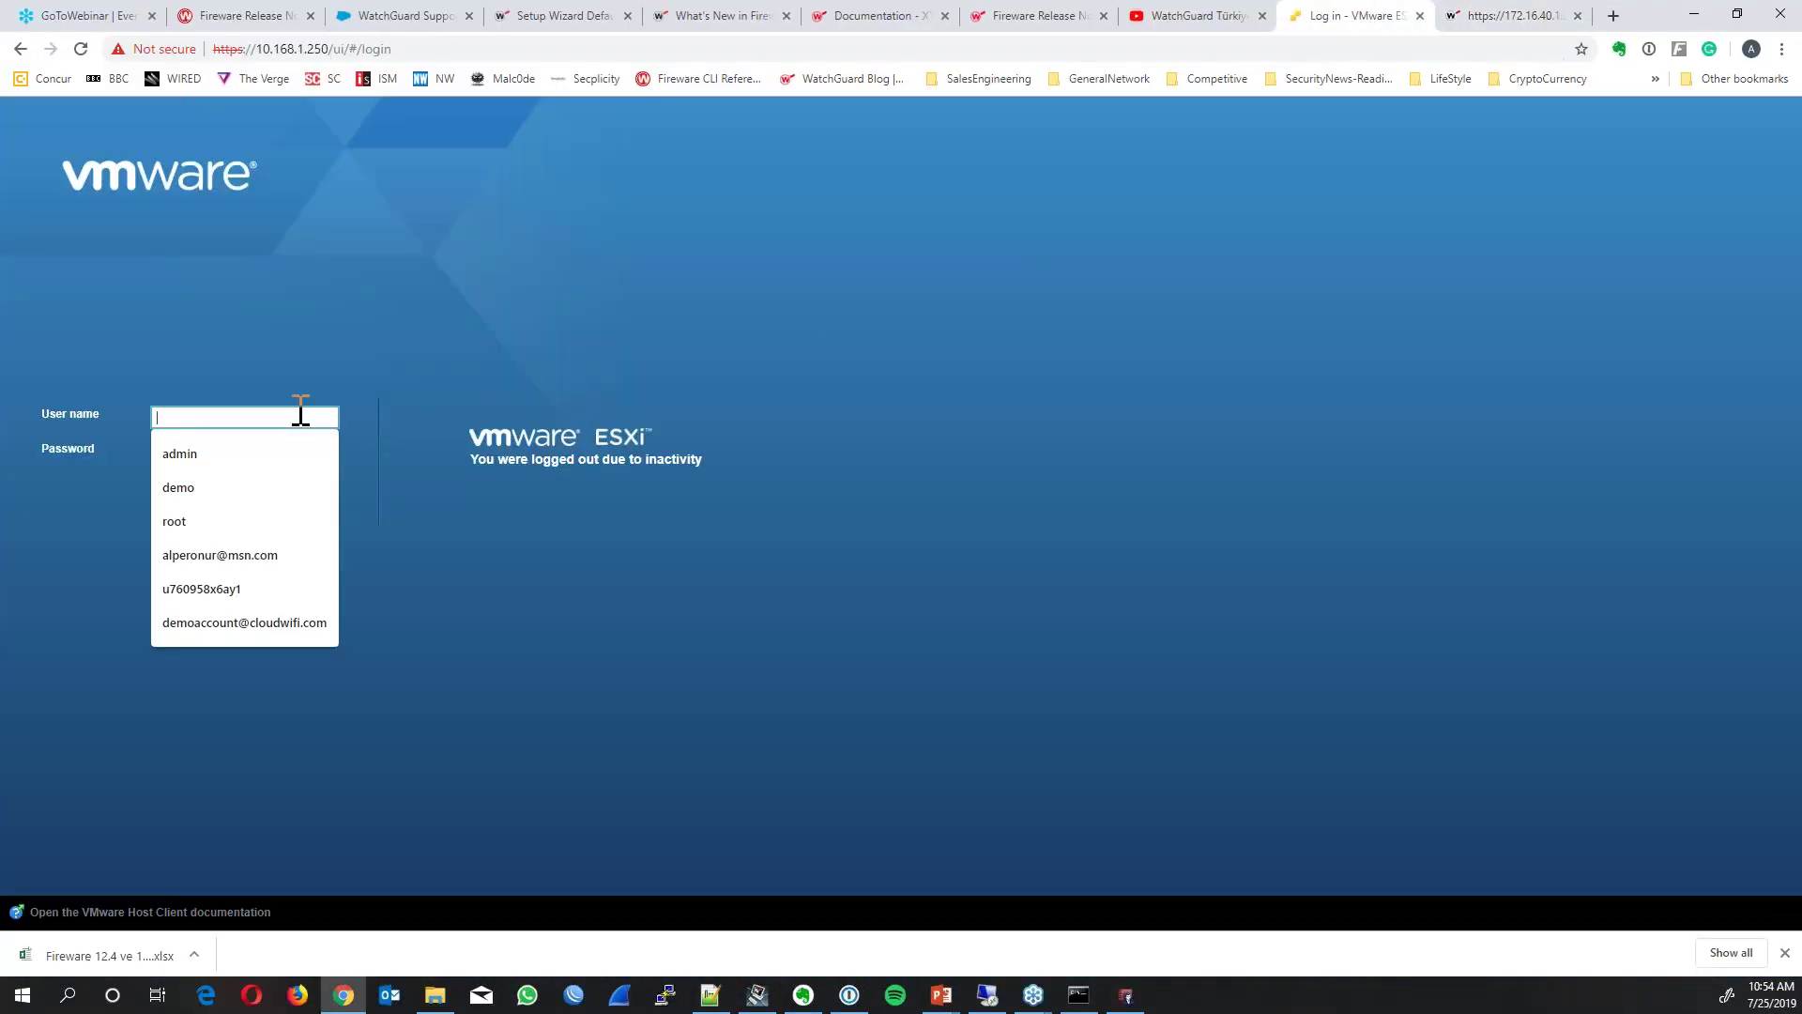
{"action": "type", "text": "root"}
{"action": "key", "text": "Tab"}
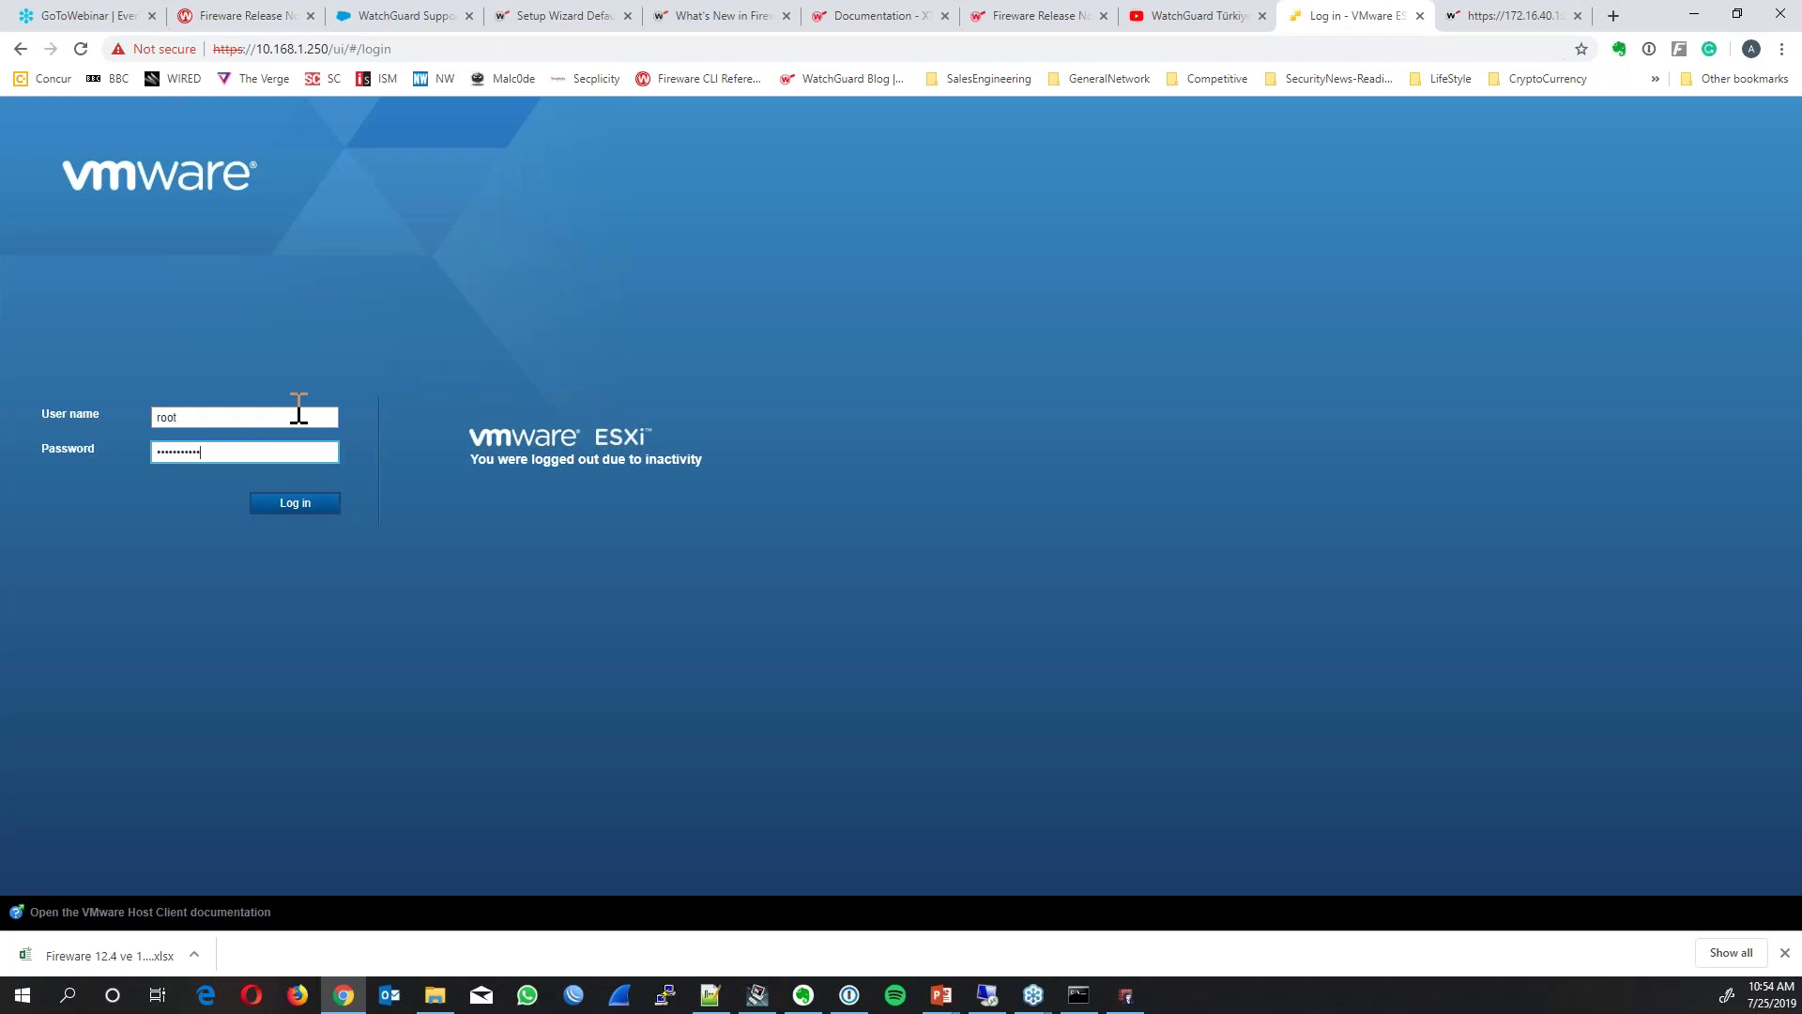
{"action": "key", "text": "Return"}
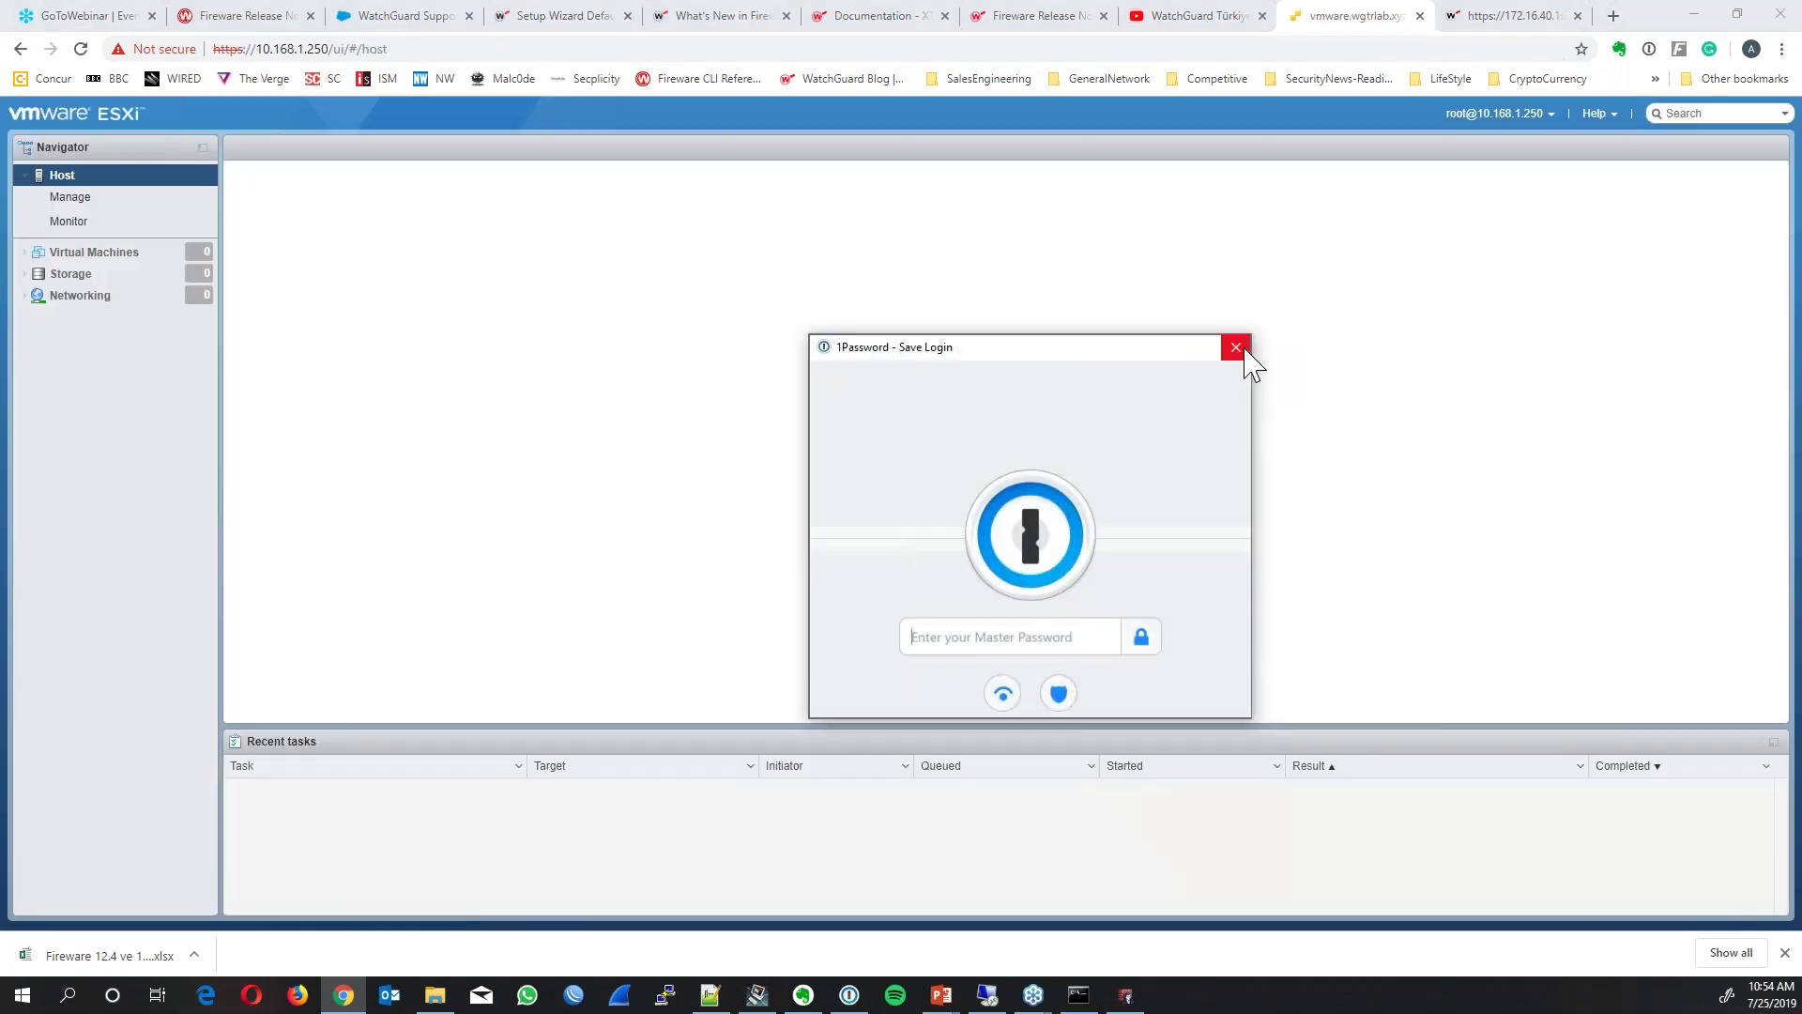
{"action": "left_click", "coordinate": [1237, 348]}
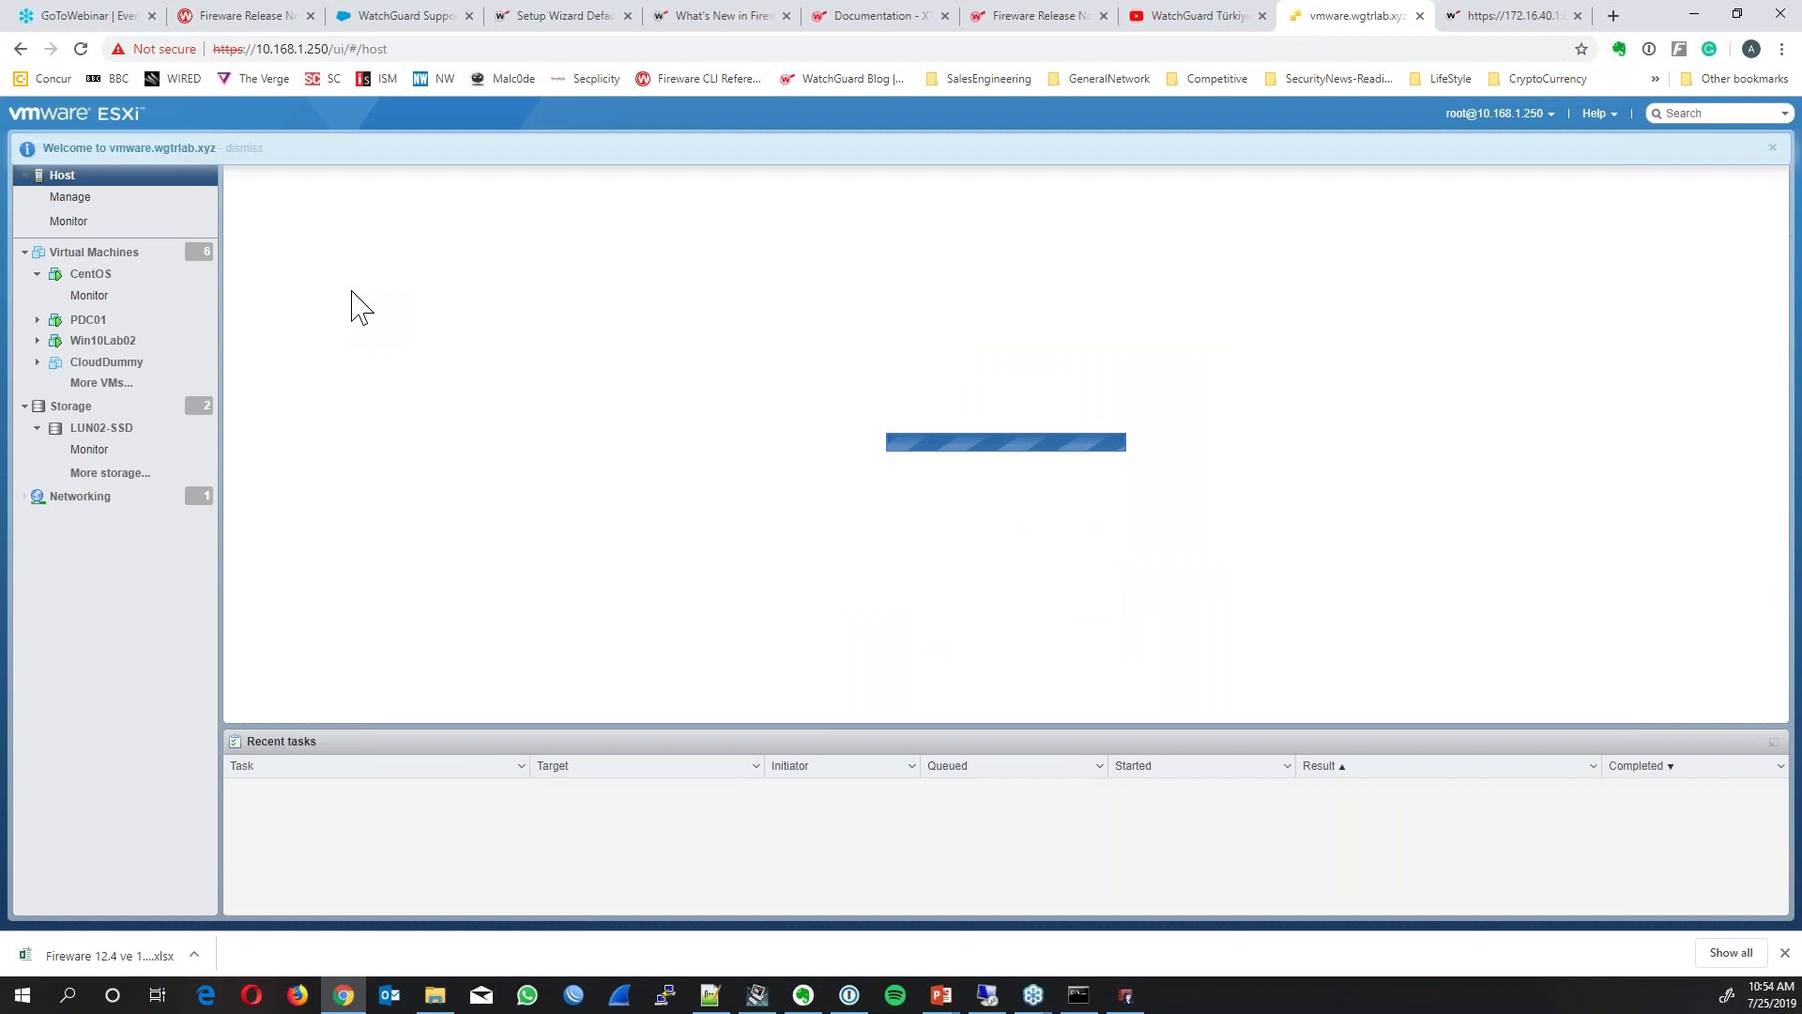
Sign in to Windows on the Win10Lab02 console with push approval, then view the SSO Agent Status.
{"action": "left_click", "coordinate": [105, 340]}
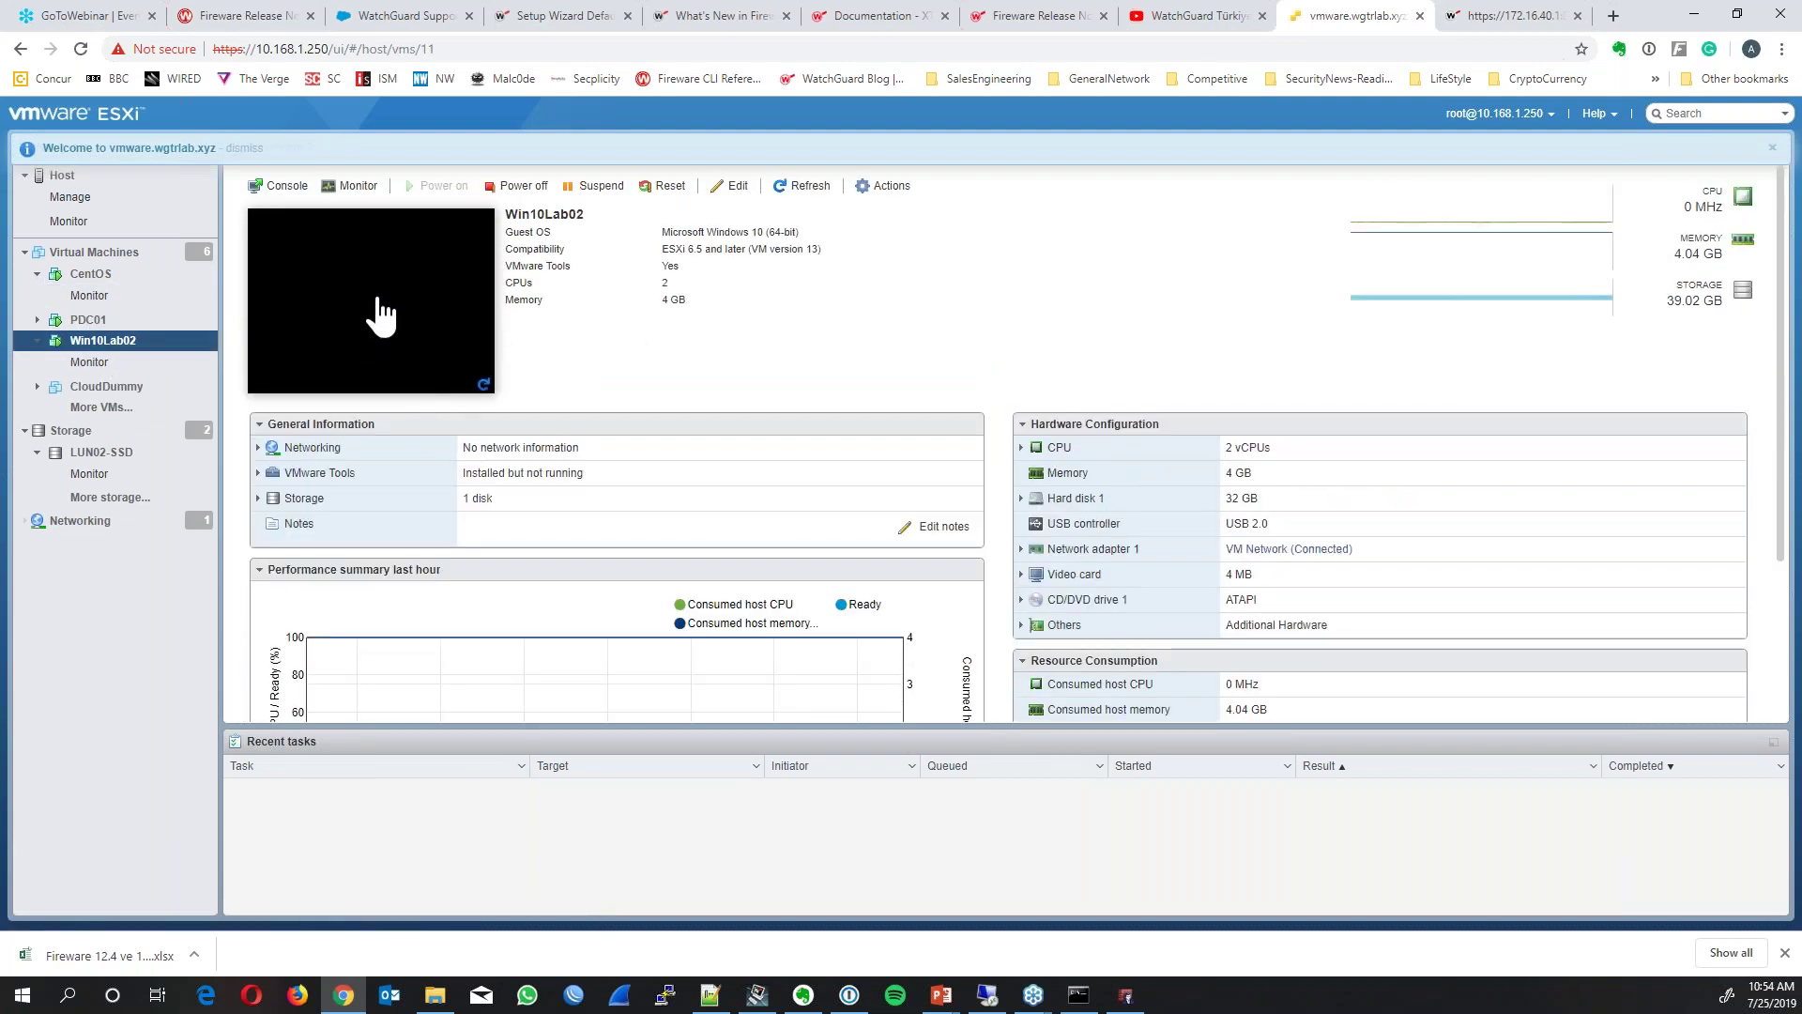
{"action": "left_click", "coordinate": [375, 314]}
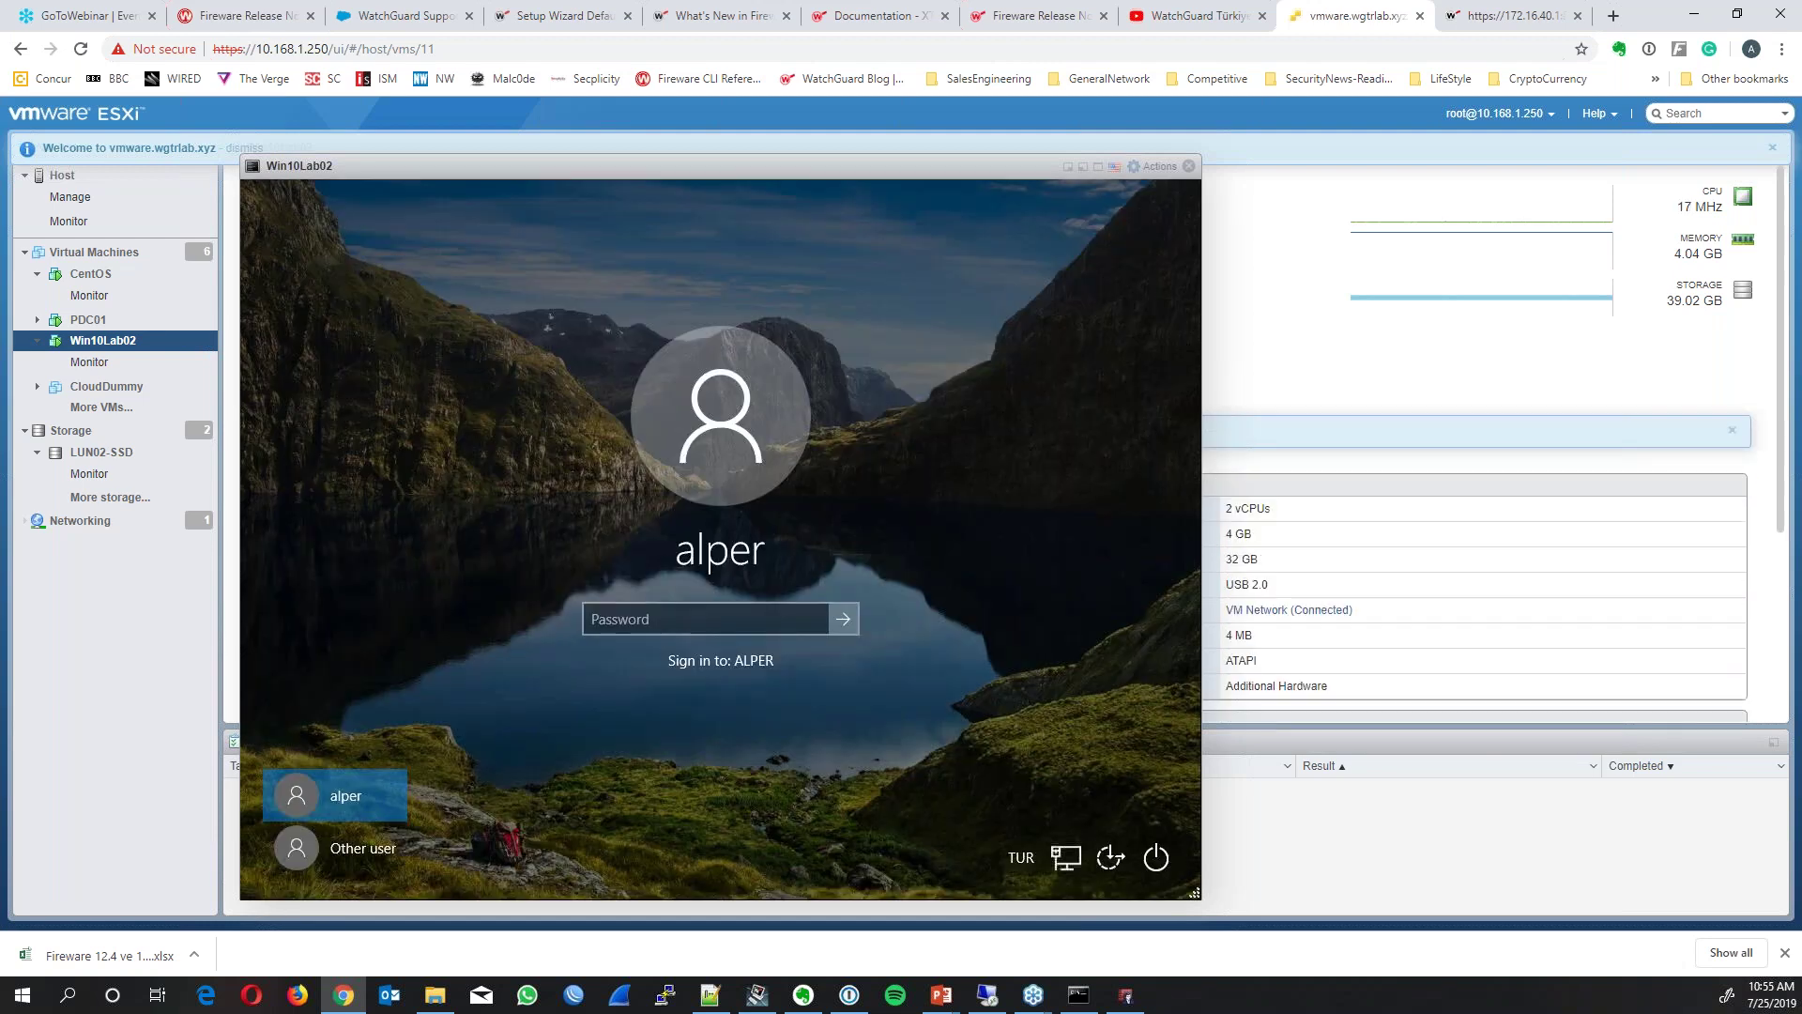
{"action": "left_click", "coordinate": [589, 630]}
{"action": "type", "text": "*"}
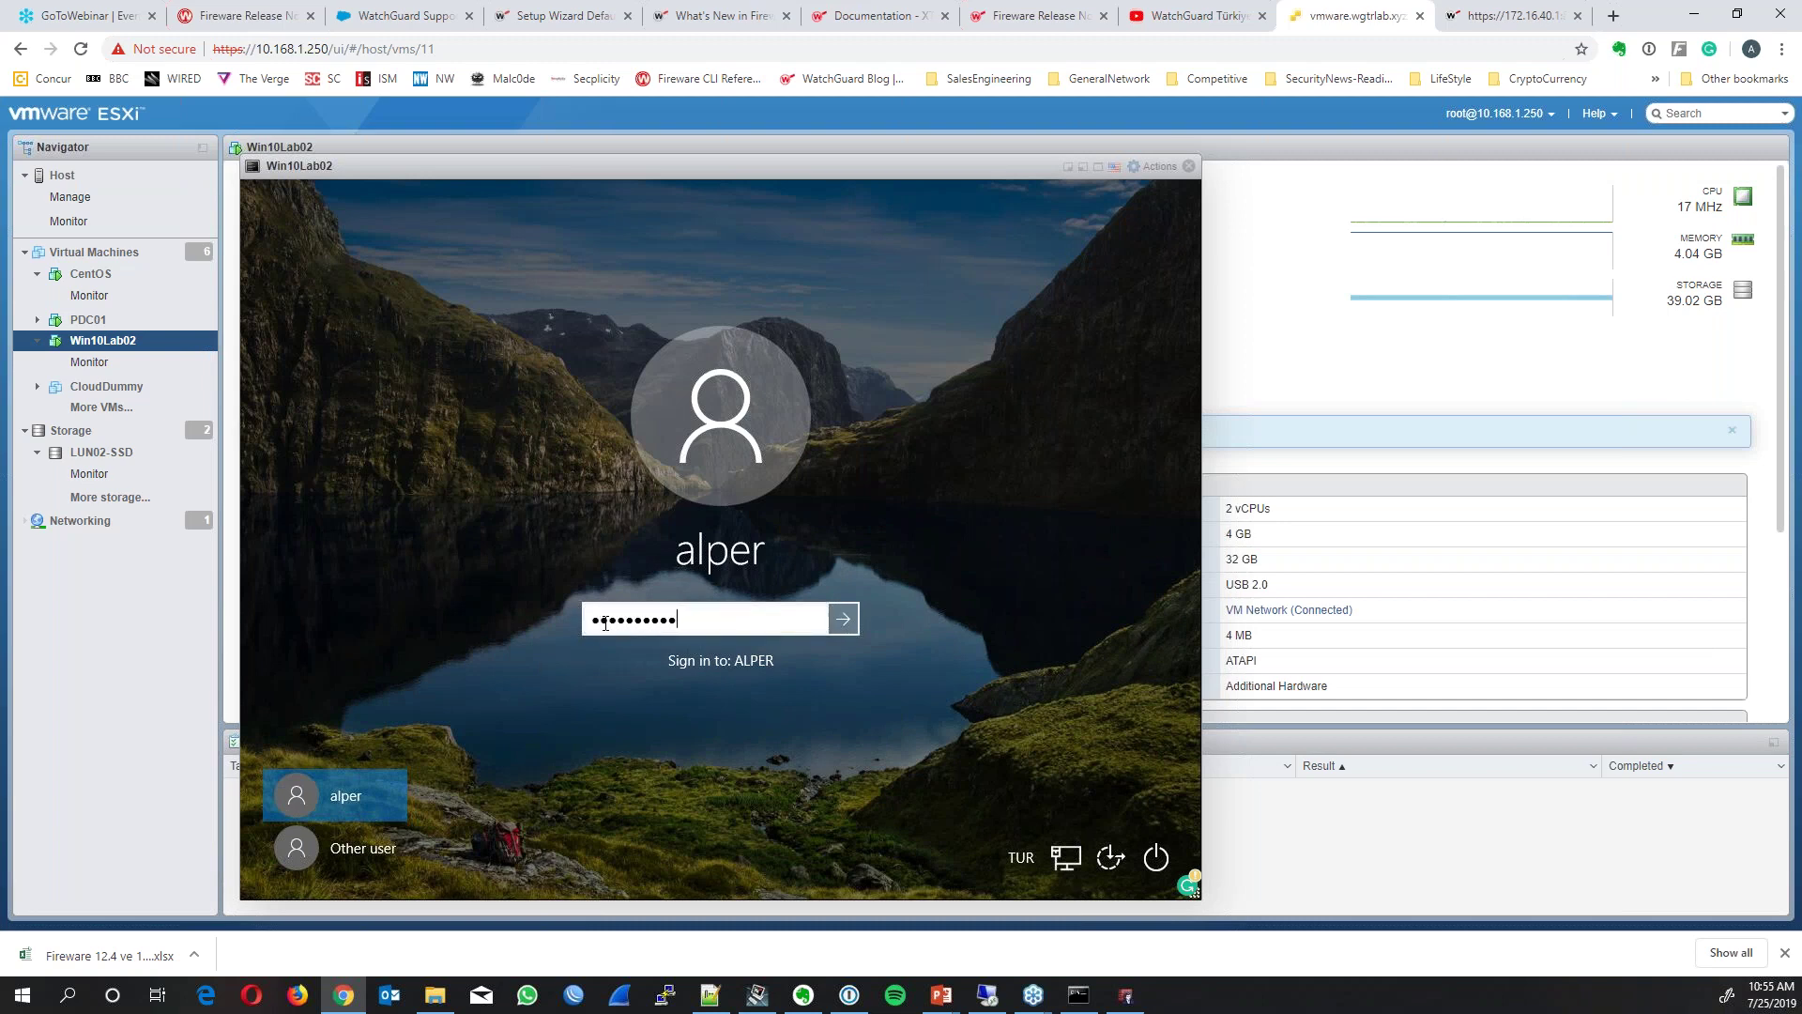
{"action": "key", "text": "Return"}
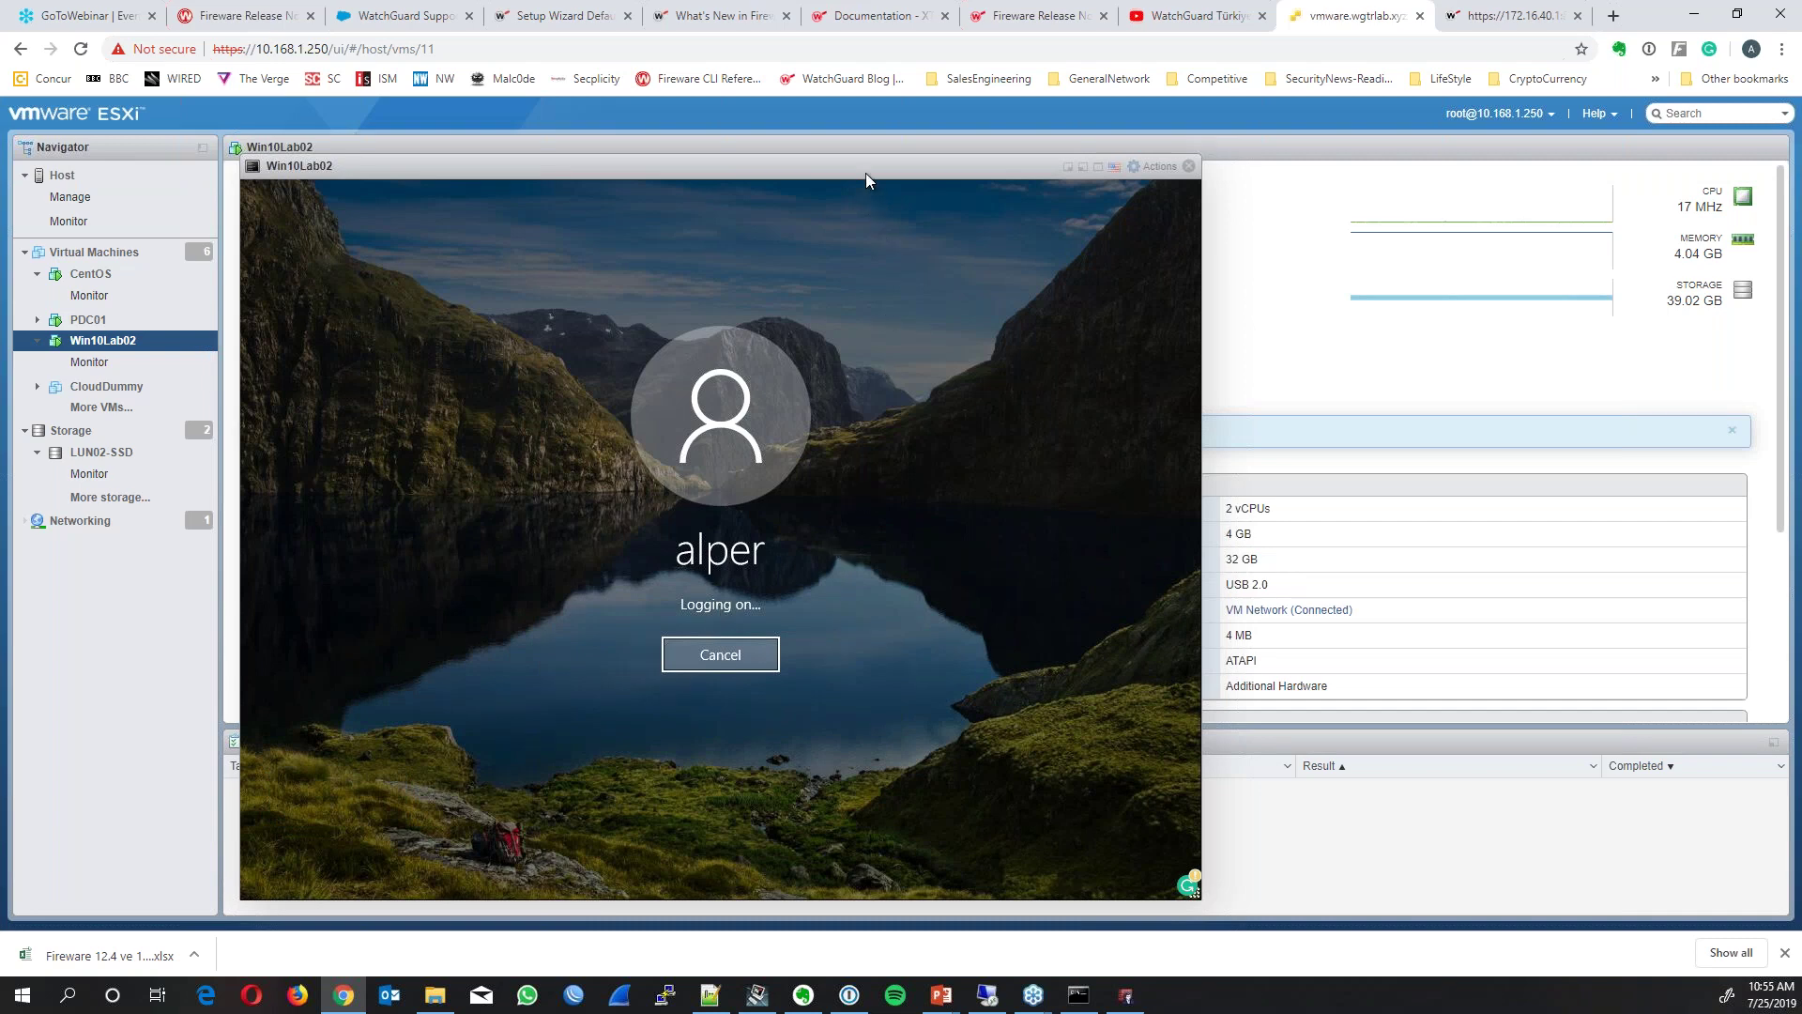
{"action": "left_click", "coordinate": [932, 517]}
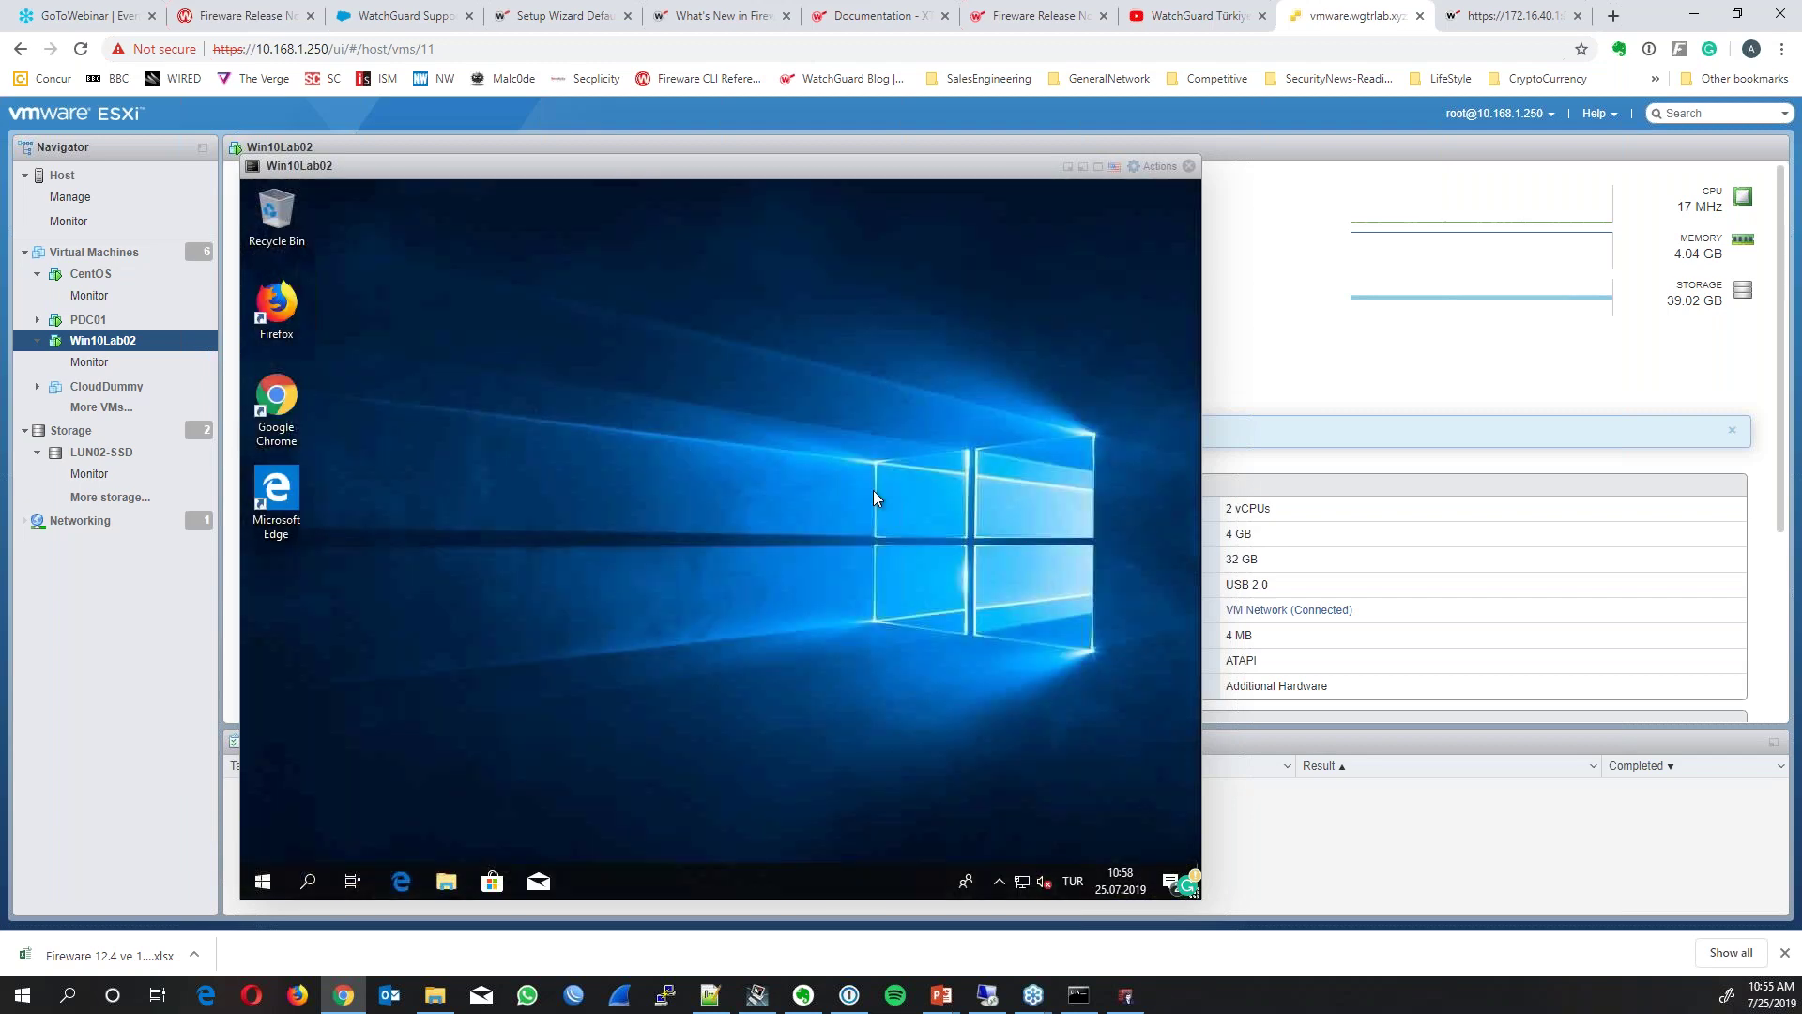
{"action": "left_click", "coordinate": [291, 429]}
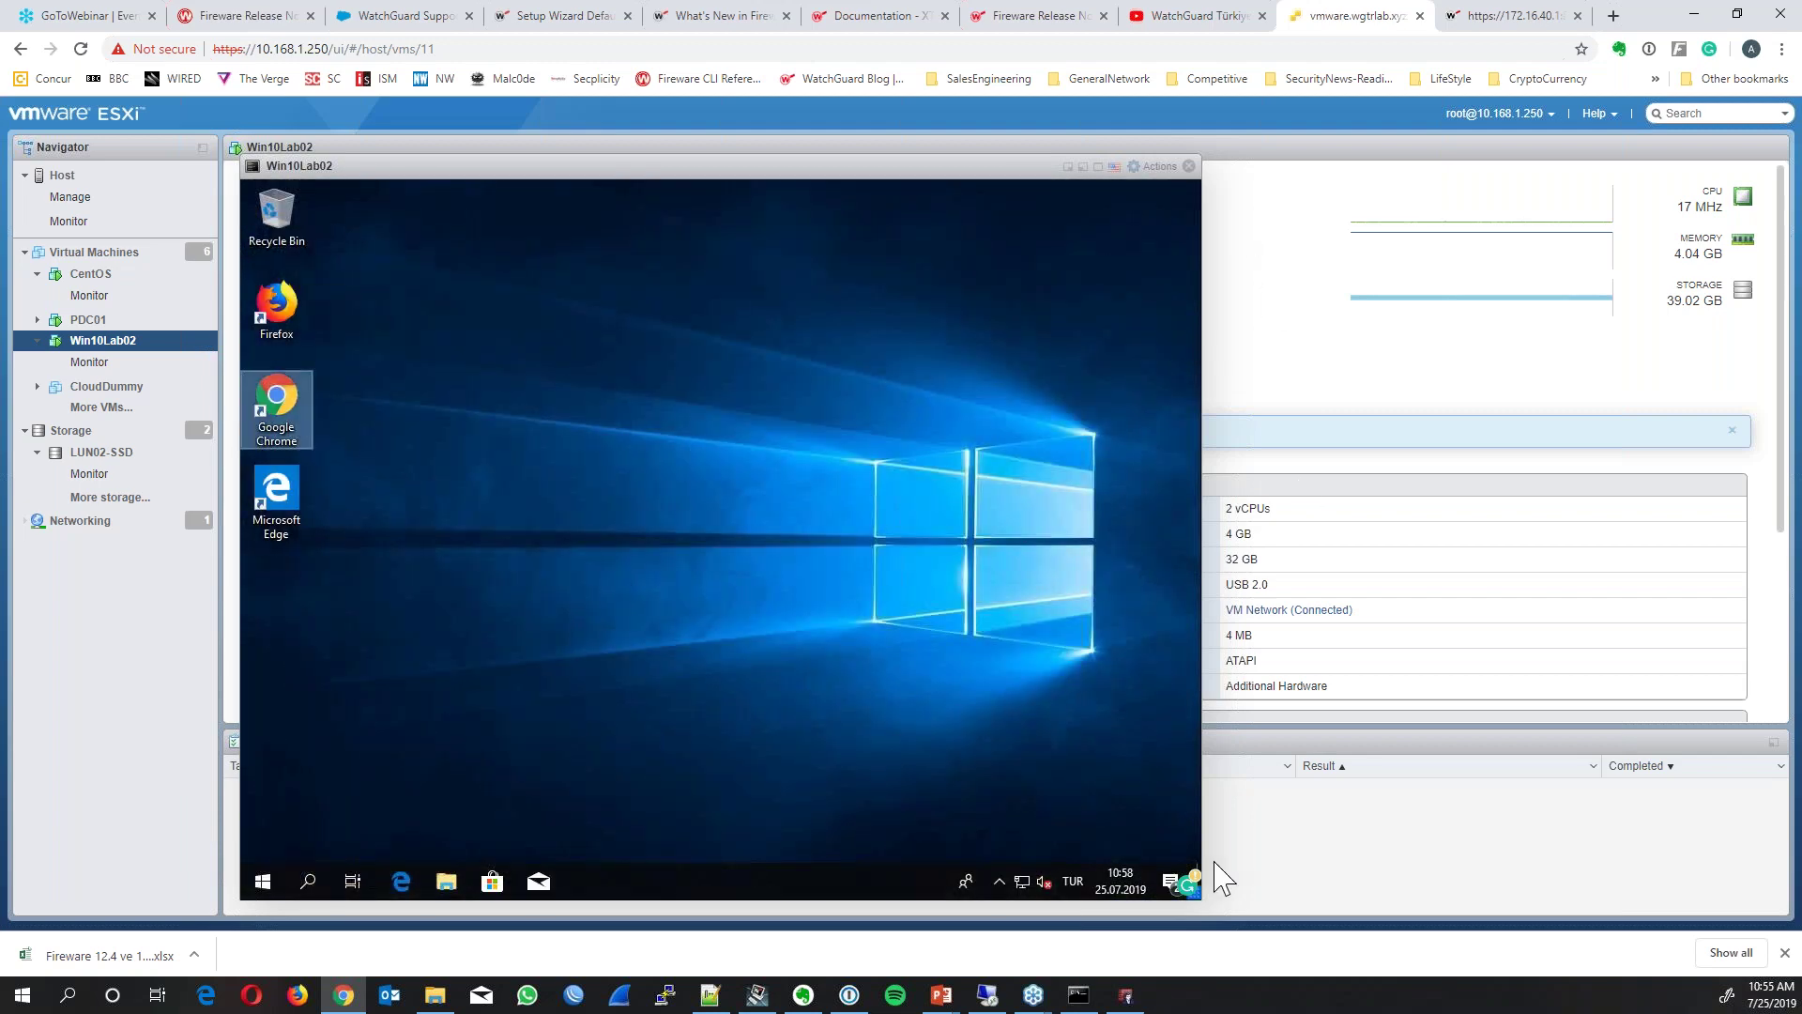
{"action": "left_click", "coordinate": [986, 995]}
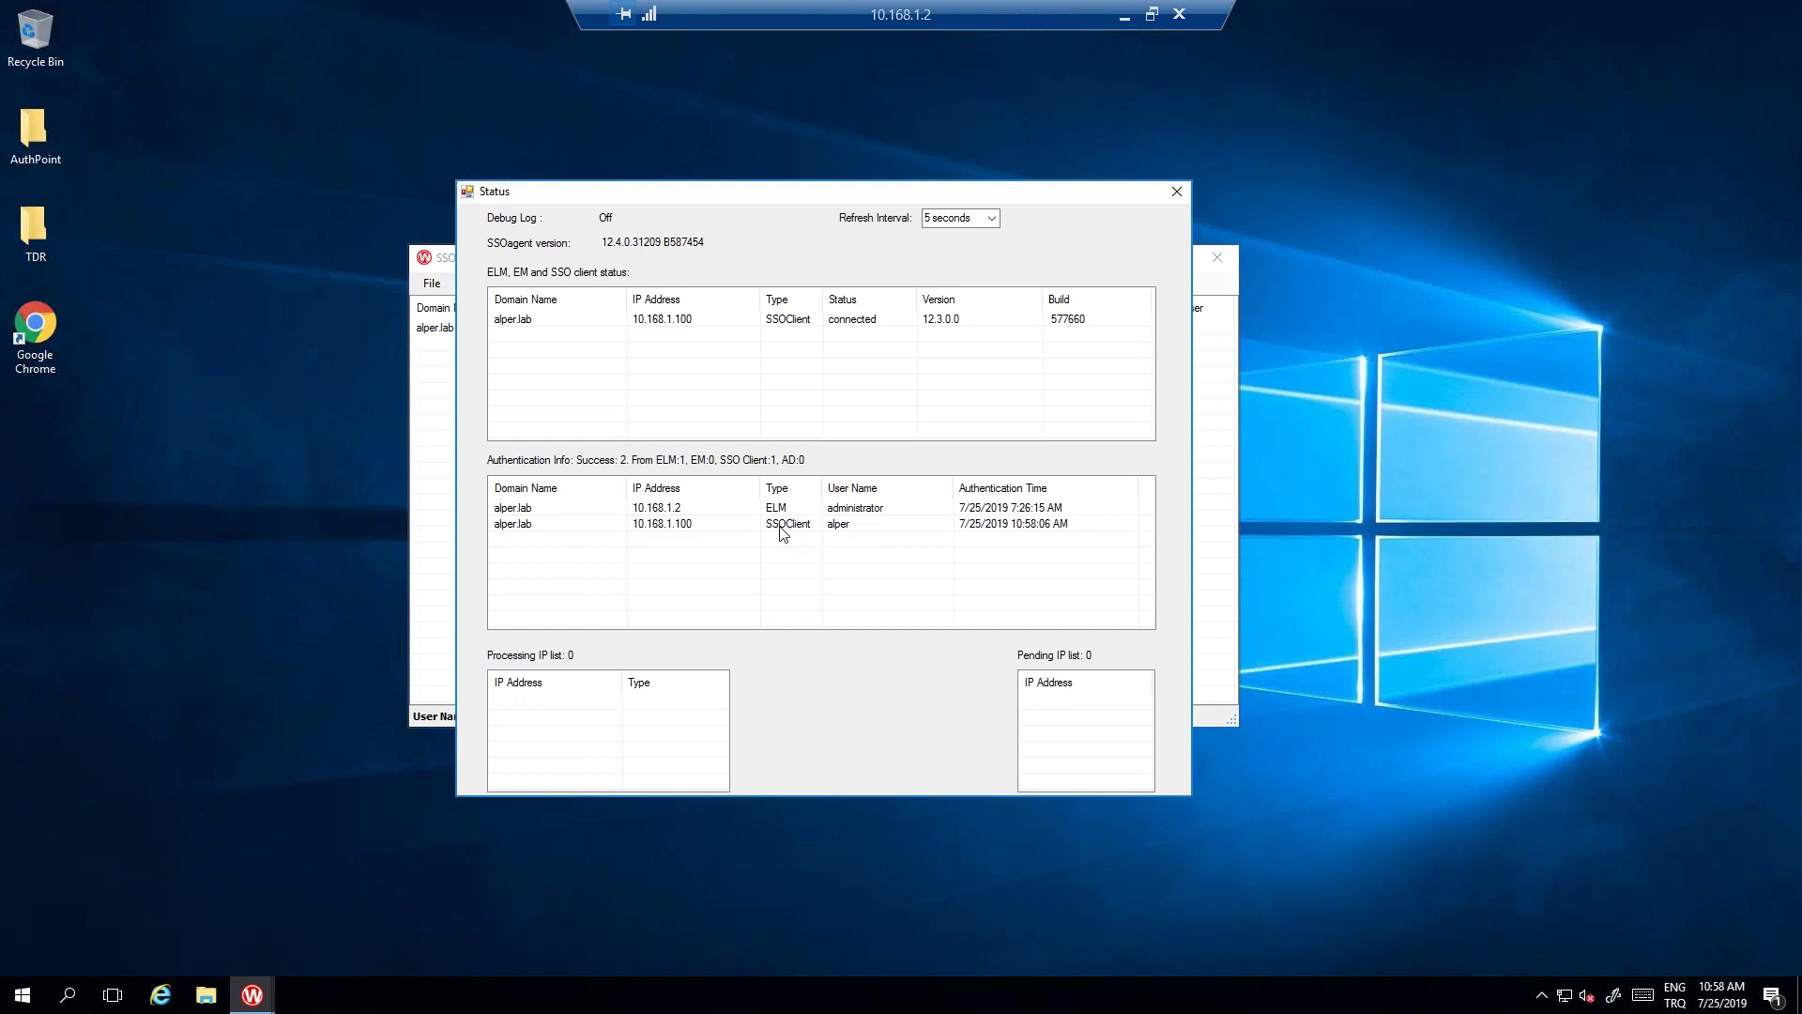
Launch Firebox System Manager from WatchGuard System Manager for the M270 Firebox at 172.16.40.1.
{"action": "left_click", "coordinate": [1121, 13]}
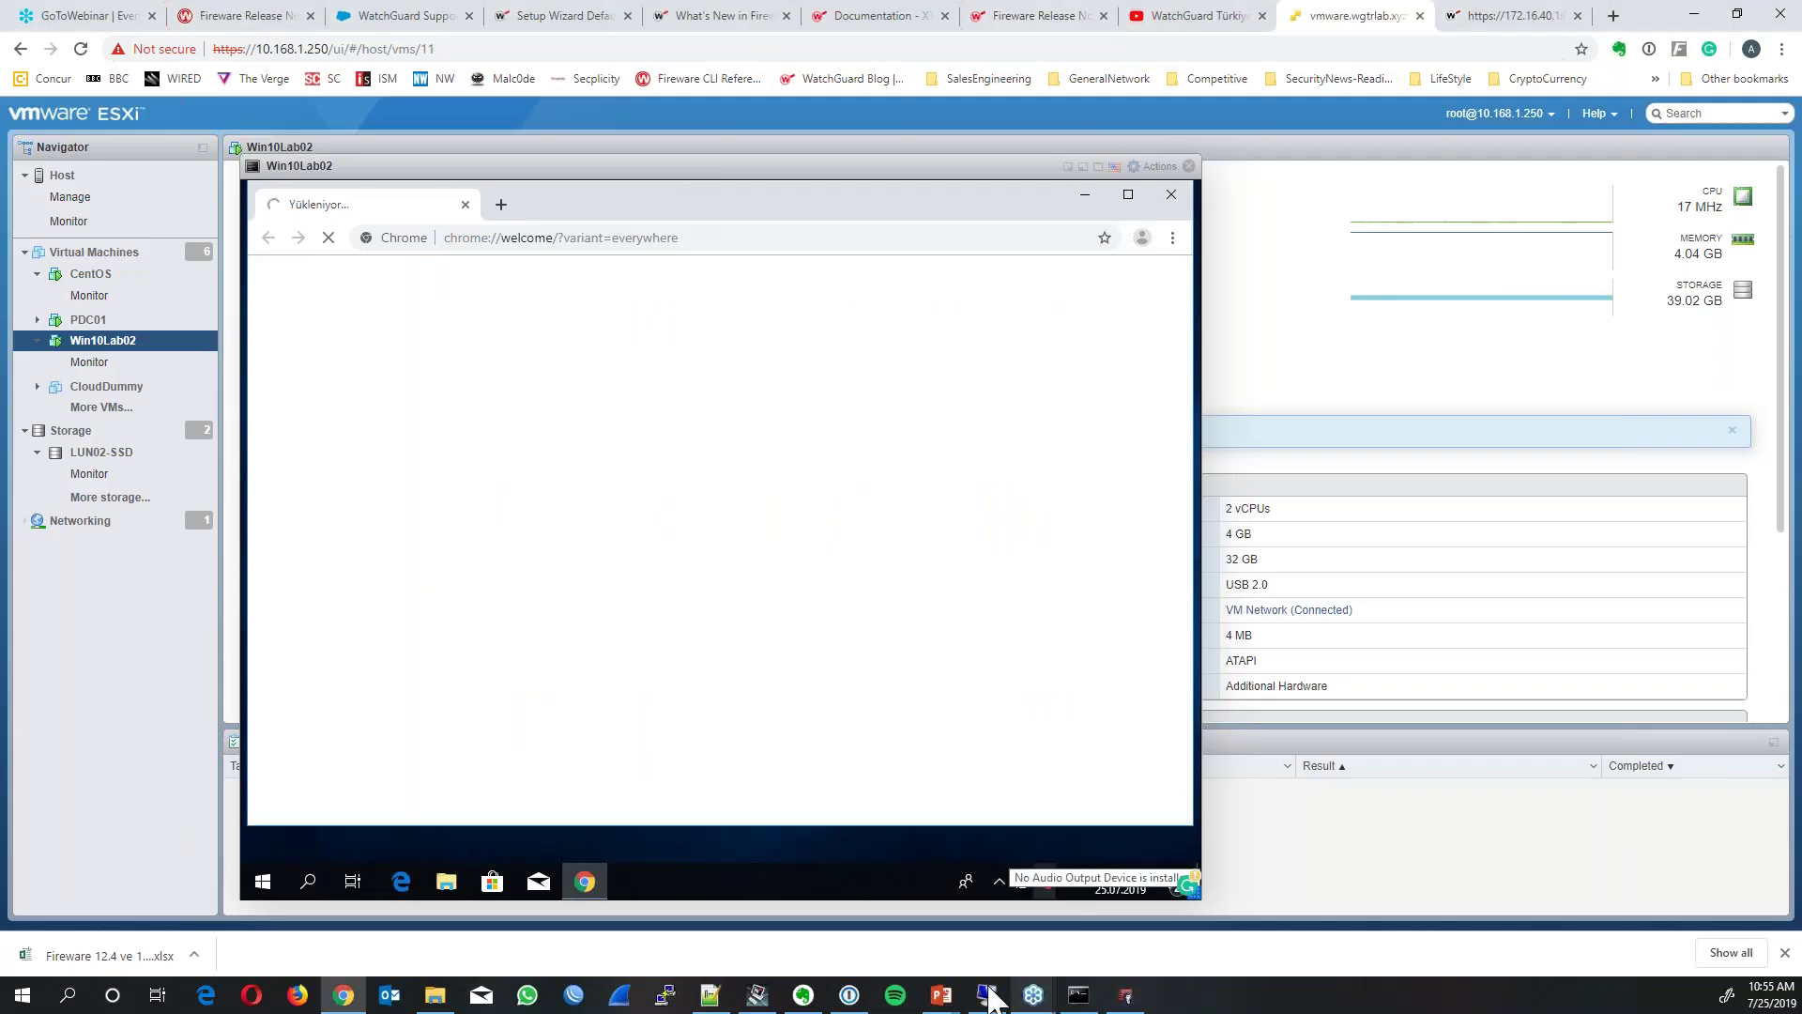
{"action": "left_click", "coordinate": [757, 996]}
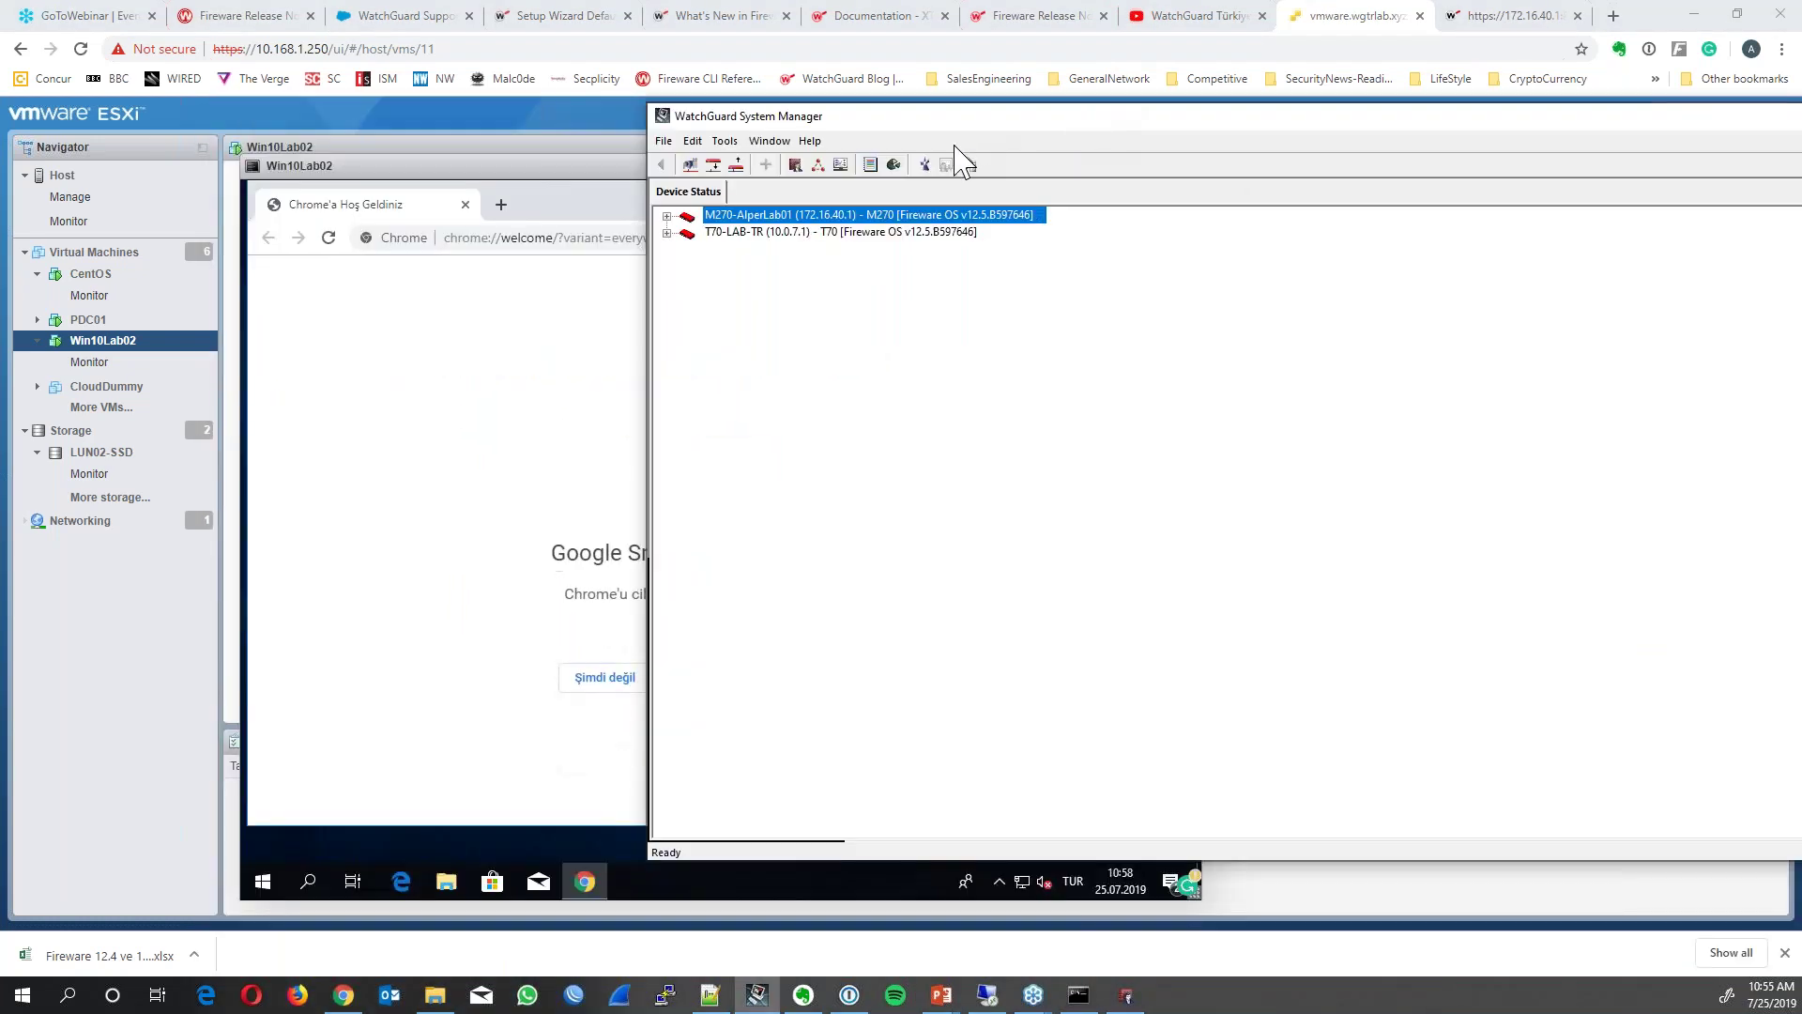
{"action": "left_click", "coordinate": [658, 173]}
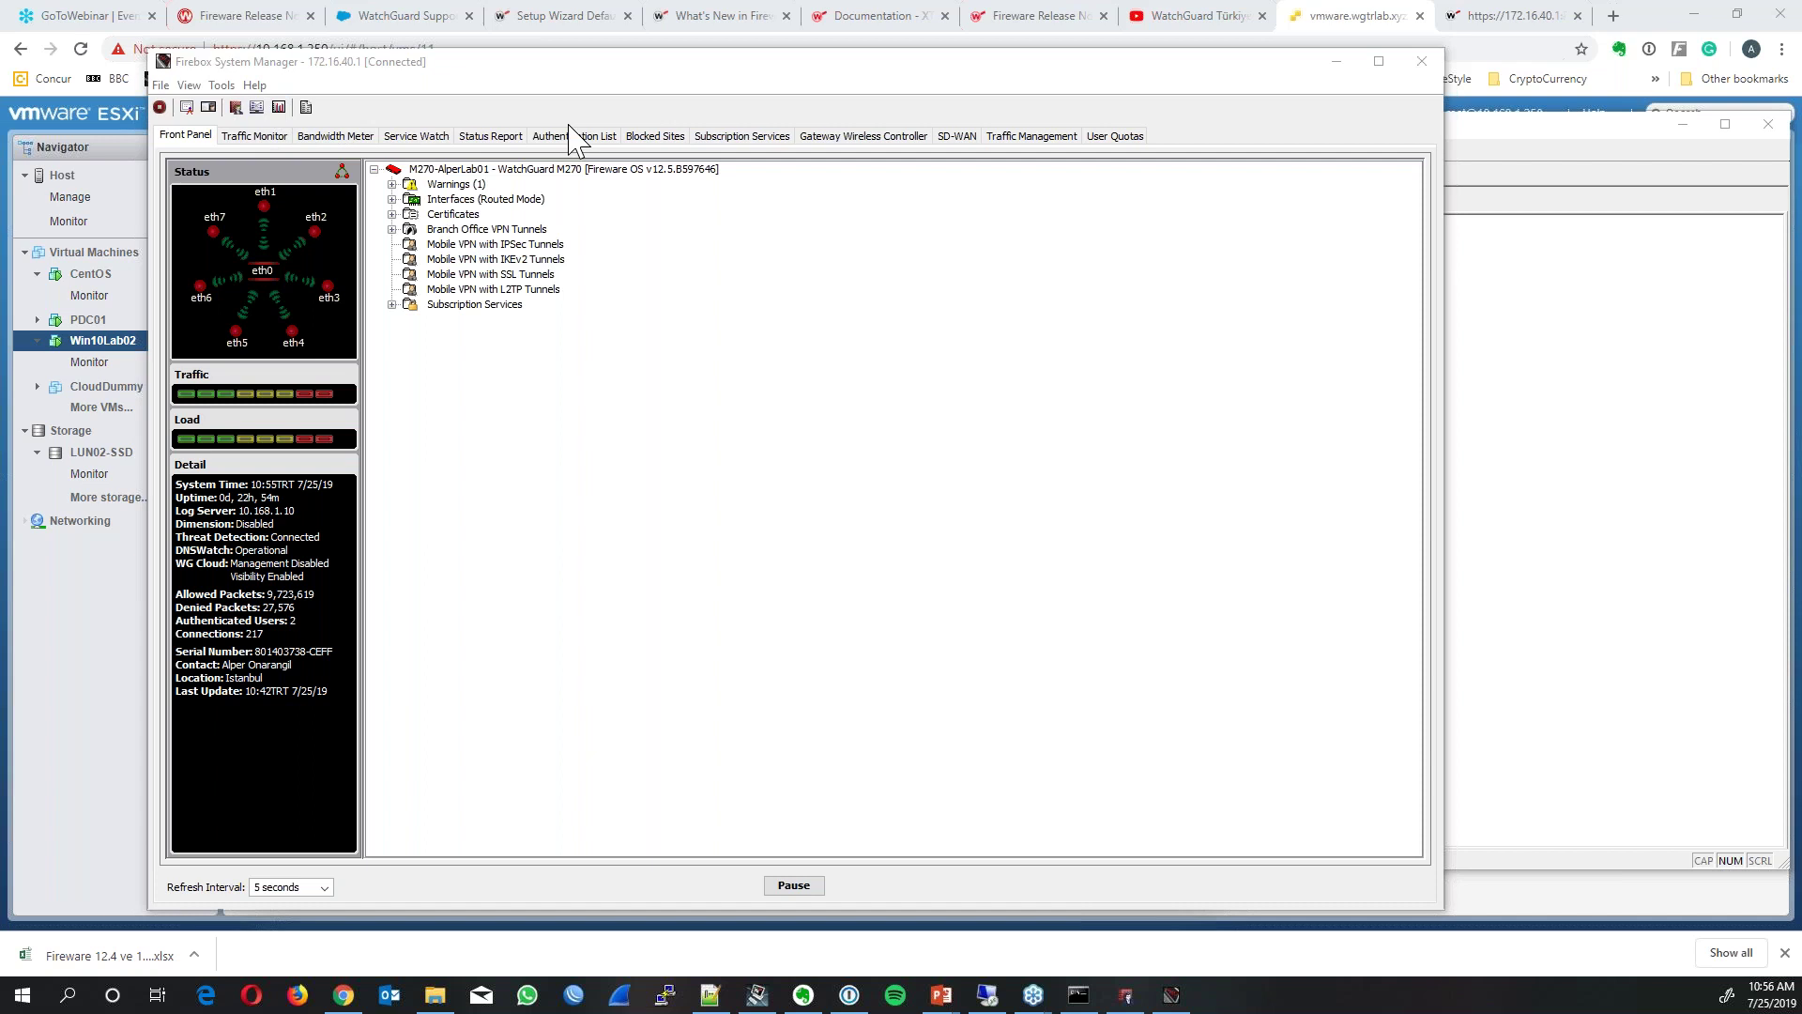
Show the Authentication List and highlight the two Single Sign-On firewall user entries.
{"action": "left_click", "coordinate": [600, 137]}
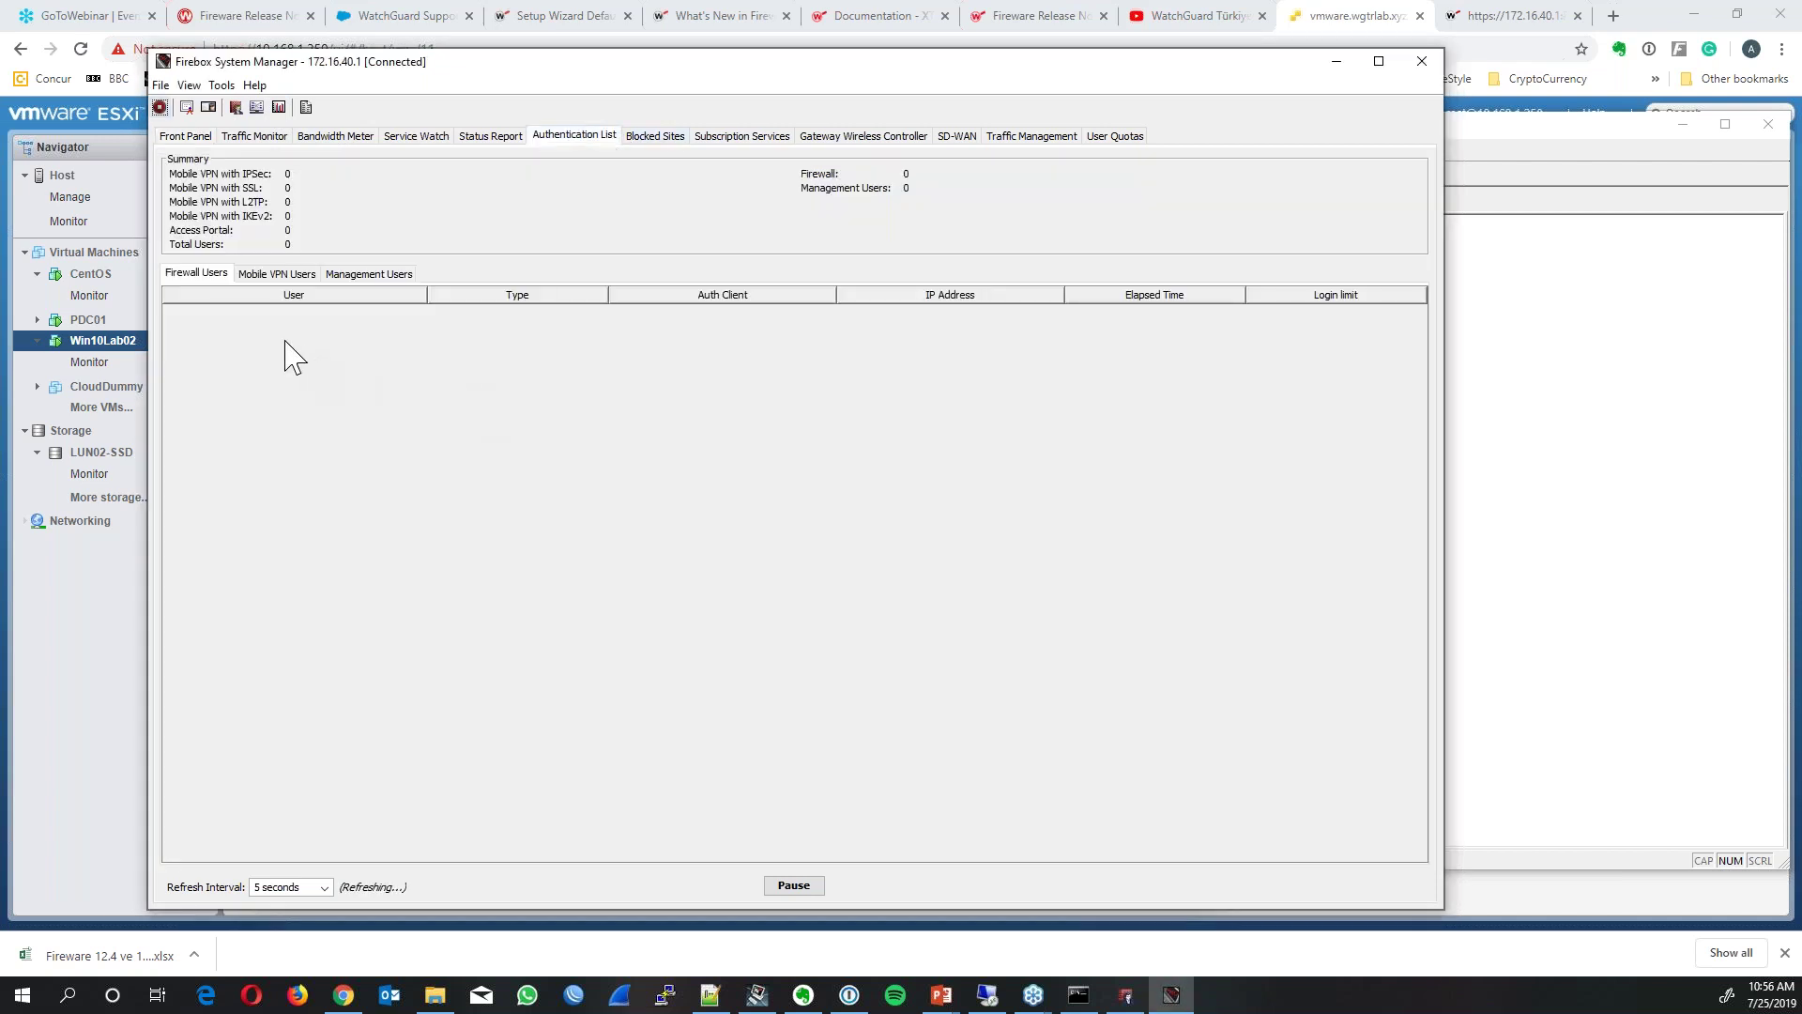
{"action": "left_click_drag", "start_coordinate": [258, 326], "coordinate": [251, 314]}
{"action": "left_click", "coordinate": [251, 325]}
{"action": "left_click", "coordinate": [640, 311]}
{"action": "left_click", "coordinate": [647, 326]}
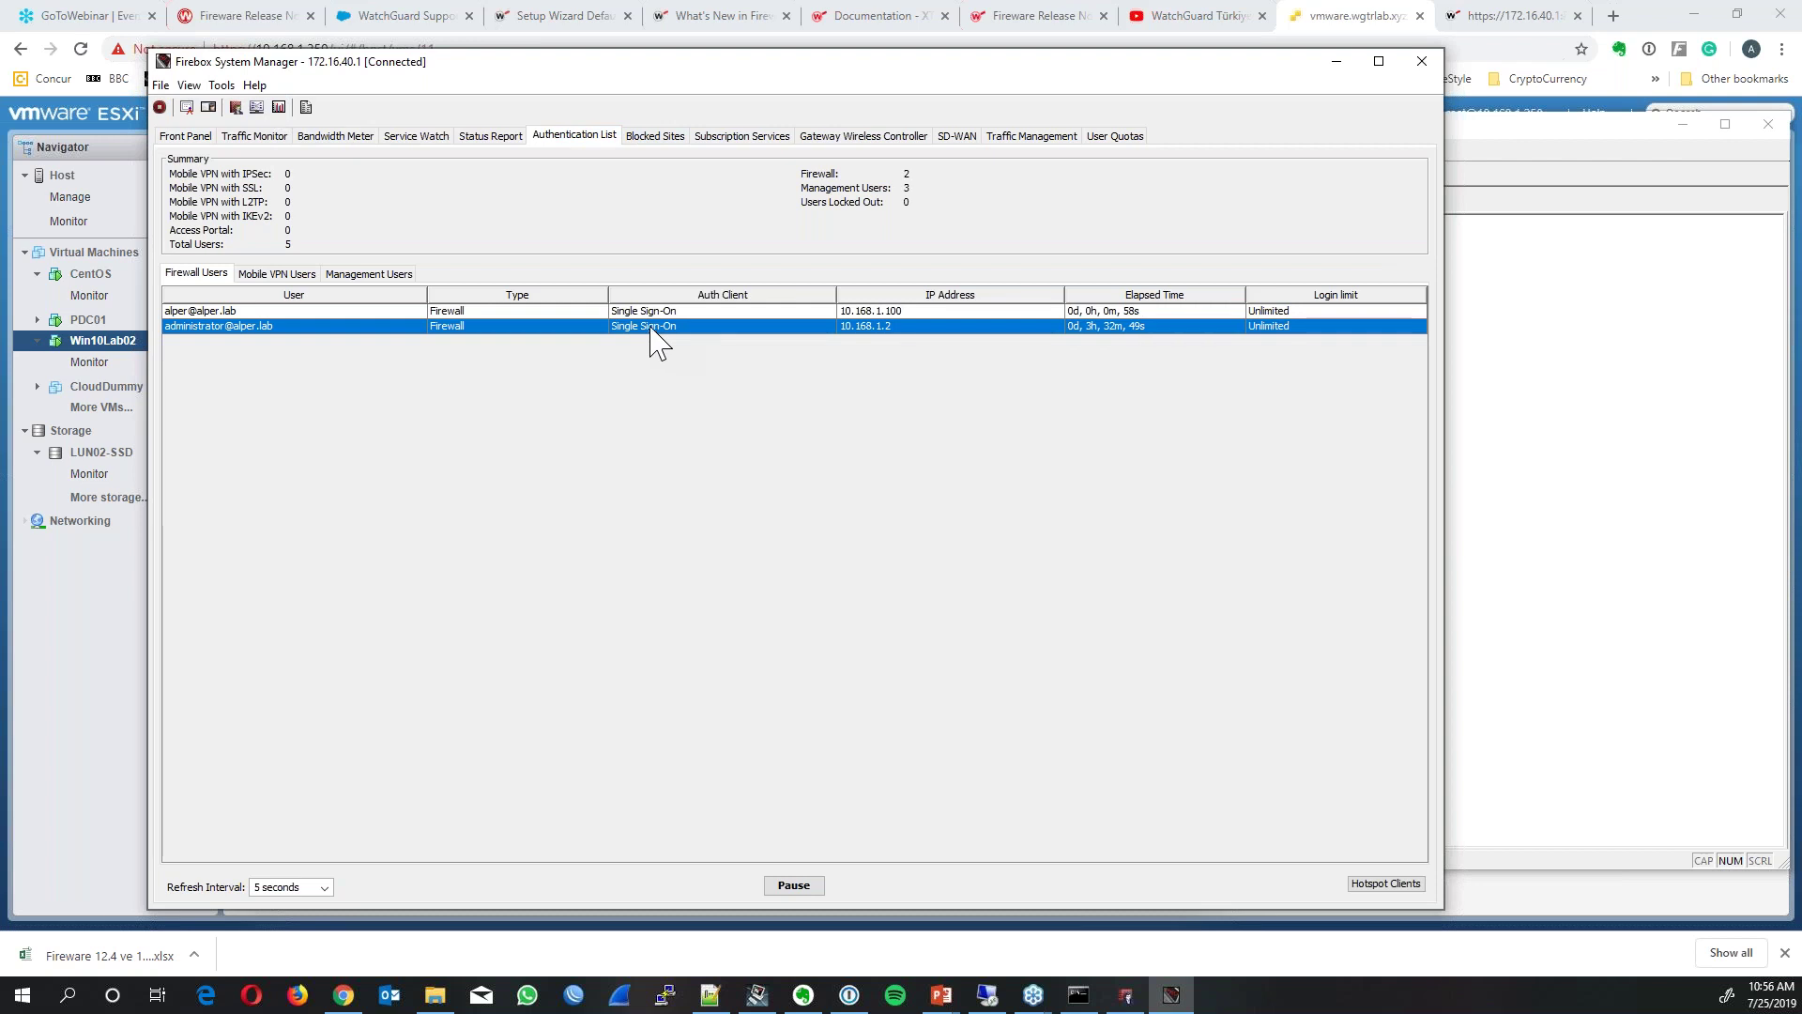
{"action": "key", "text": "Tab"}
Compare against the remote SSO Agent Status window, then minimise everything to the desktop.
{"action": "left_click", "coordinate": [988, 995]}
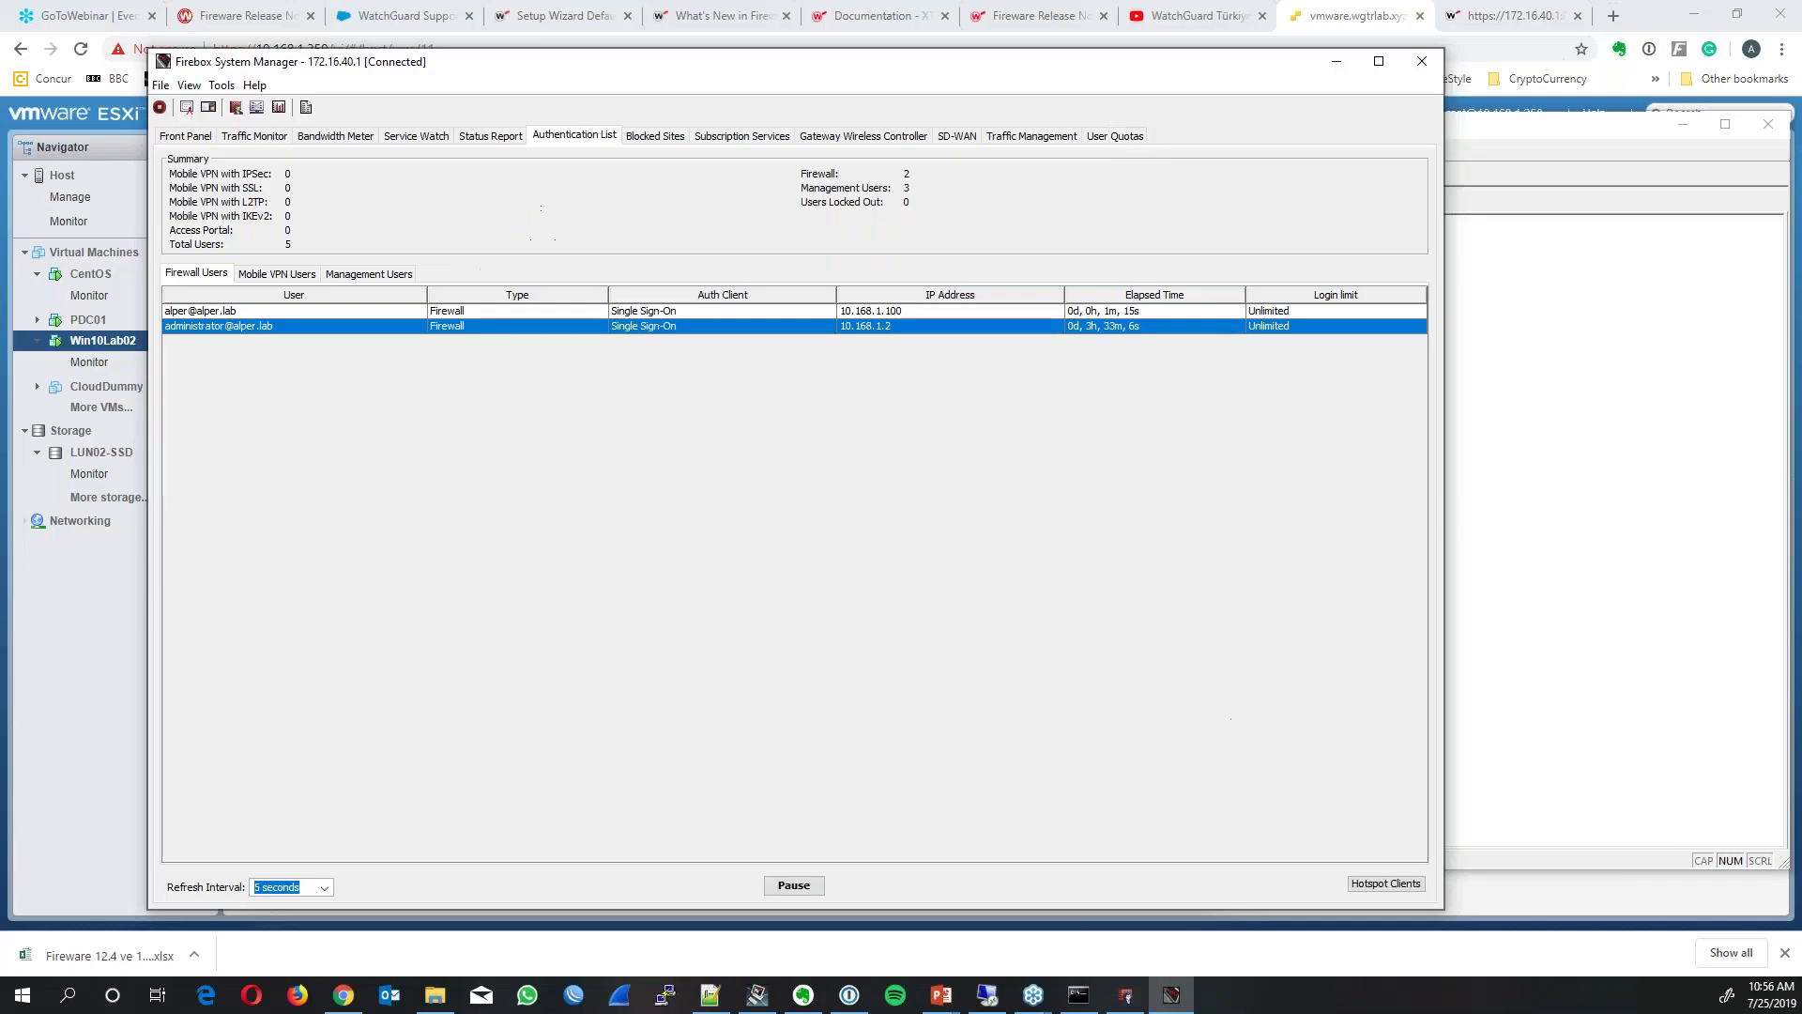
{"action": "left_click", "coordinate": [1124, 15]}
{"action": "key", "text": "super+d"}
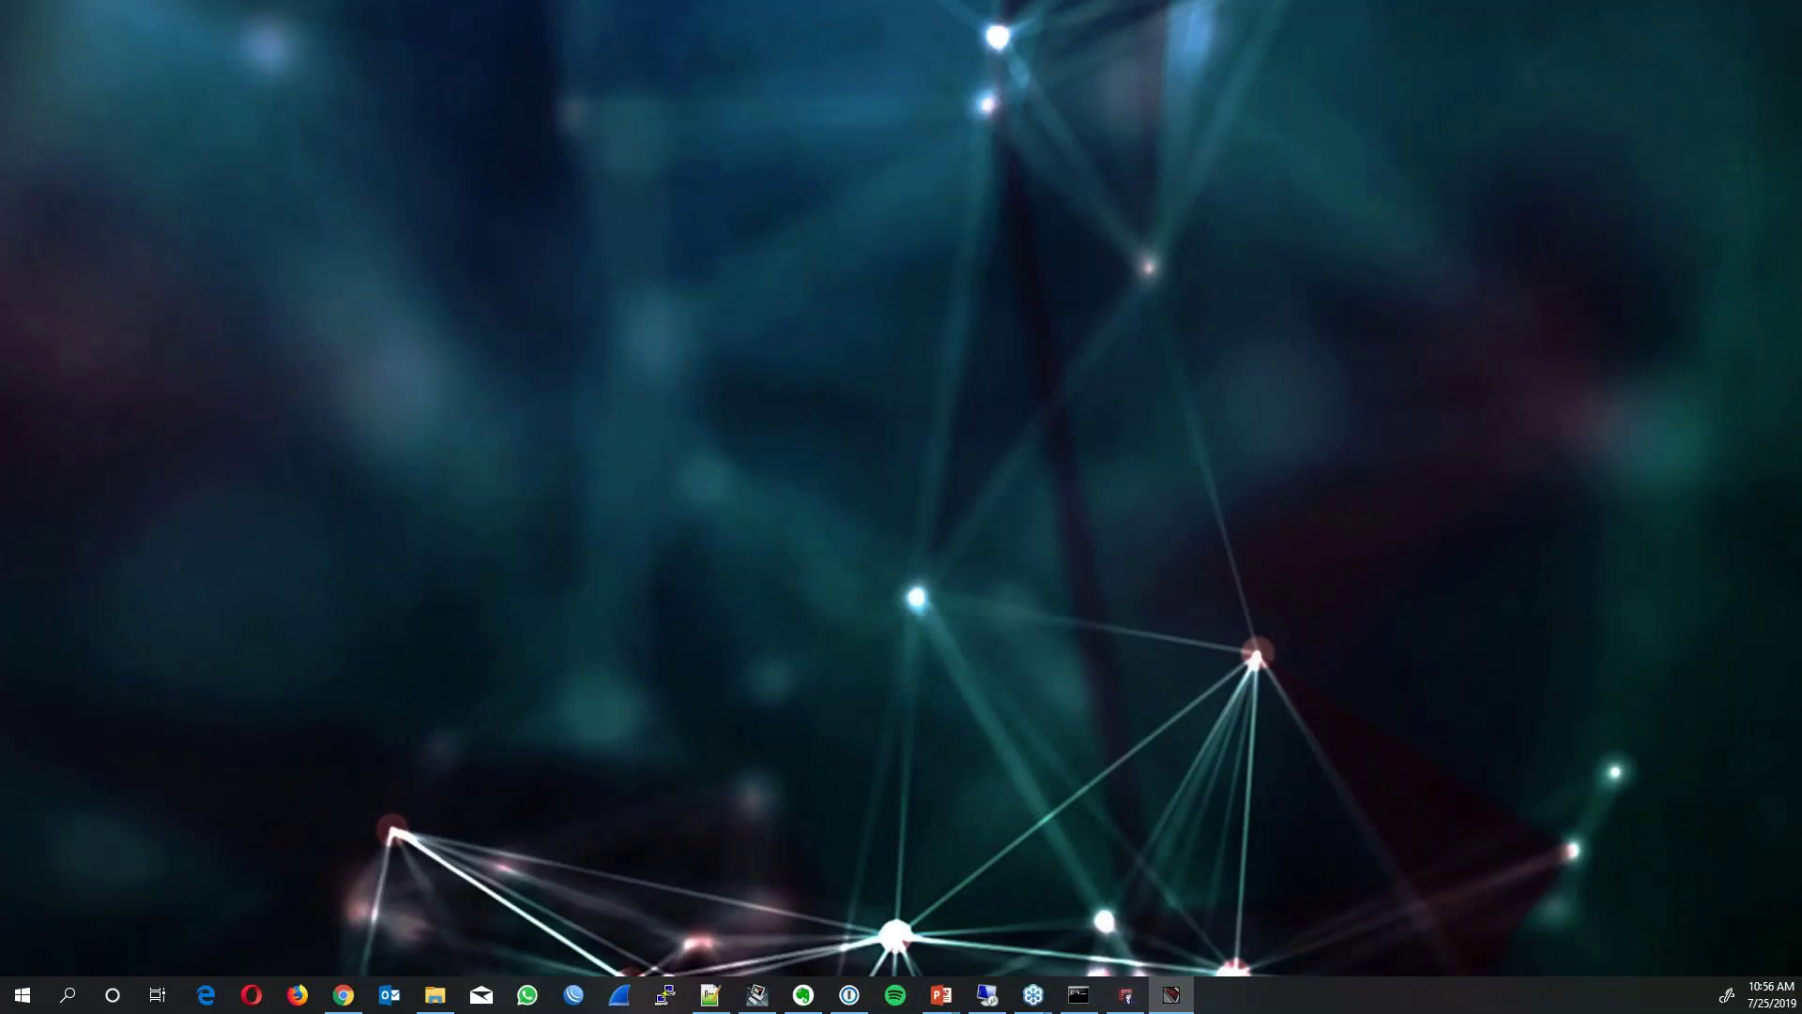
Restore the PowerPoint slideshow and advance to slide 83 on SSO Agent Debug Tool connection information.
{"action": "key", "text": "super+d"}
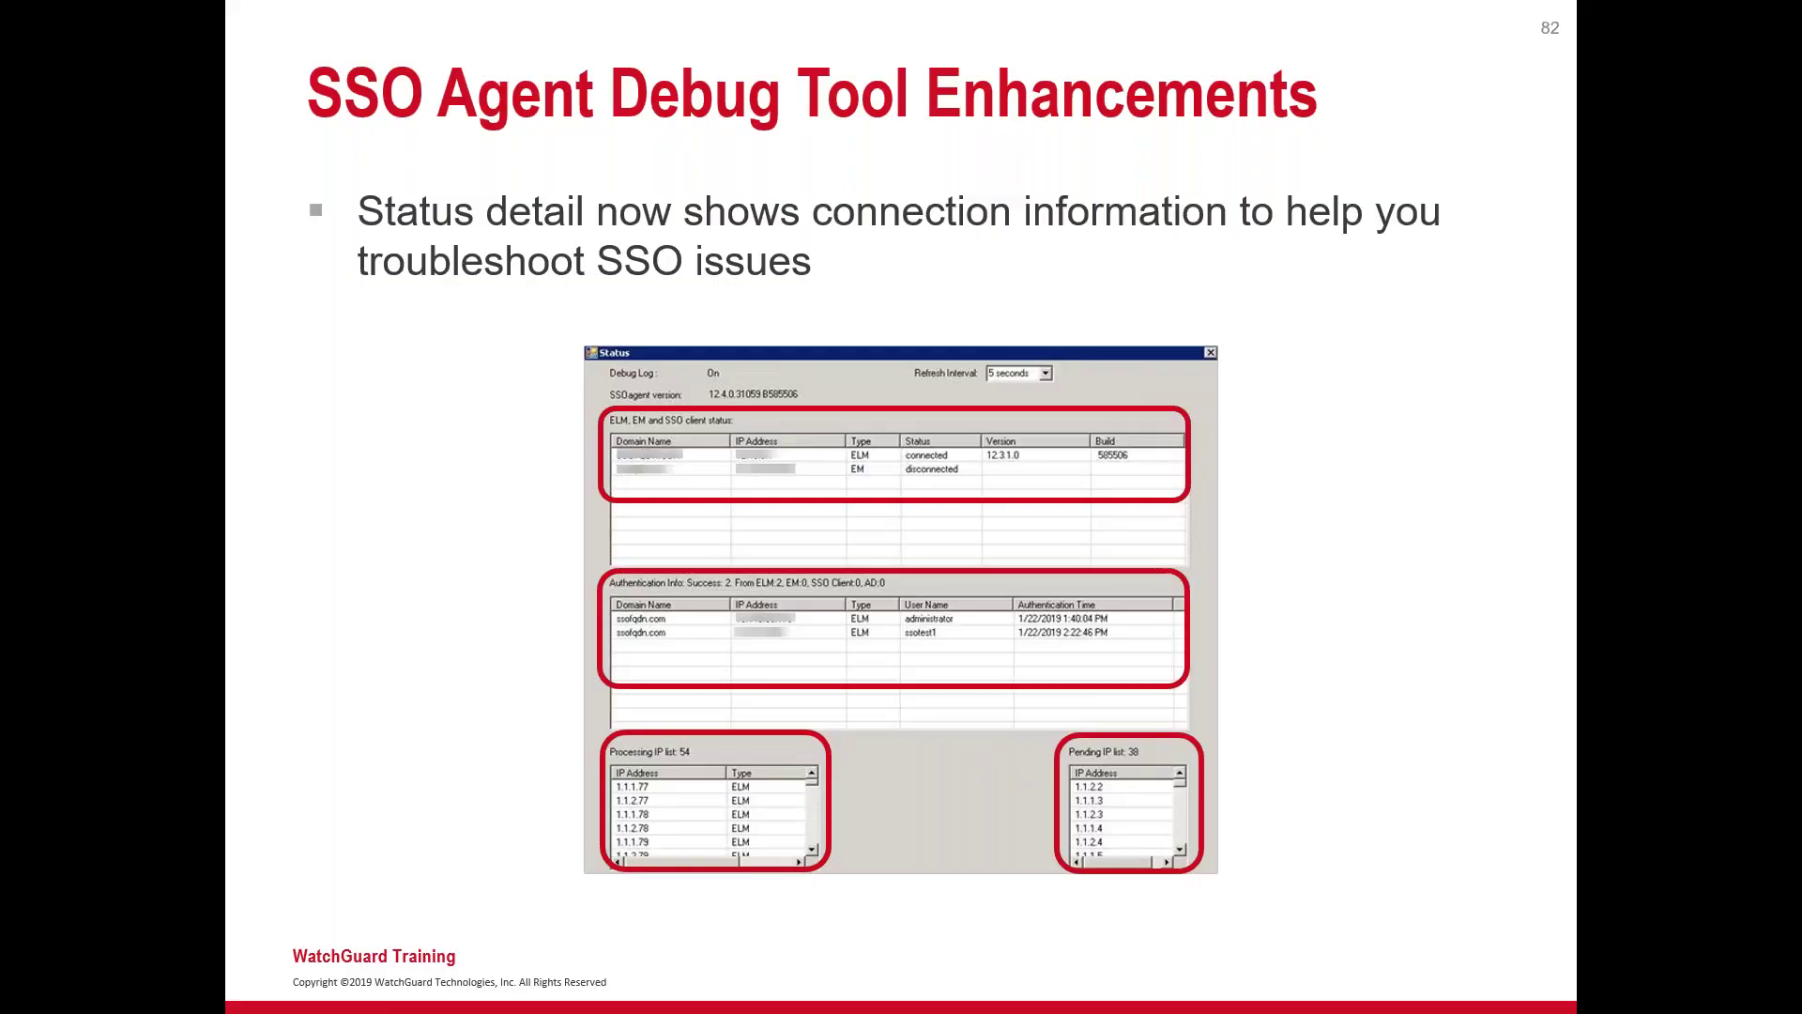
{"action": "left_click", "coordinate": [842, 507]}
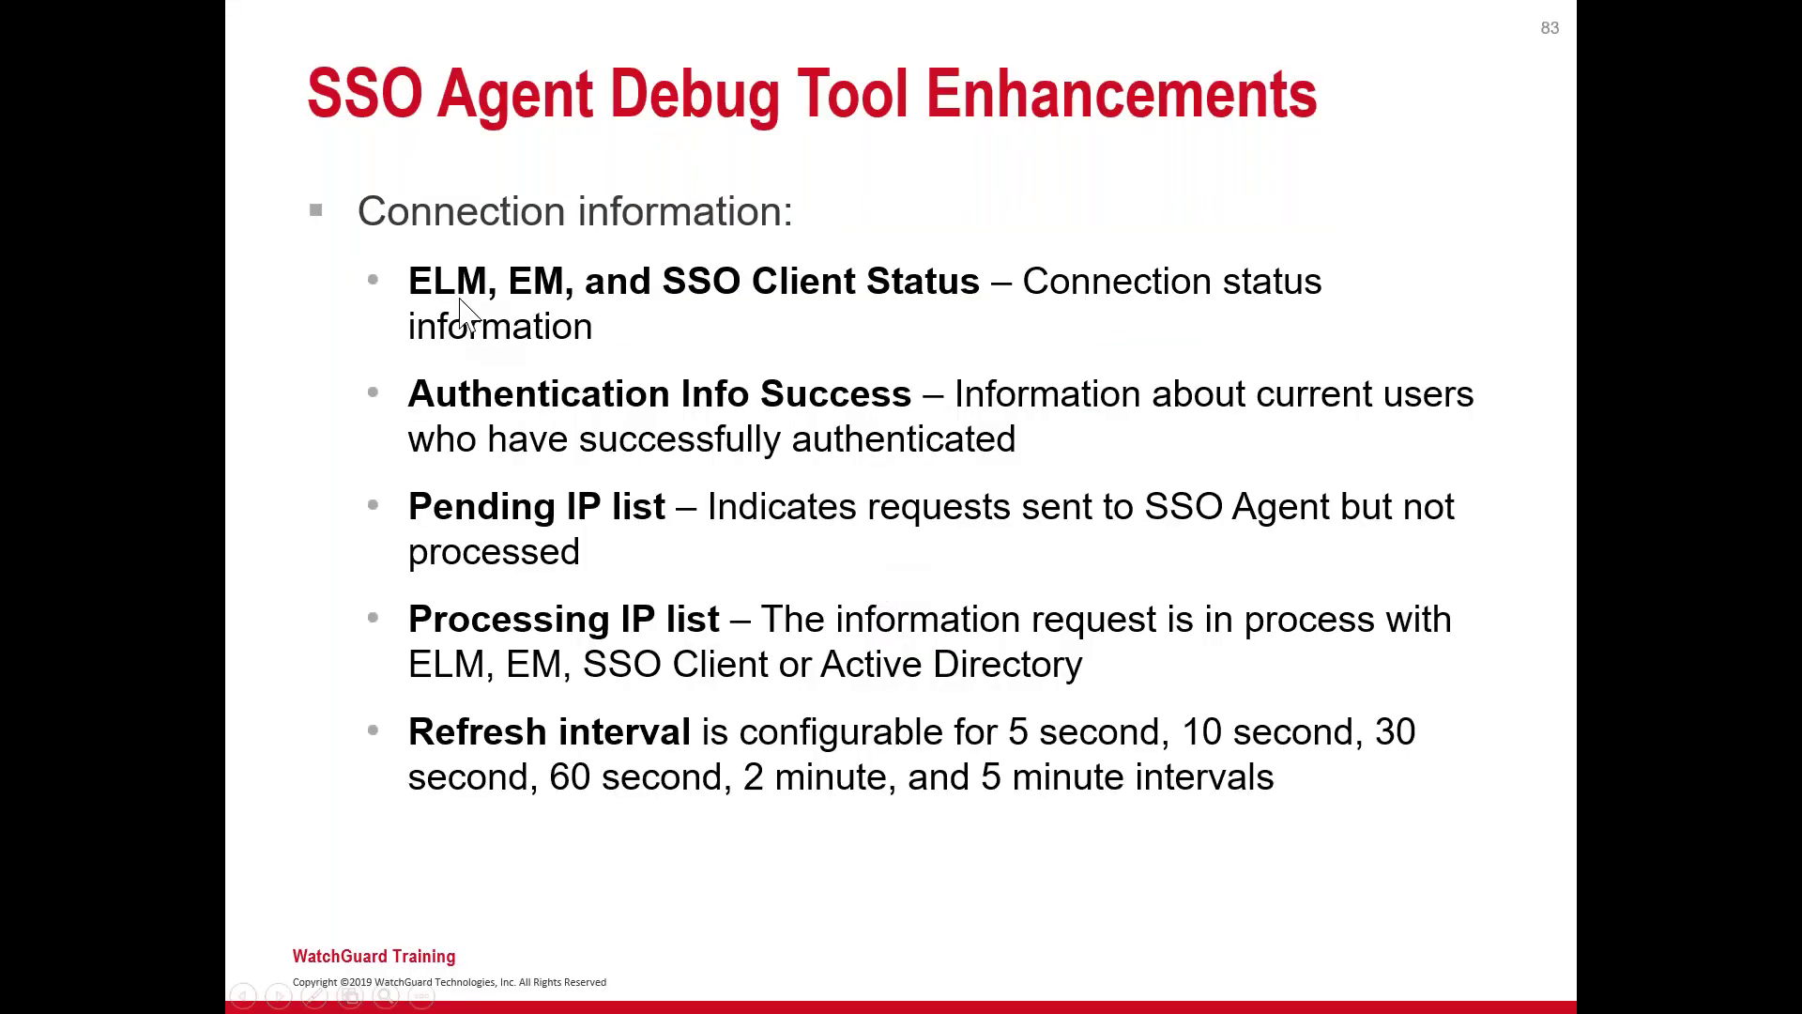
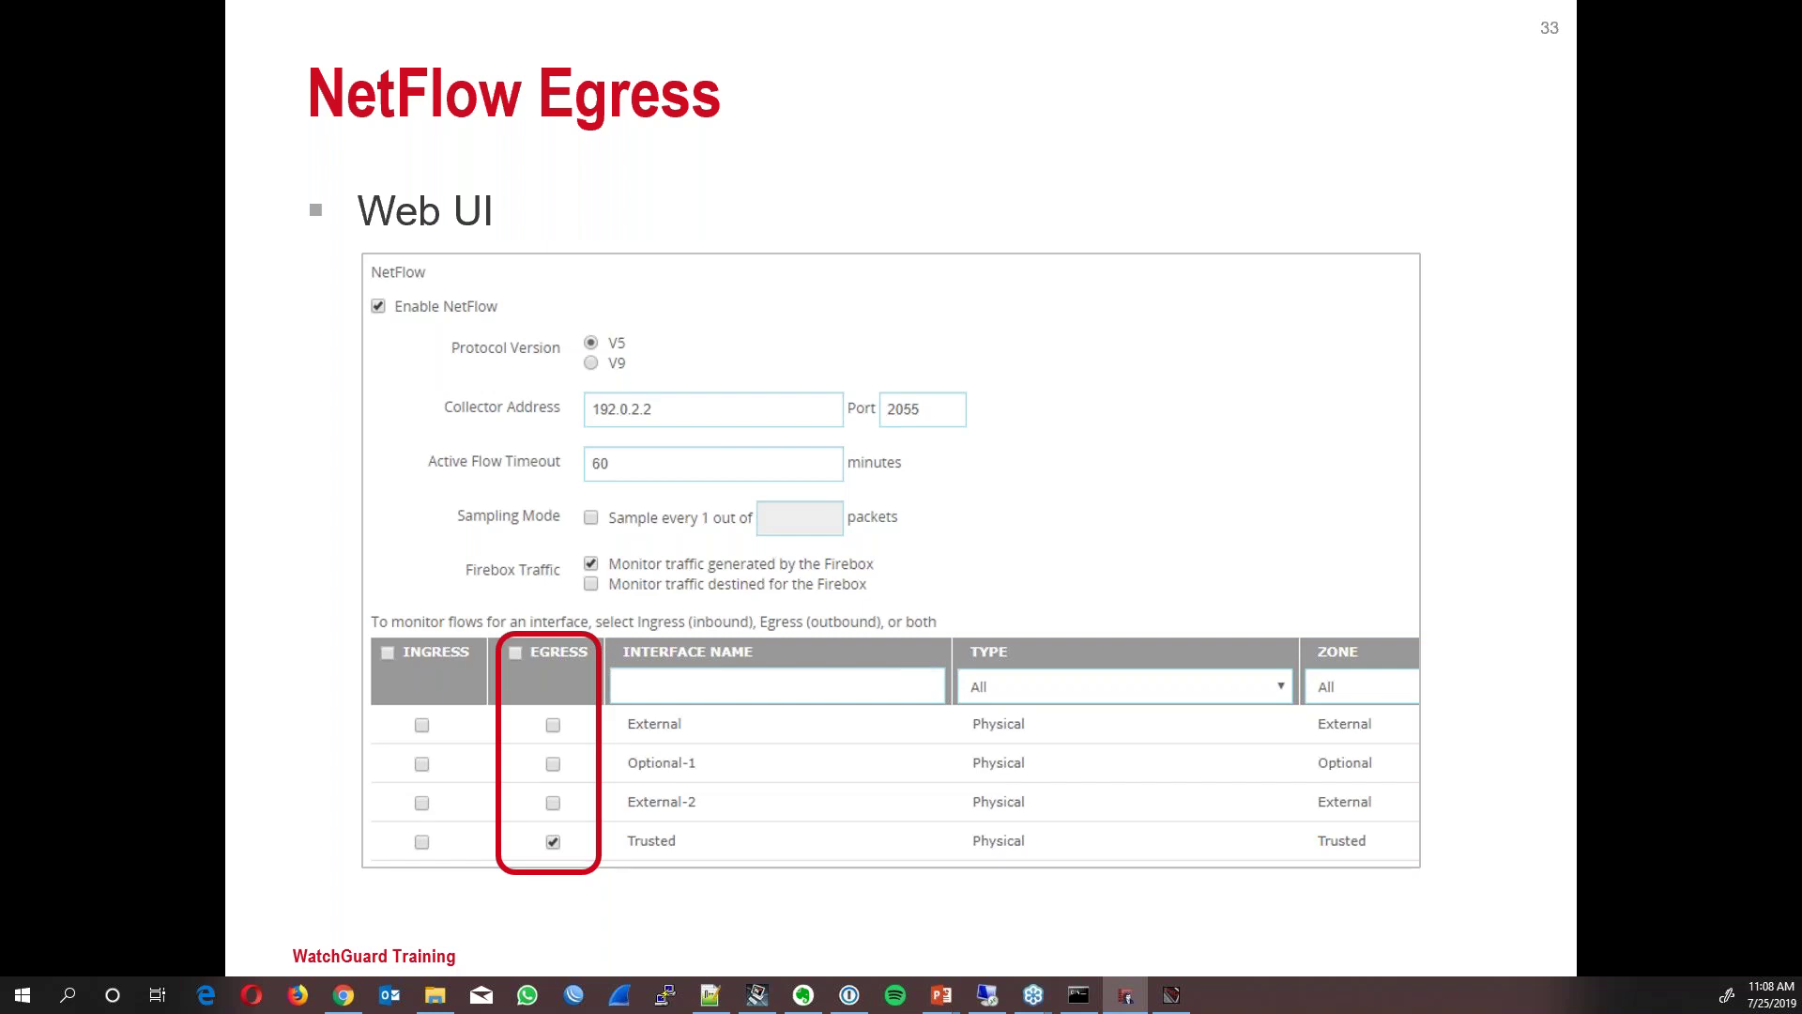
Advance past the NetFlow, Firebox Traffic and duplicate data slides to the WebBlocker Override Enhancements title.
{"action": "left_click", "coordinate": [1040, 330]}
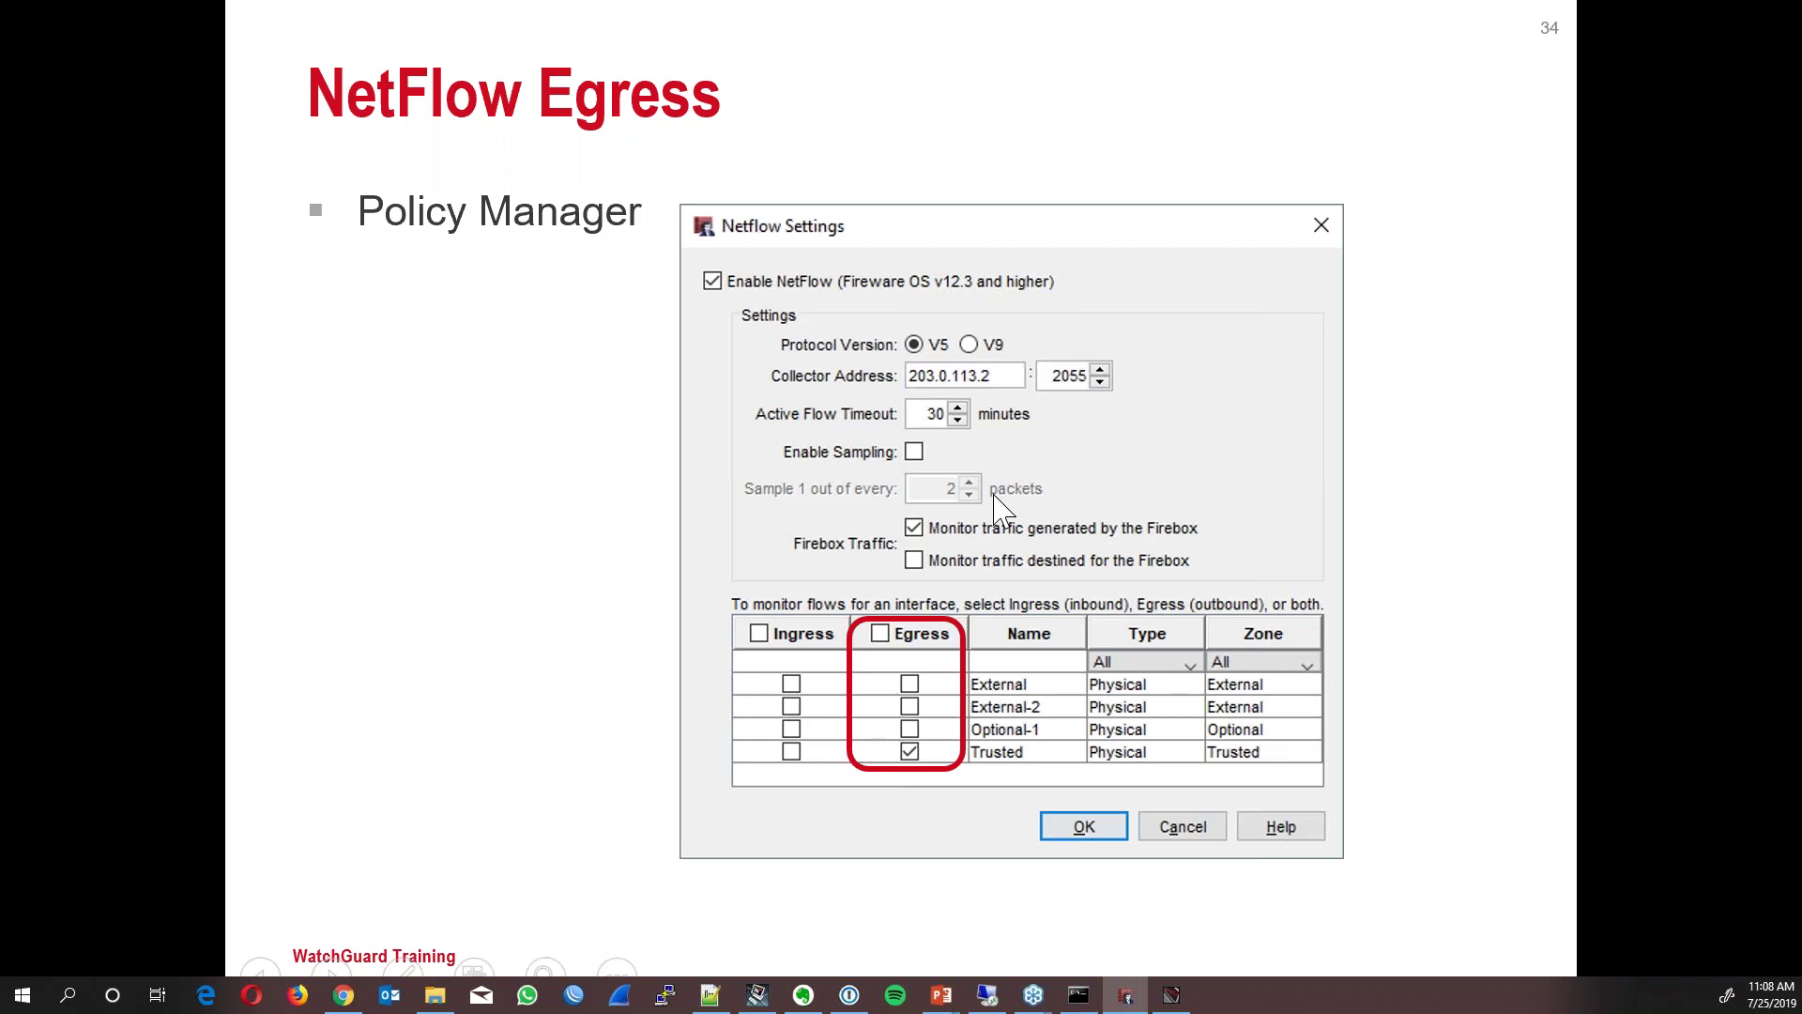
{"action": "key", "text": "Right"}
{"action": "key", "text": "Right"}
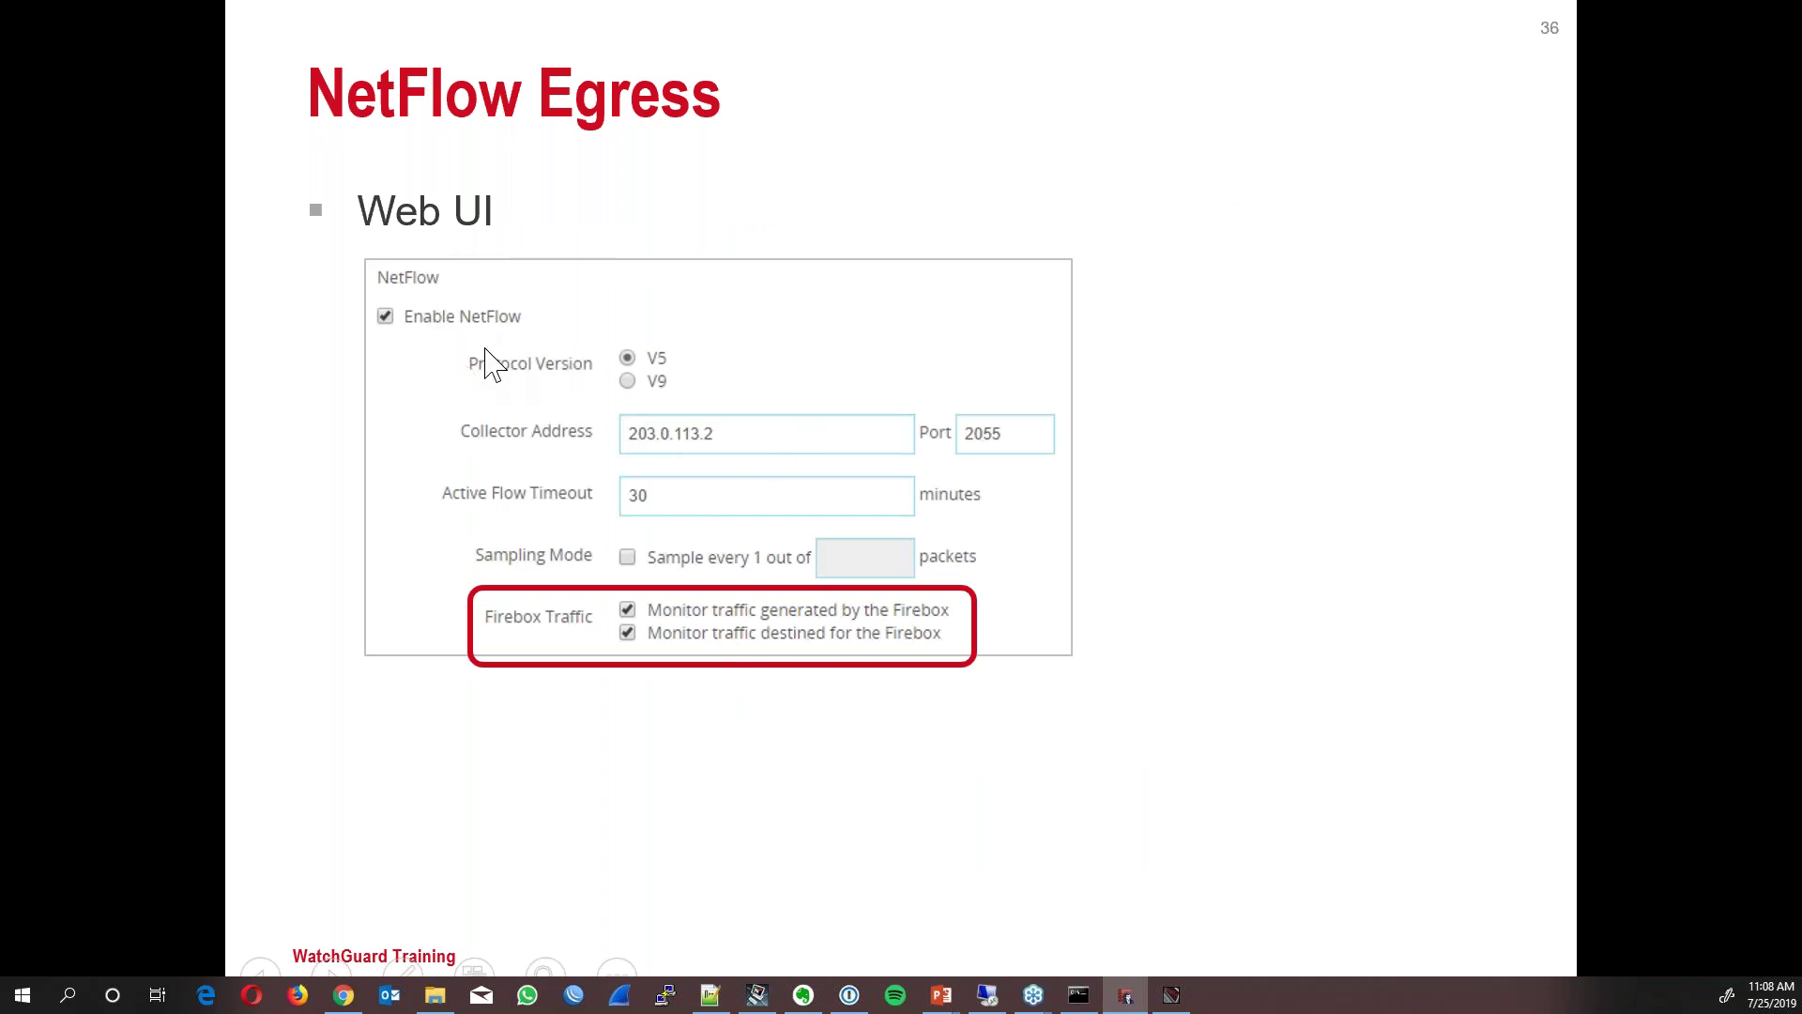
{"action": "left_click", "coordinate": [626, 608]}
{"action": "left_click", "coordinate": [1053, 523]}
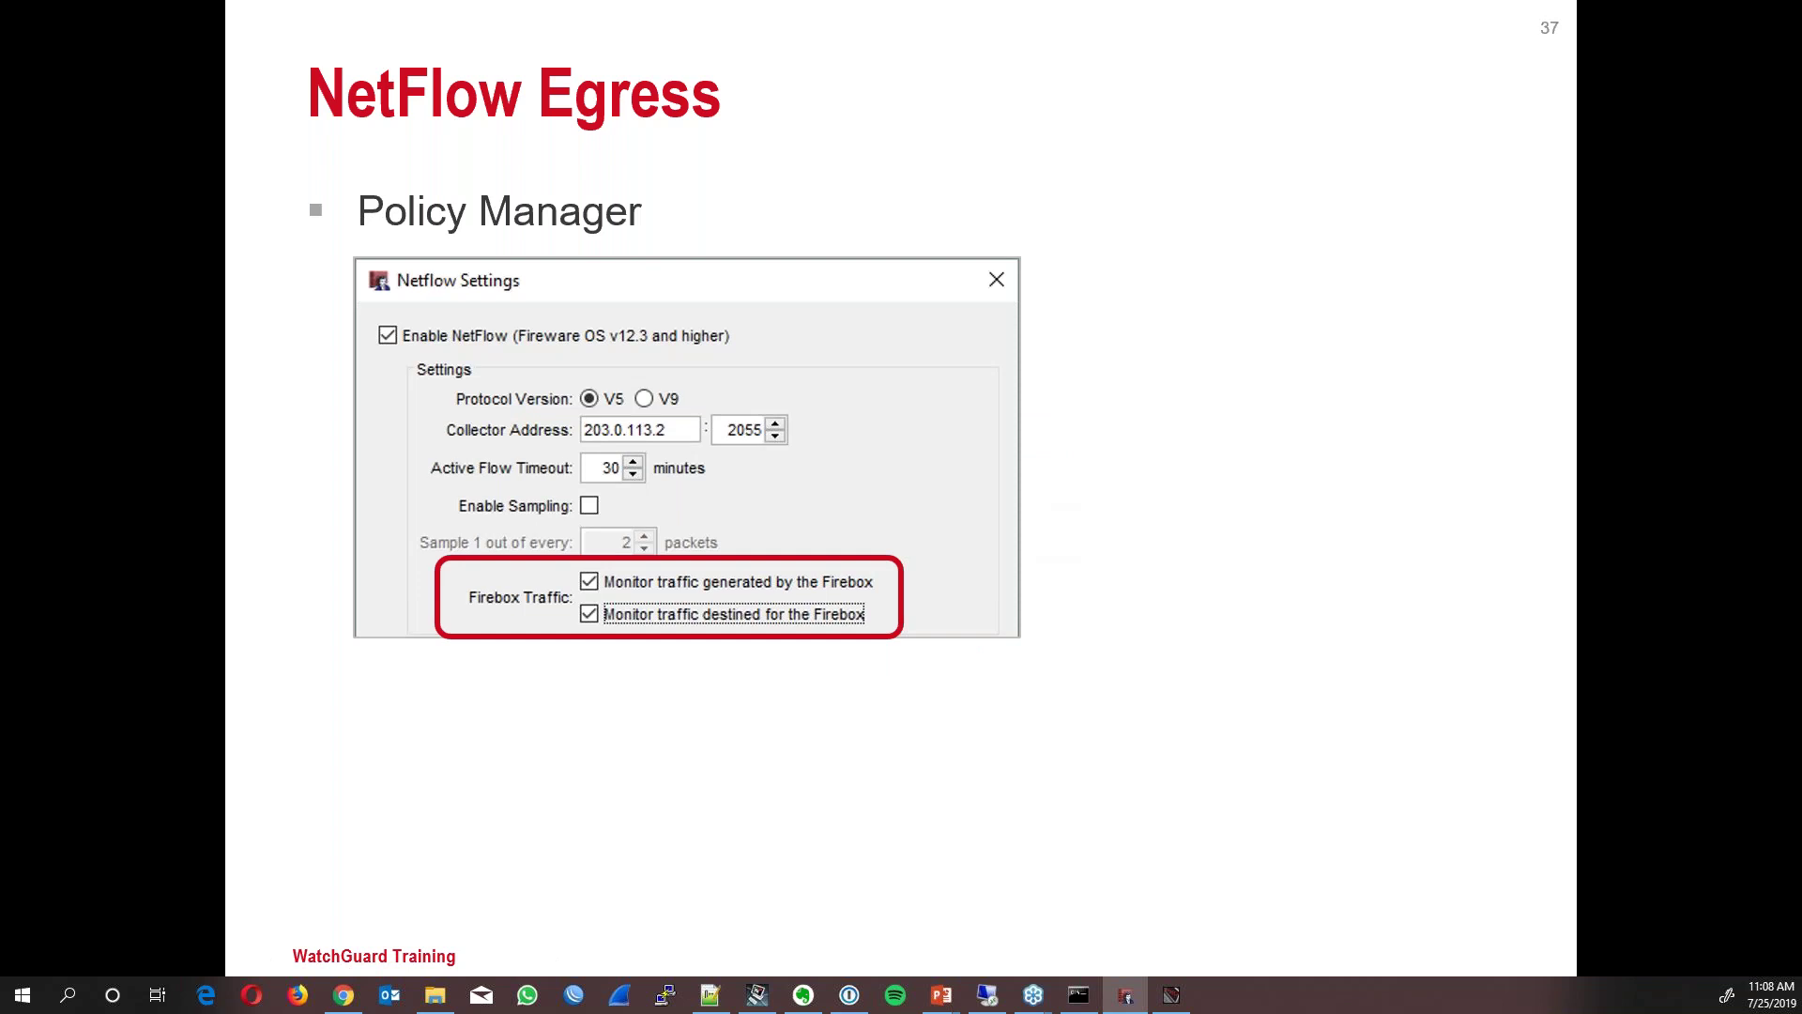
{"action": "key", "text": "Right"}
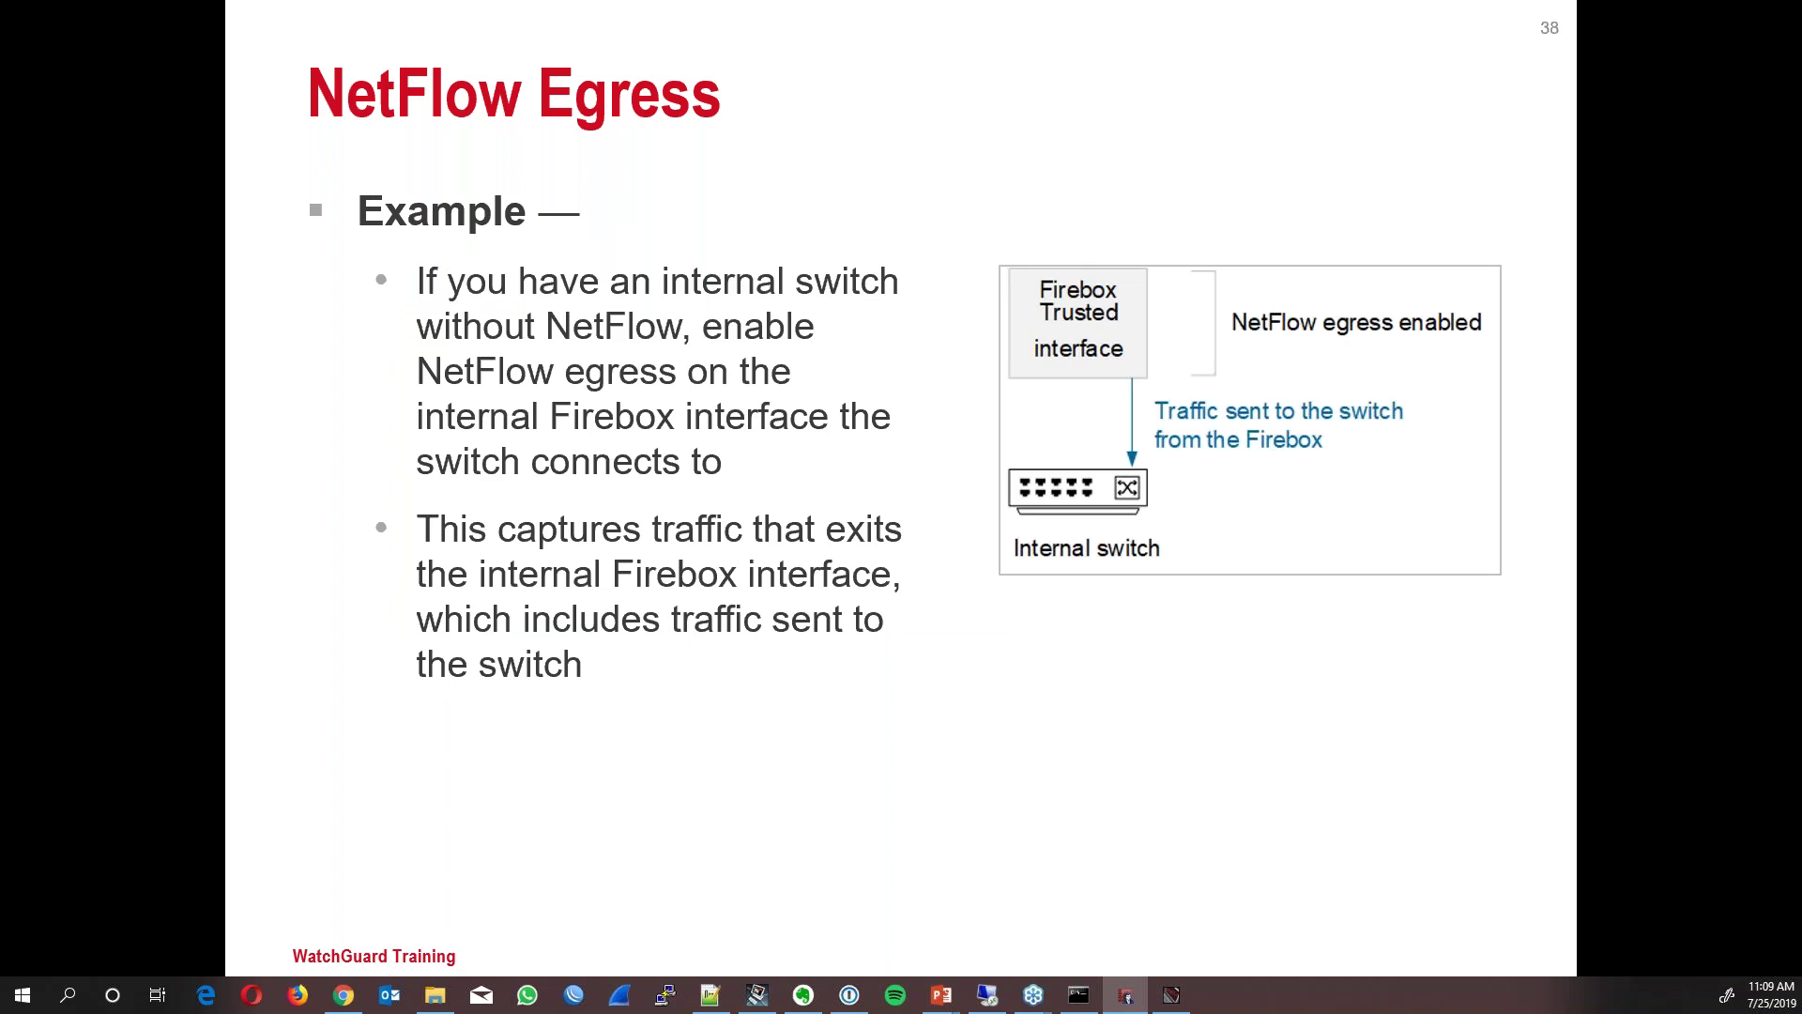
{"action": "key", "text": "Right"}
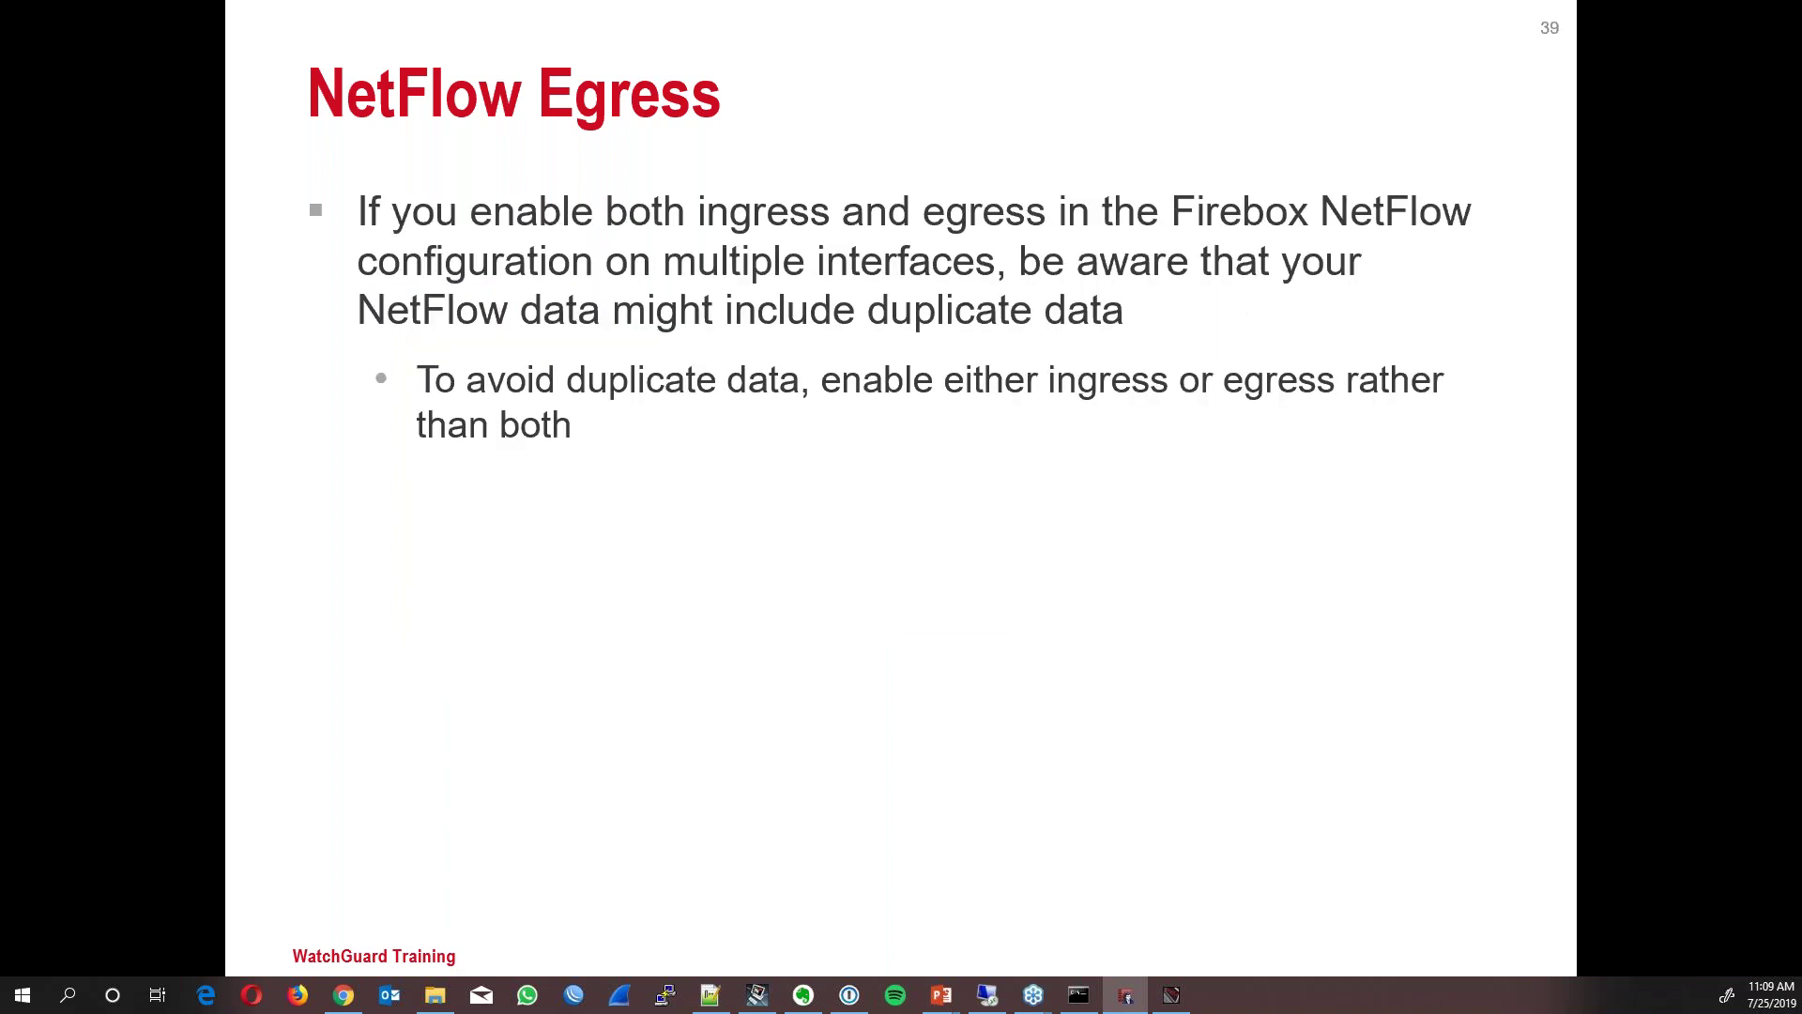
{"action": "key", "text": "Right"}
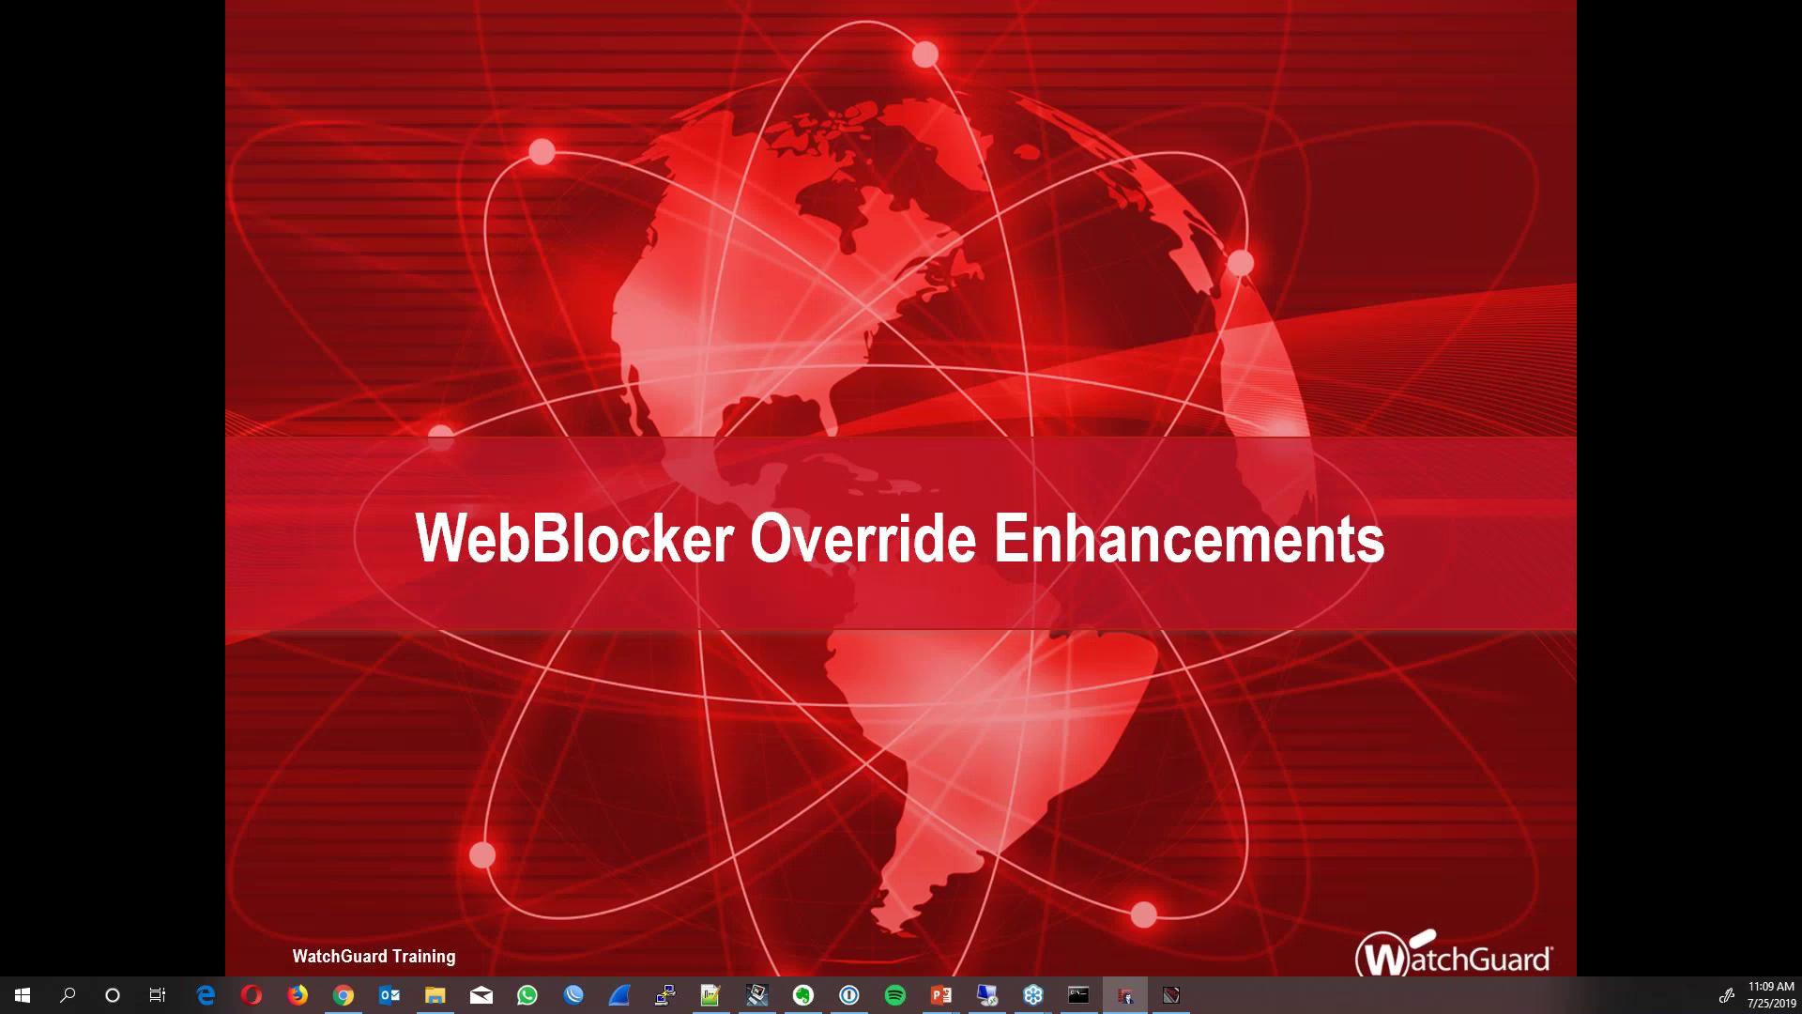
Show the WebBlocker Override slide, then switch to Policy Manager and select the HTTP-proxy.LAB policy.
{"action": "key", "text": "Right"}
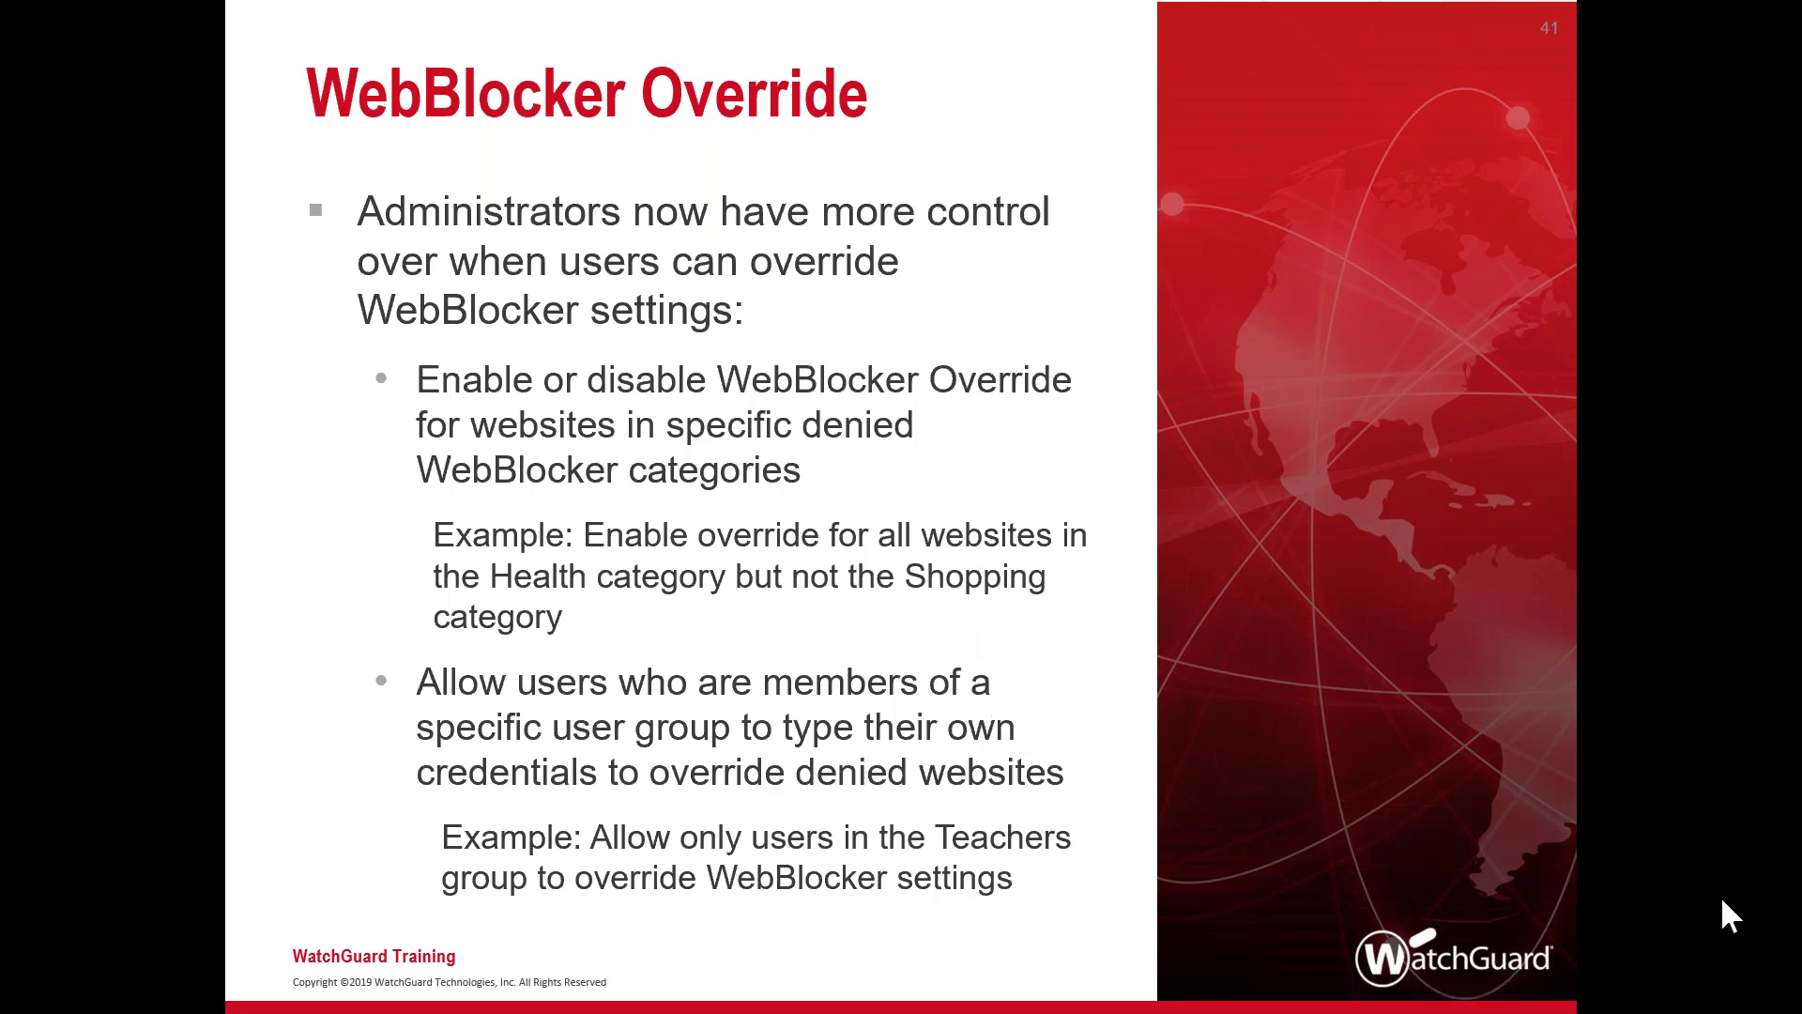
{"action": "key", "text": "alt+Tab"}
{"action": "left_click", "coordinate": [508, 242]}
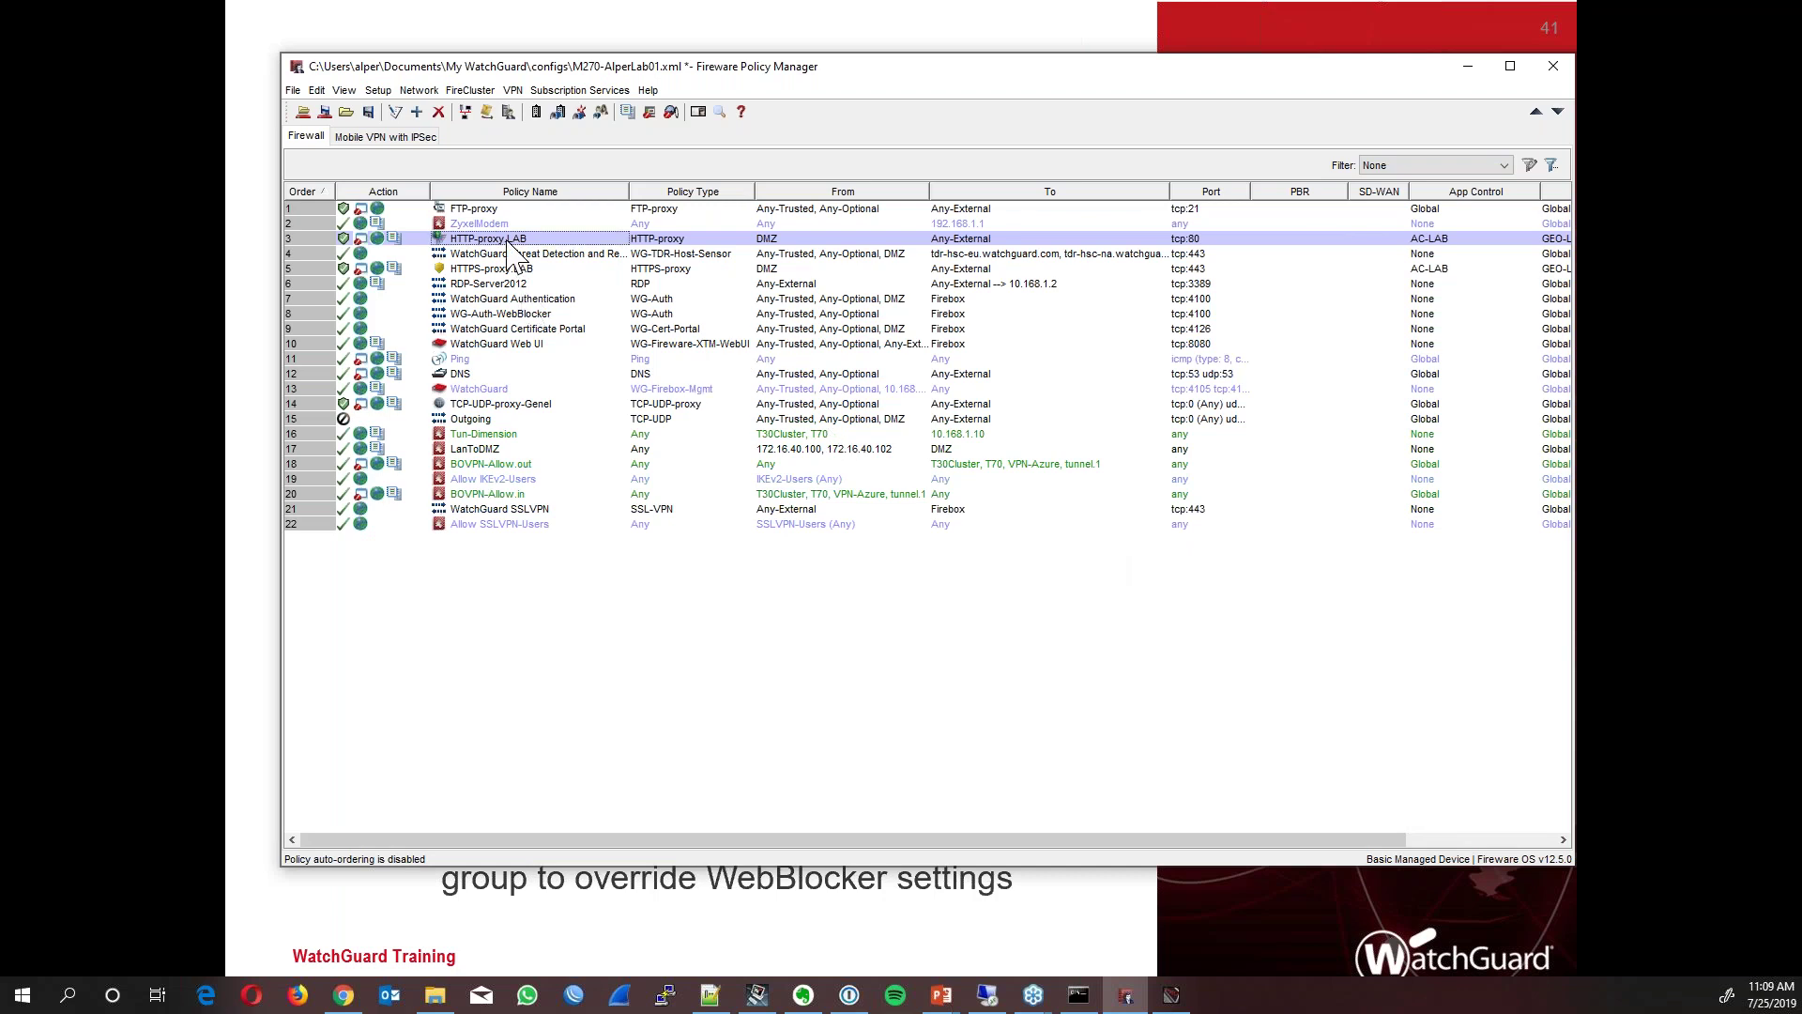
Open the Default-WebBlocker.LAB action for editing from the HTTP-proxy.LAB policy's proxy action.
{"action": "double_click", "coordinate": [508, 242]}
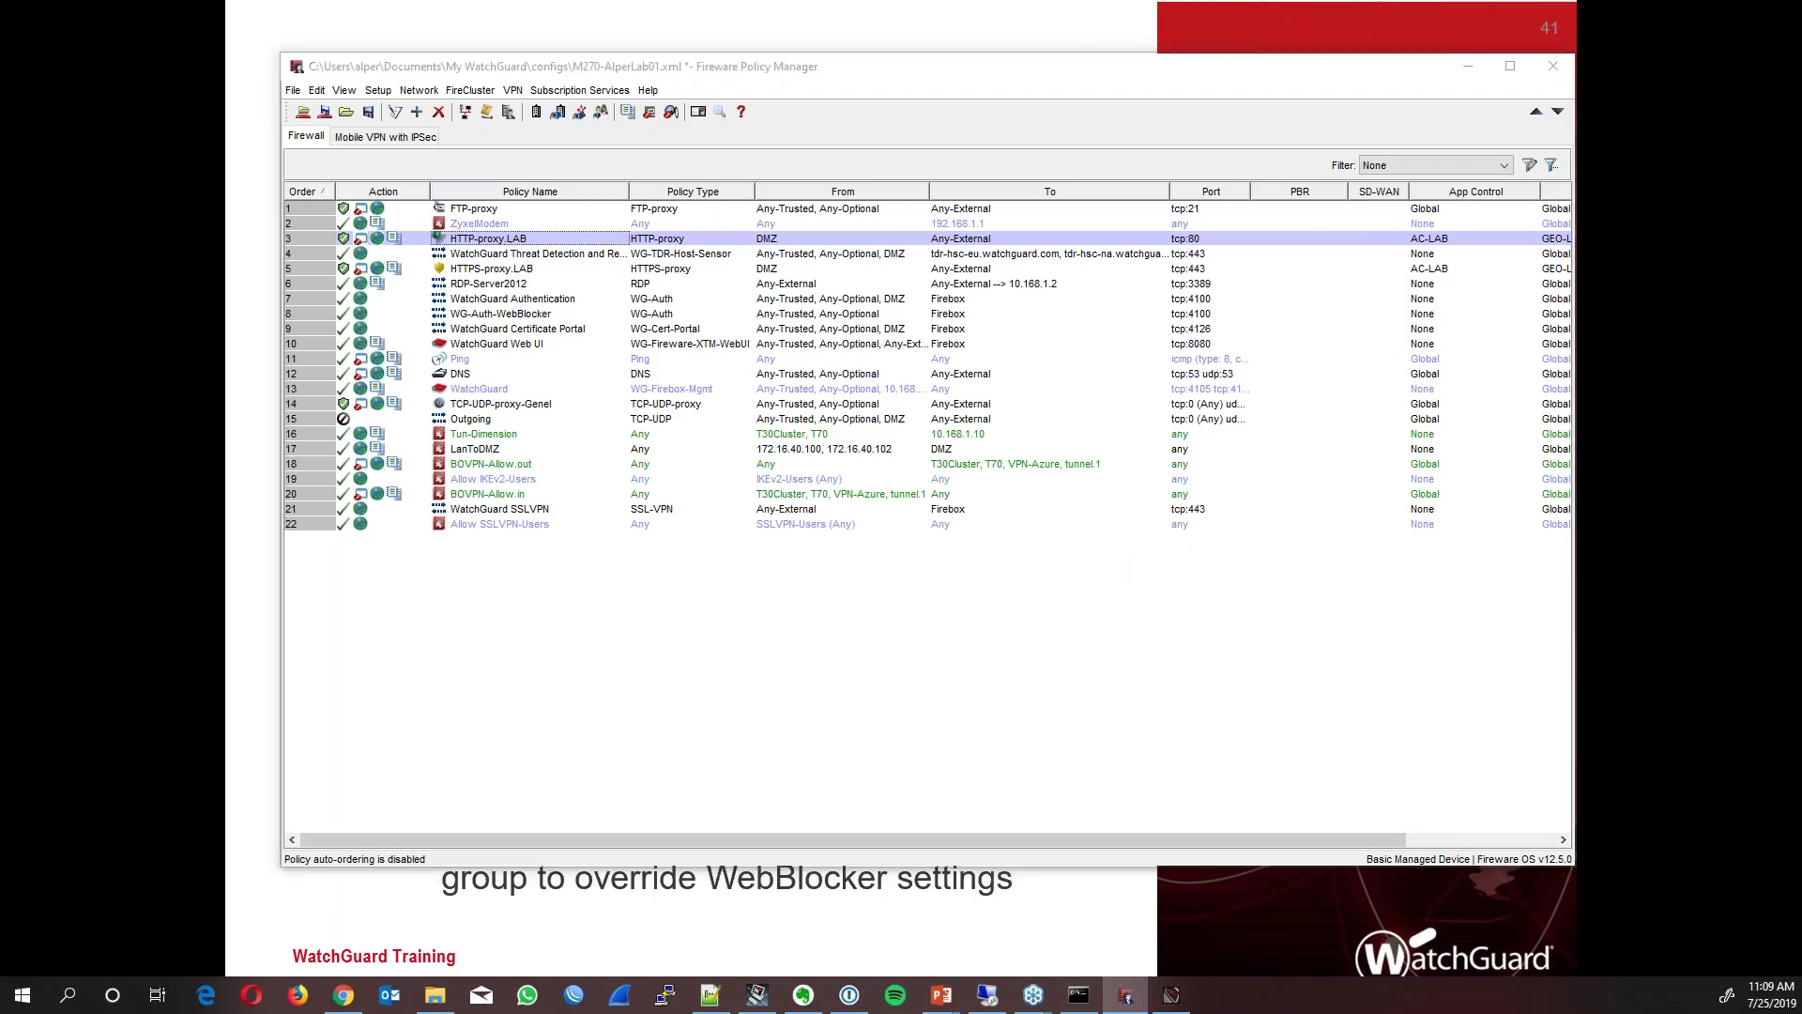
{"action": "left_click", "coordinate": [1066, 726]}
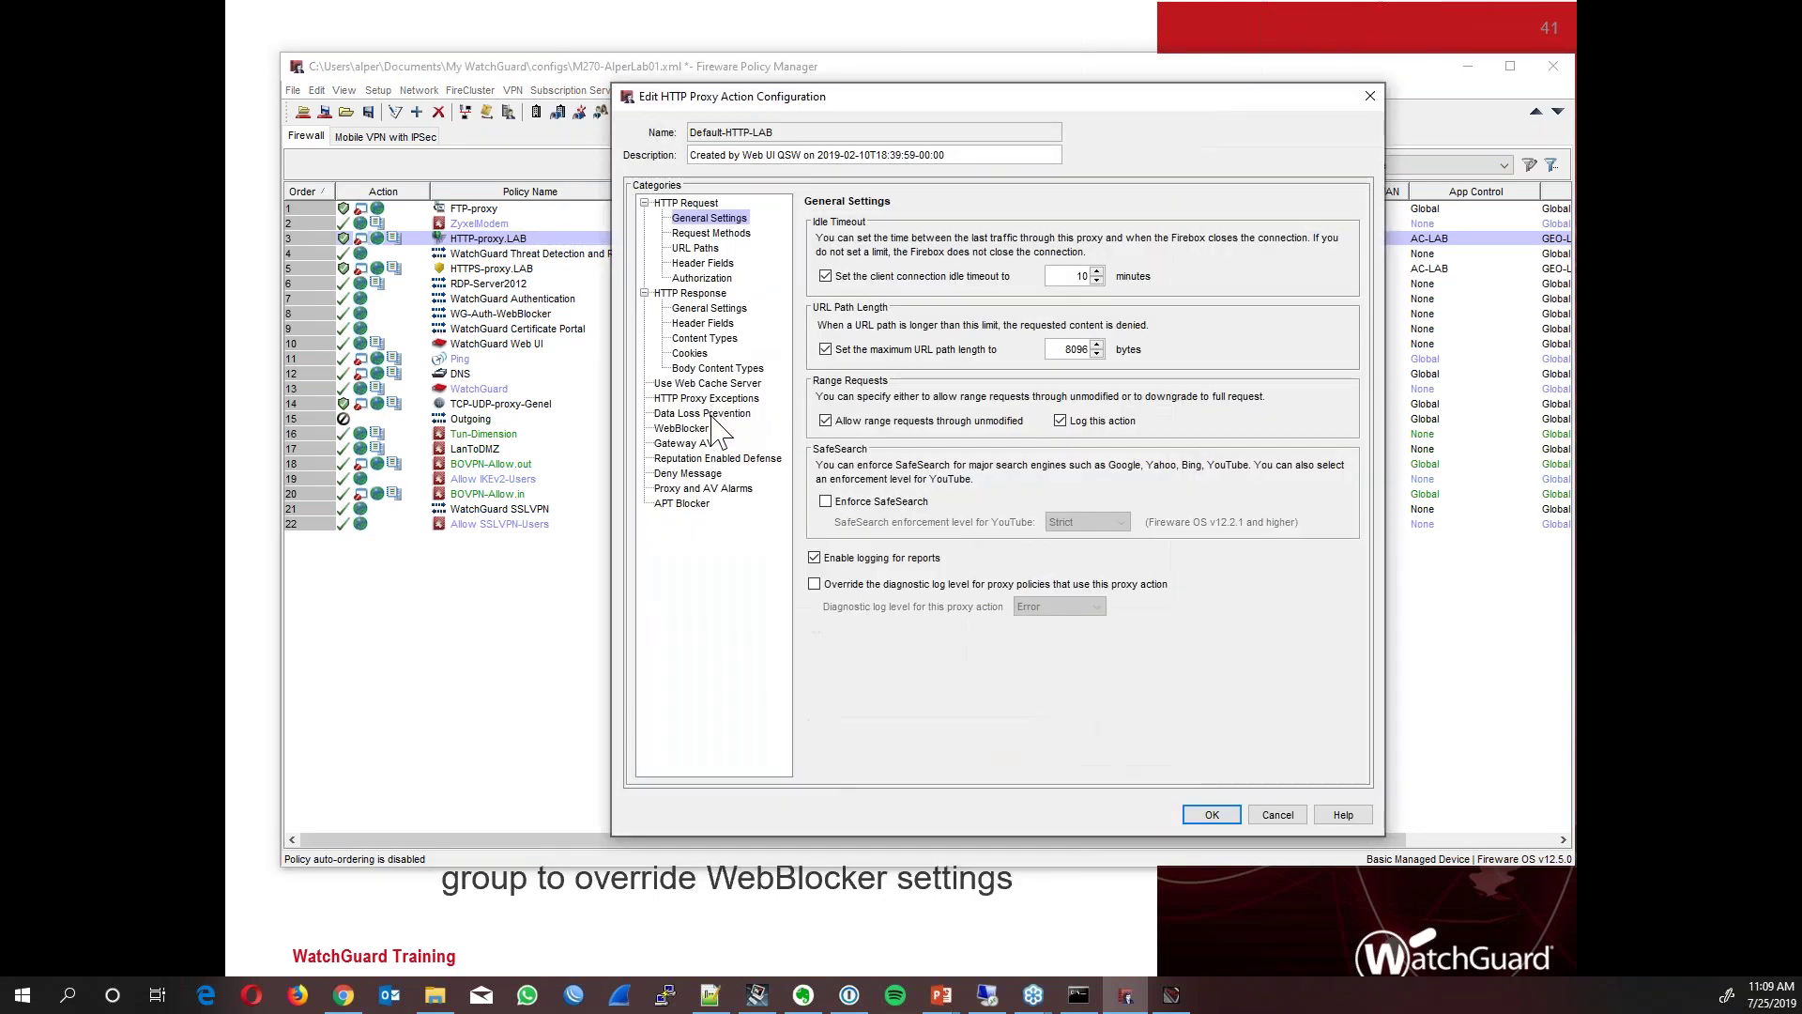
{"action": "left_click", "coordinate": [681, 428]}
{"action": "left_click", "coordinate": [1111, 241]}
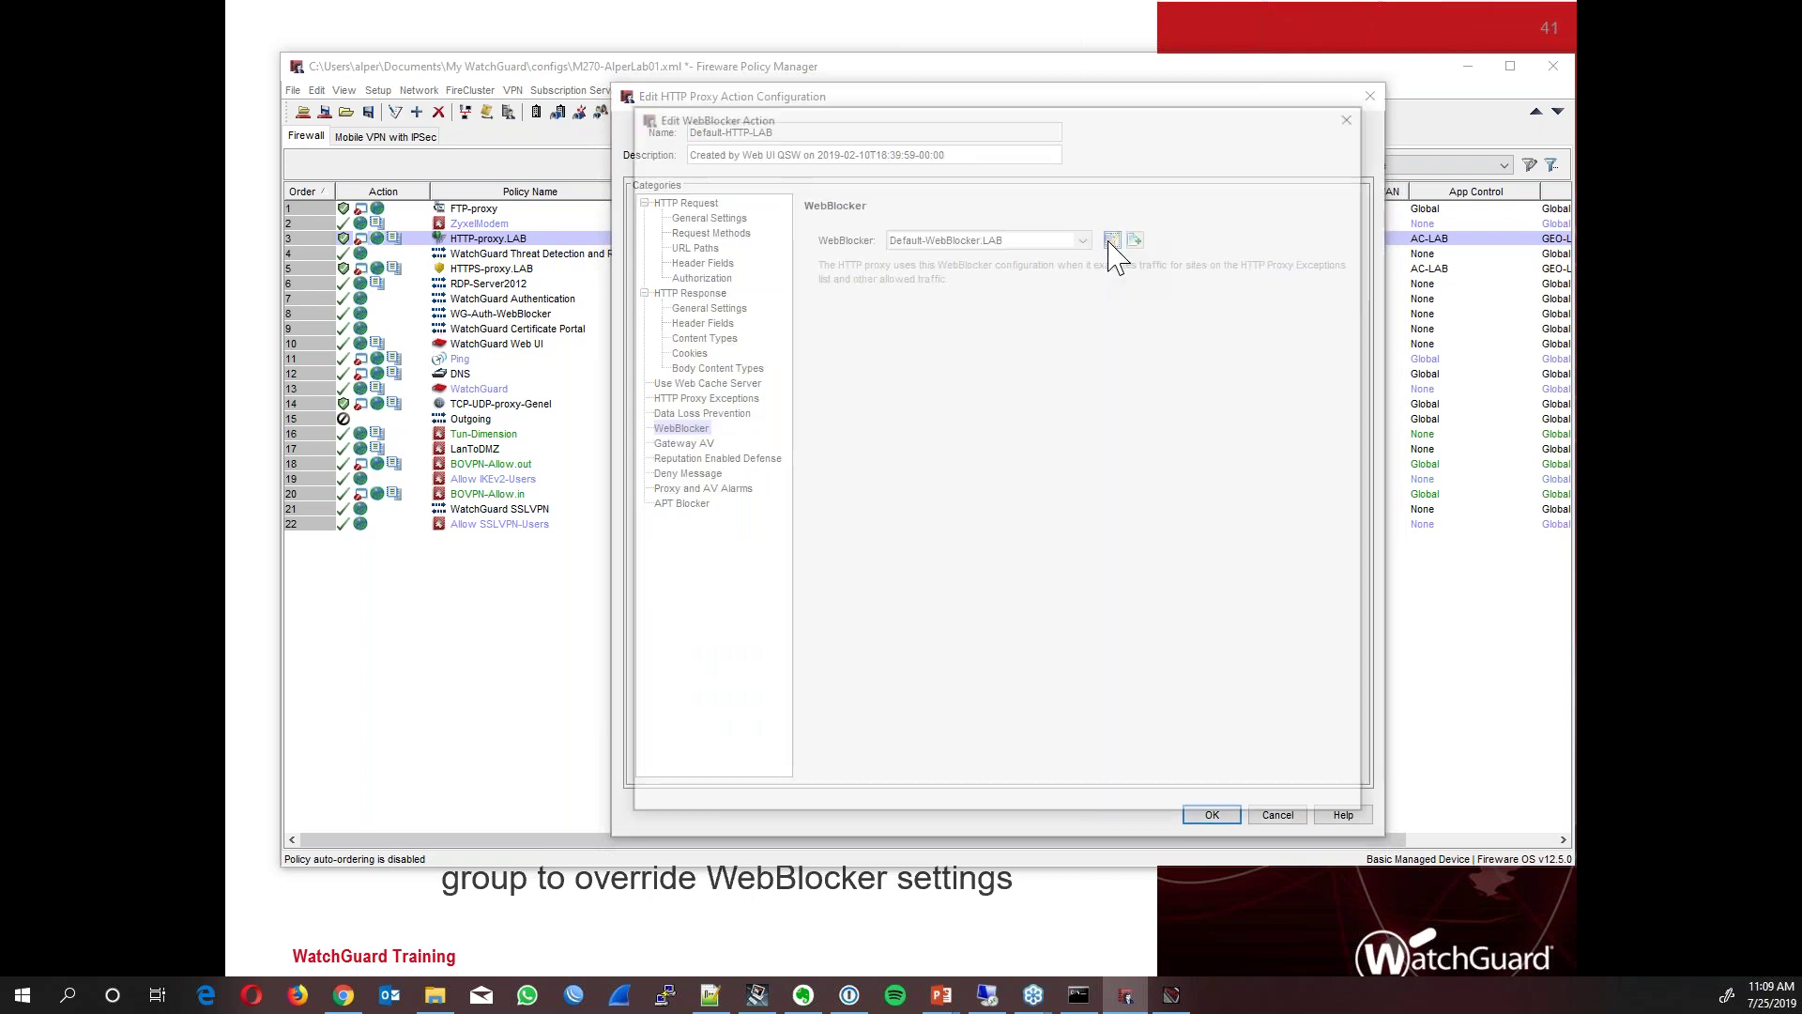
Enable WebBlocker Override, dismiss the passphrase warning, and review the passphrase settings unchanged.
{"action": "left_click", "coordinate": [718, 680]}
{"action": "left_click", "coordinate": [996, 490]}
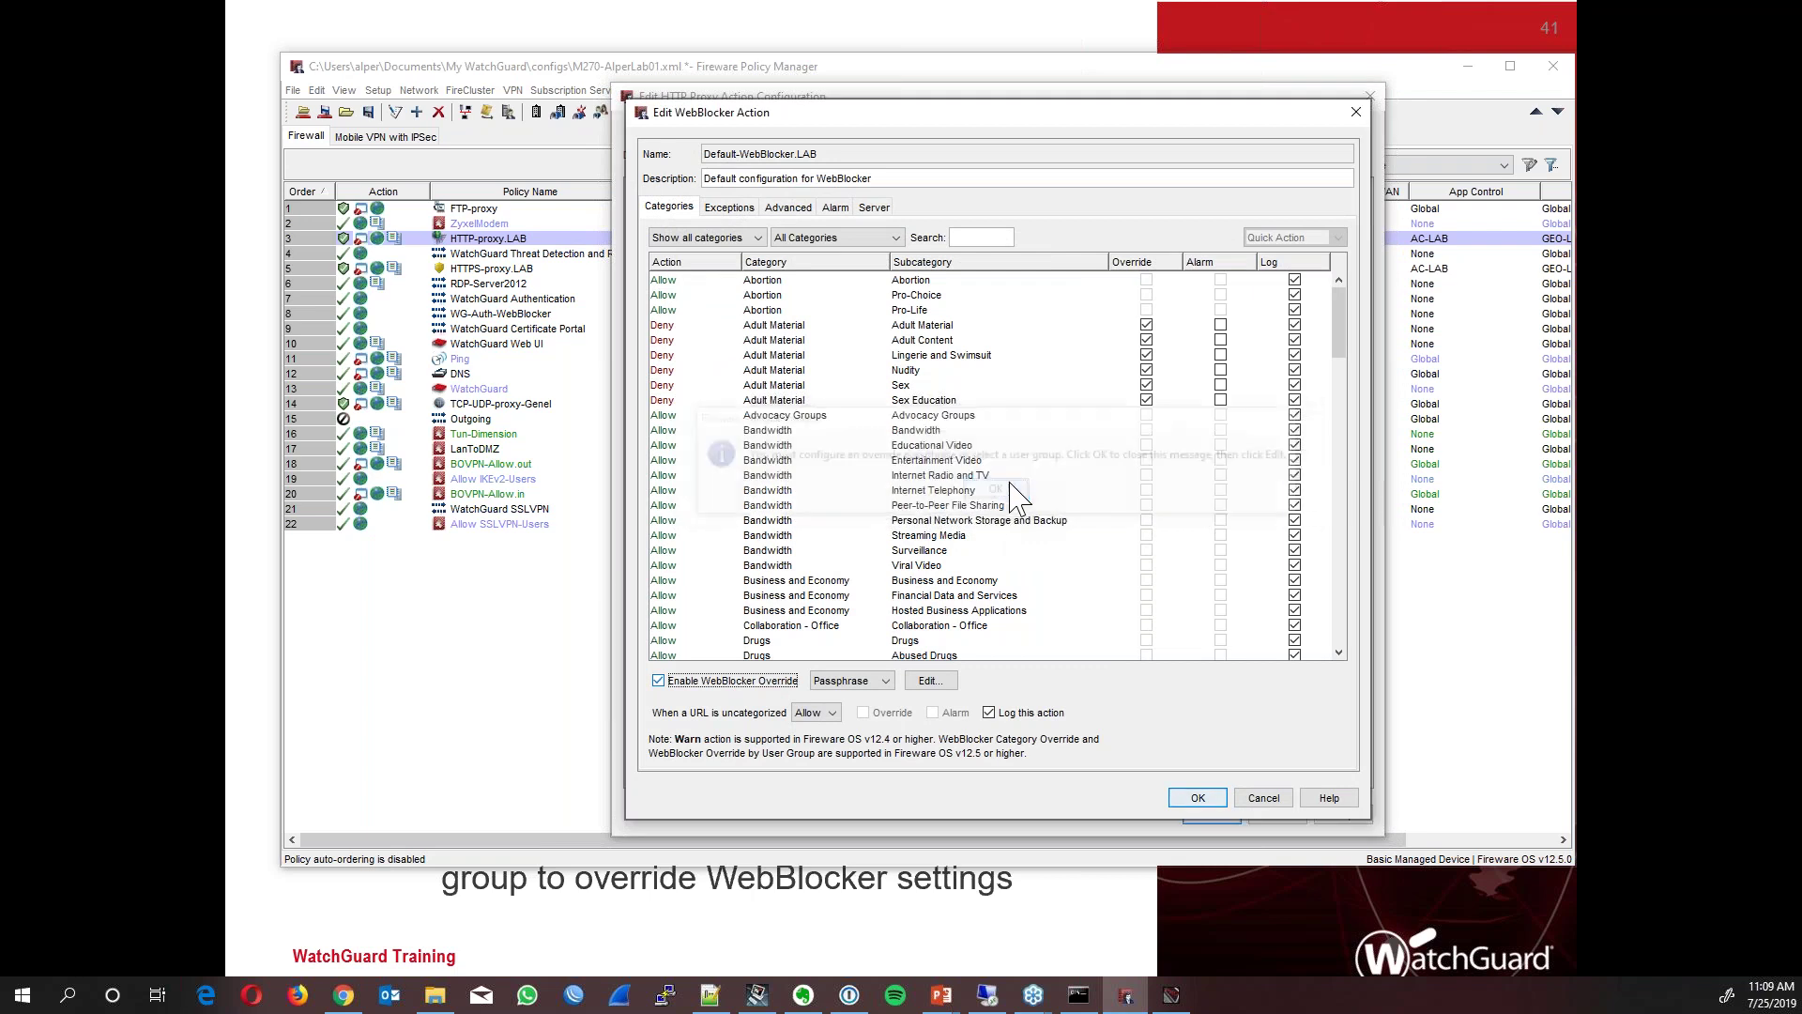
{"action": "left_click", "coordinate": [928, 681]}
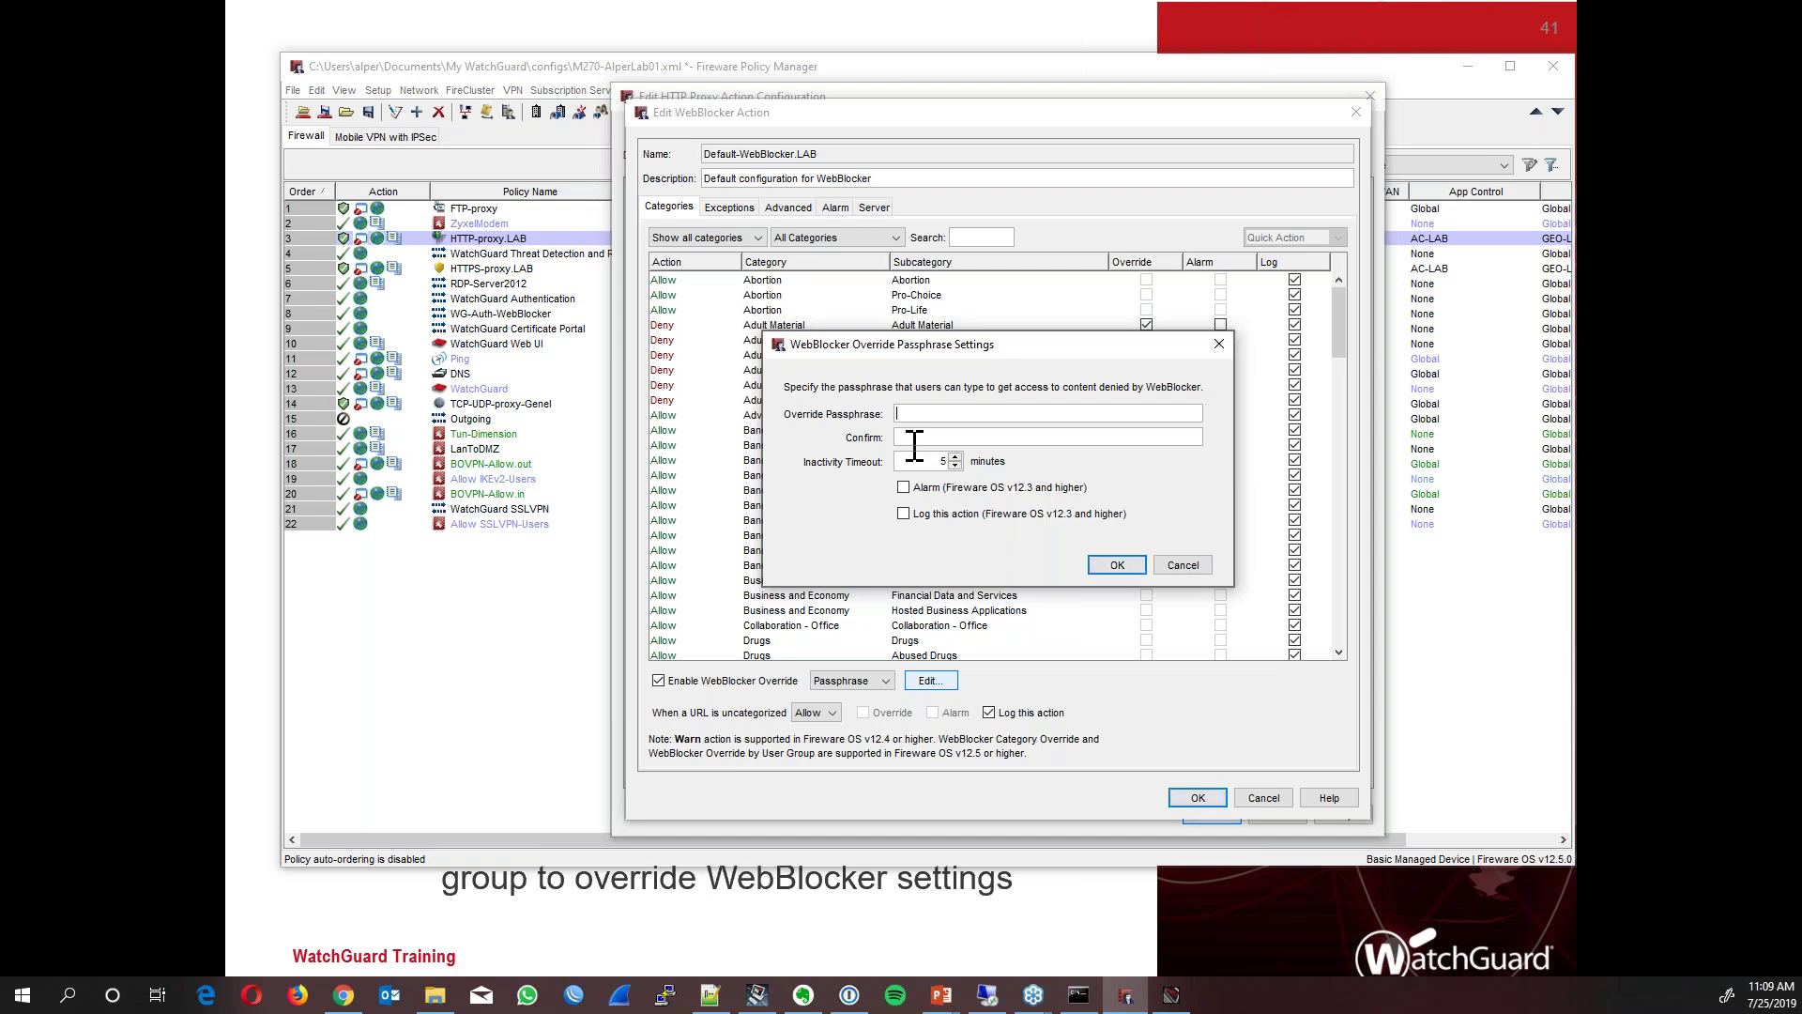
{"action": "key", "text": "Escape"}
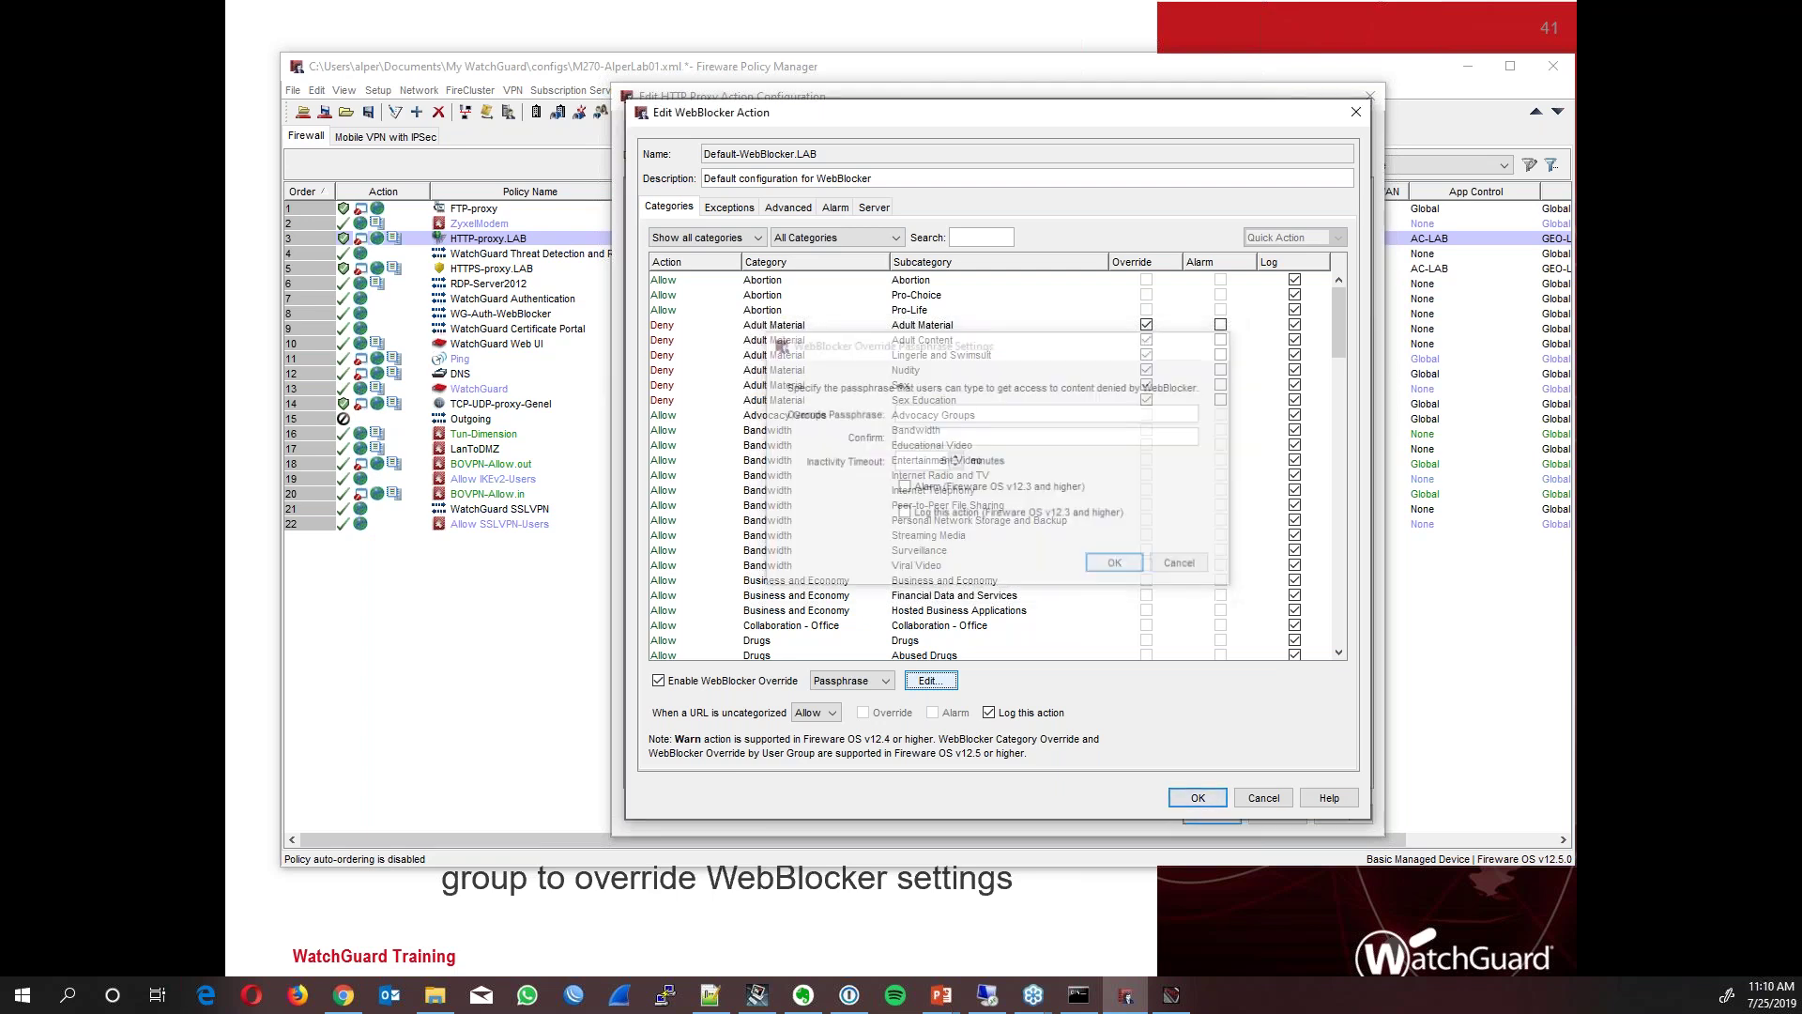
Set the override method to User Group with the Egitim (Firebox-DB) group, then select Adult Material.
{"action": "left_click", "coordinate": [854, 681]}
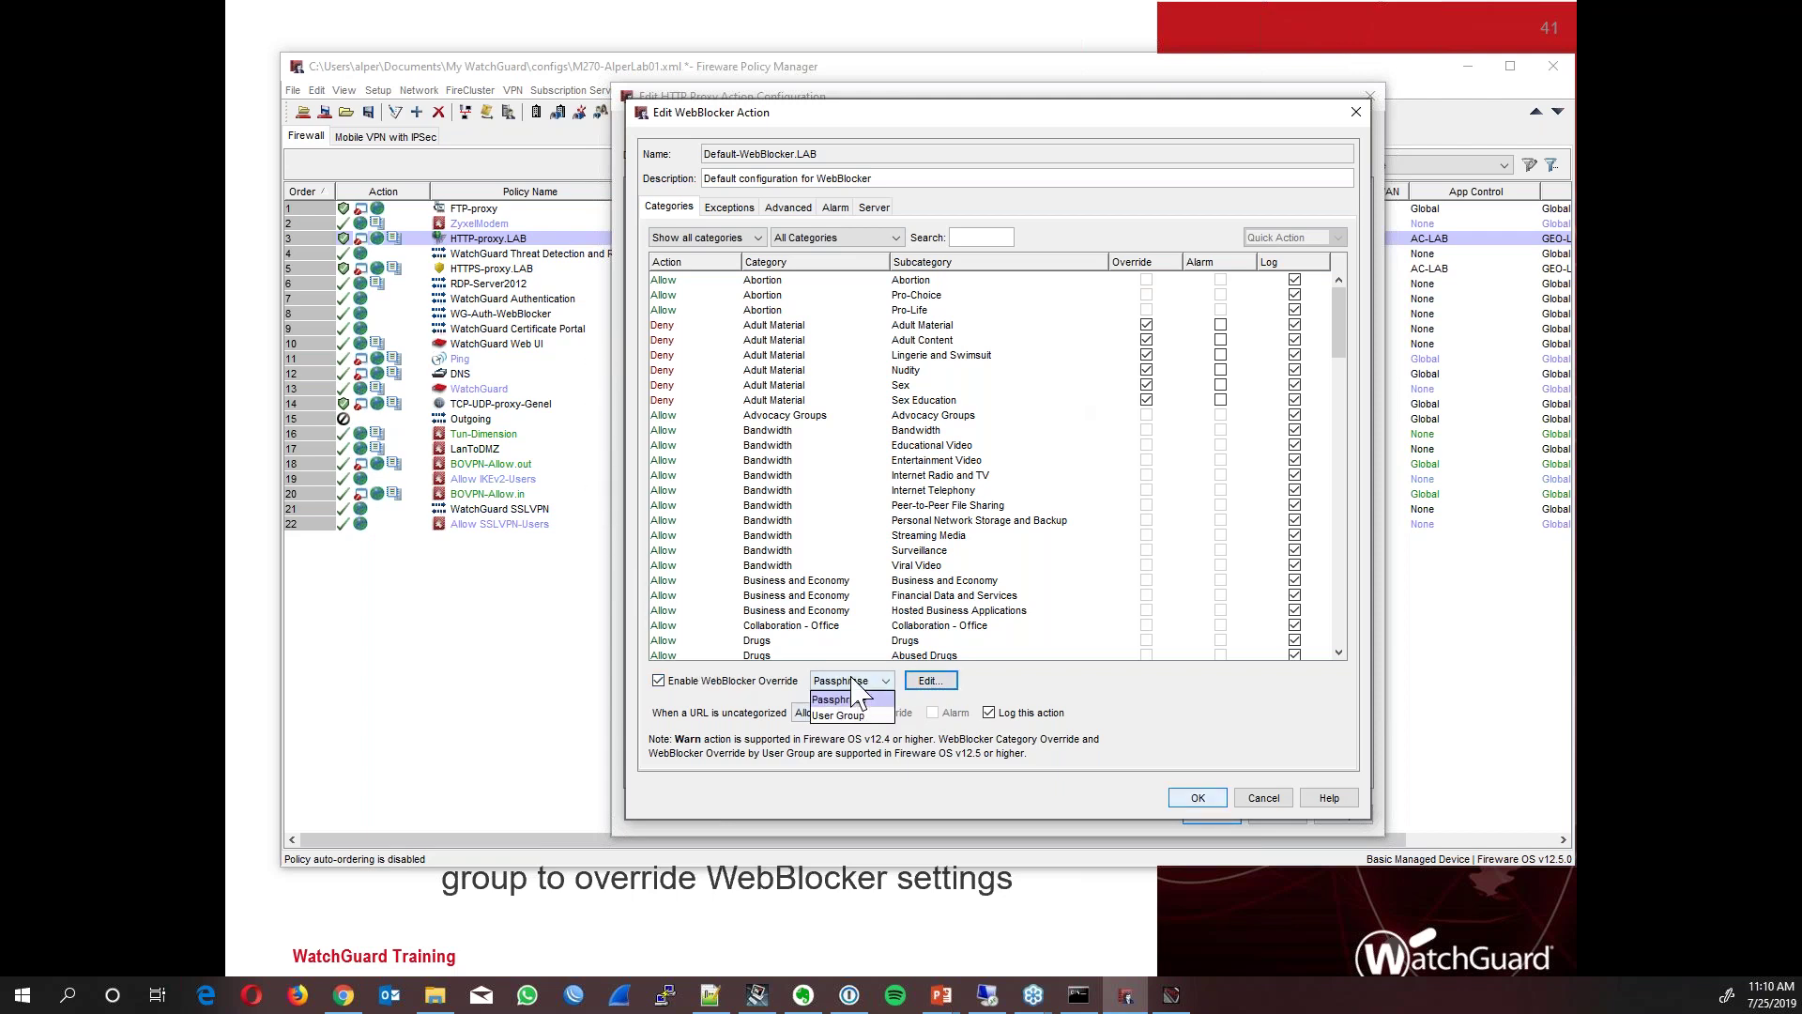
{"action": "left_click", "coordinate": [848, 717]}
{"action": "left_click", "coordinate": [929, 681]}
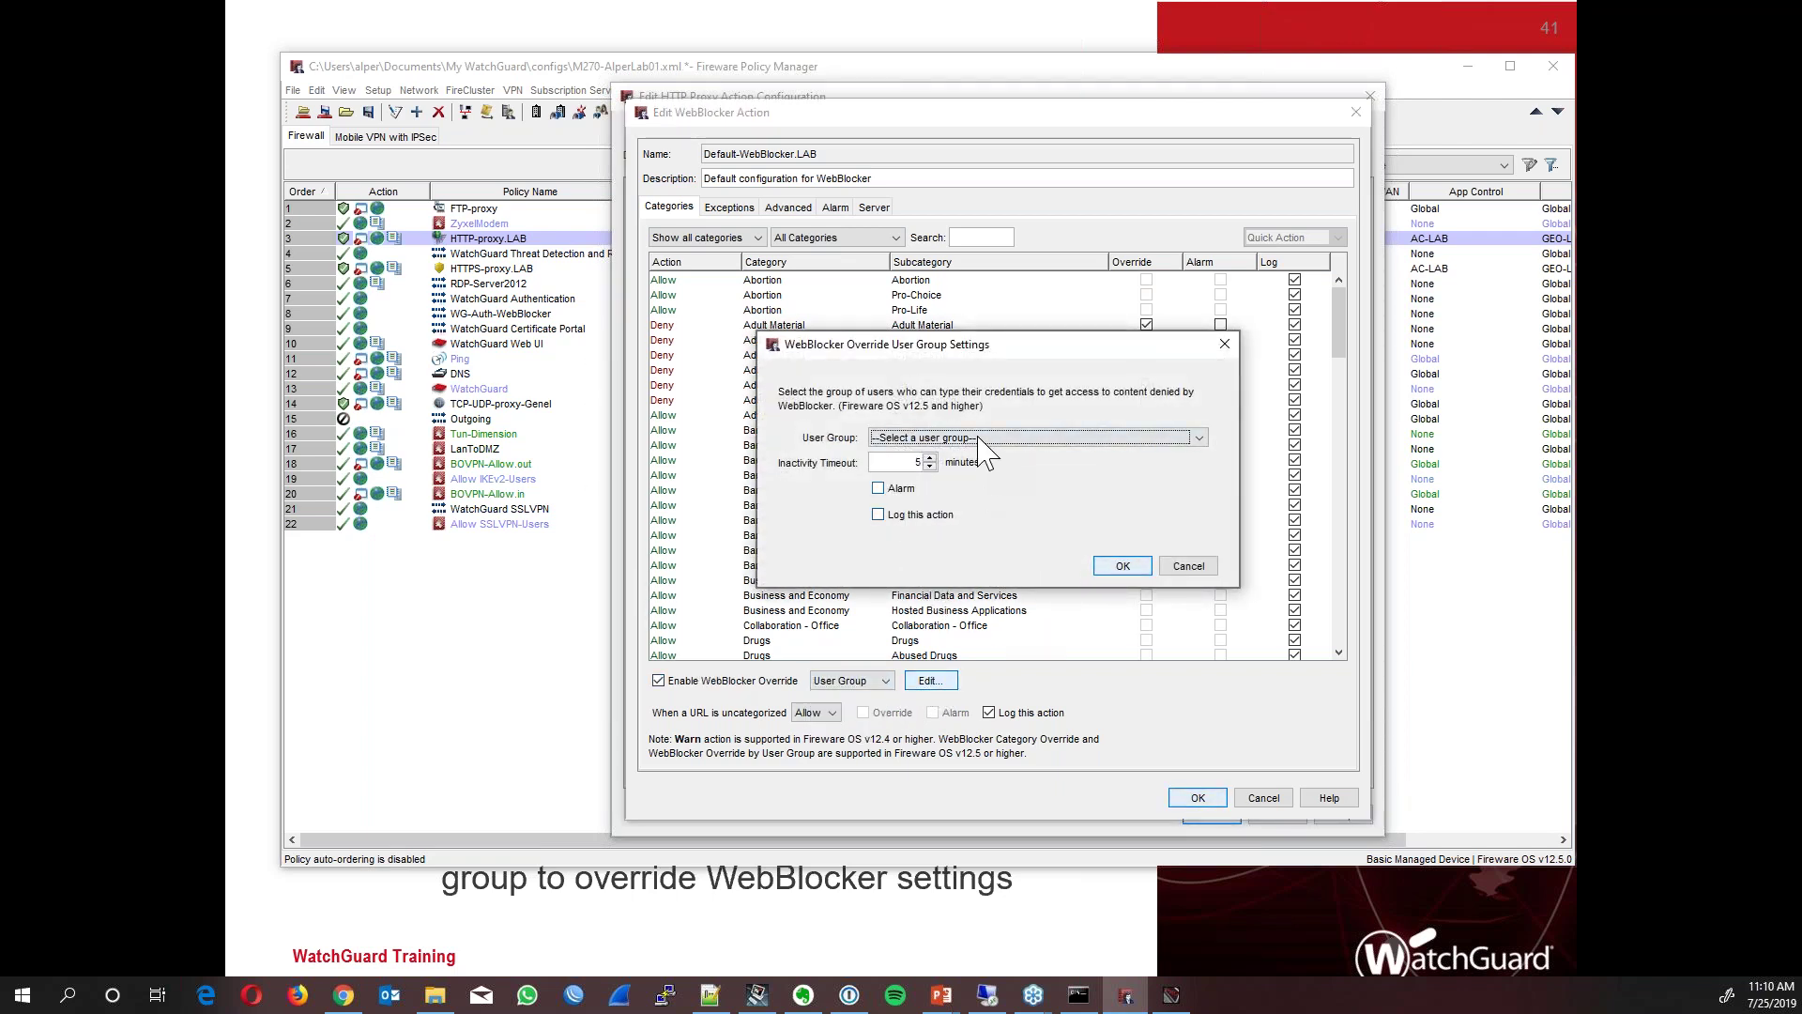
{"action": "left_click", "coordinate": [984, 439]}
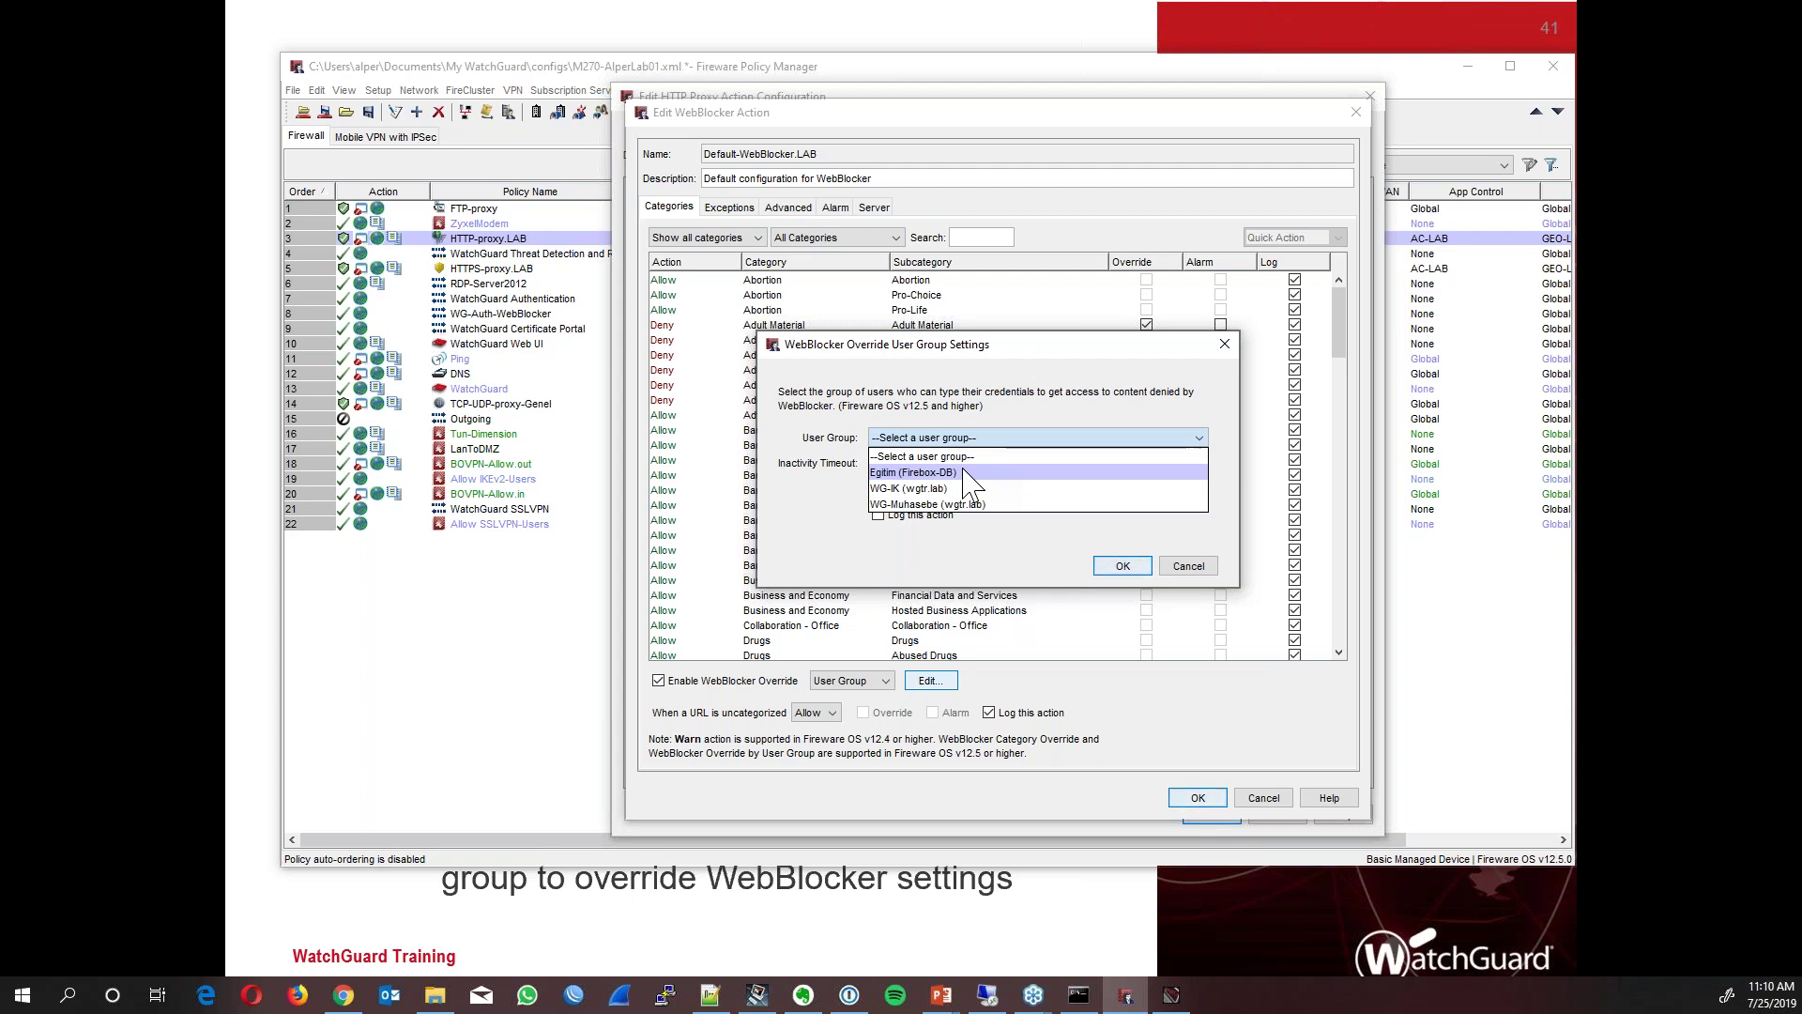
{"action": "left_click", "coordinate": [964, 470]}
{"action": "key", "text": "Return"}
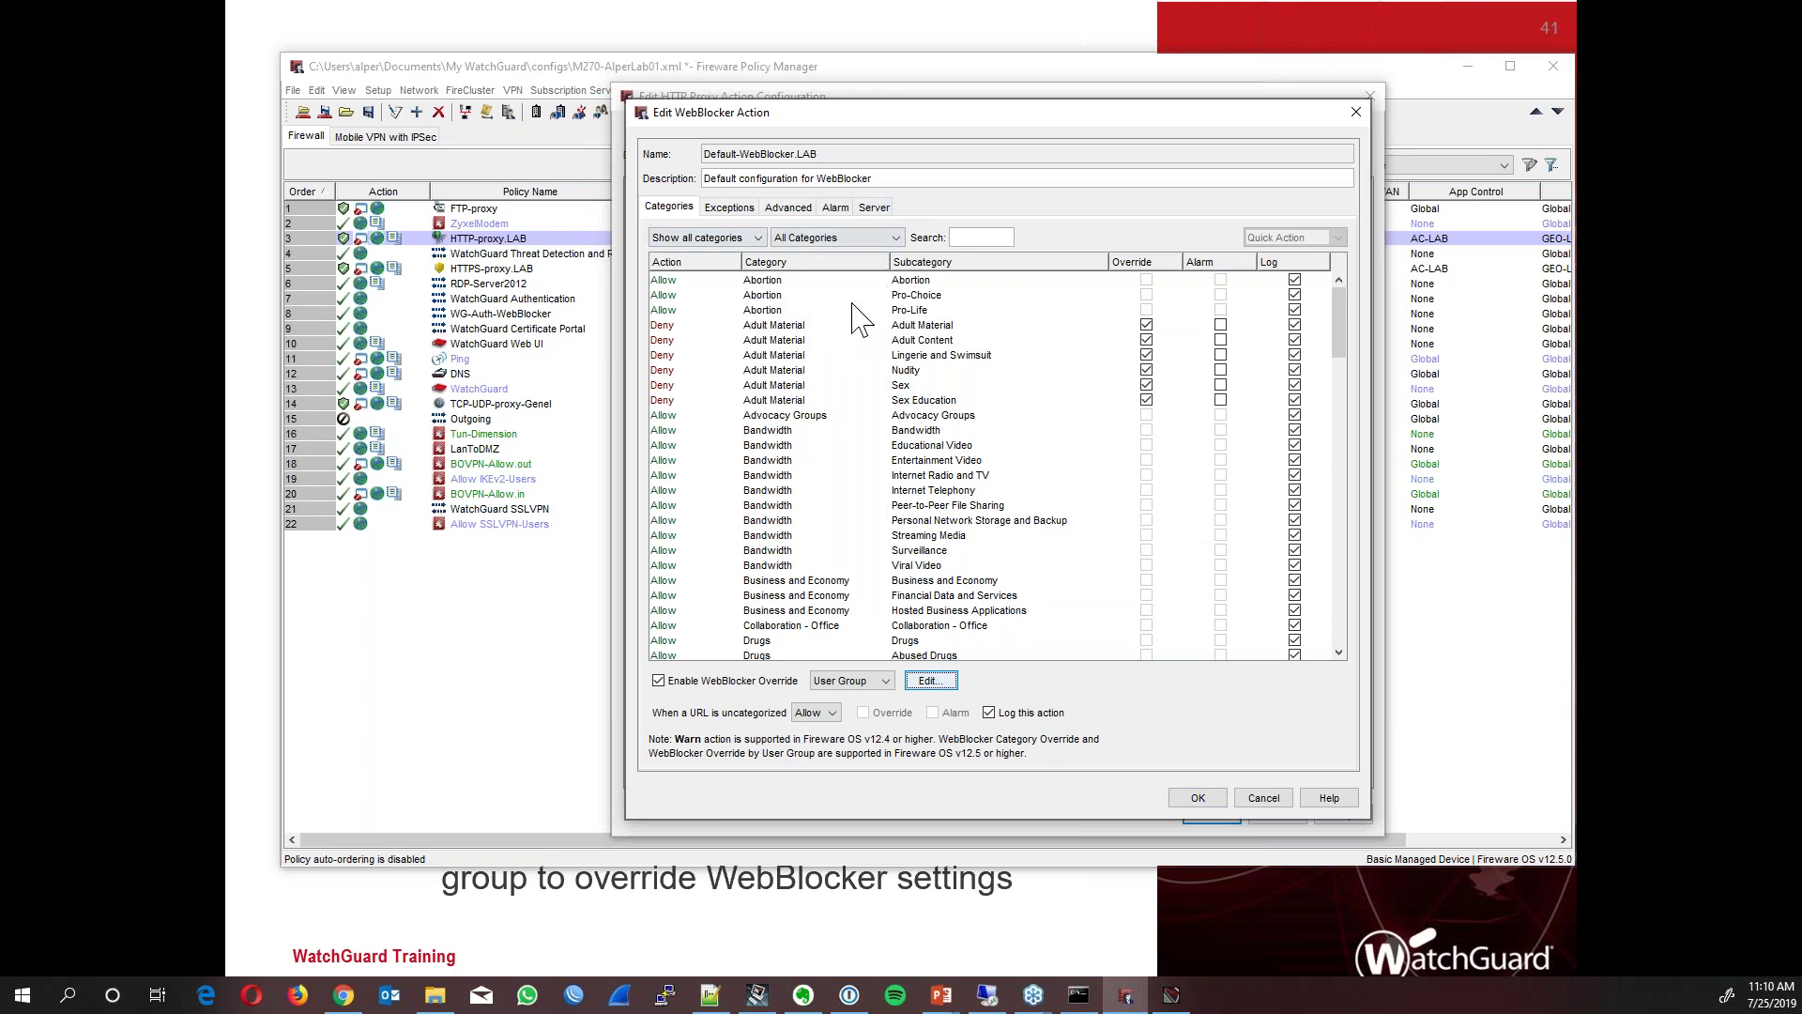
{"action": "left_click", "coordinate": [786, 325]}
Check Adult Material's quick action choices, then return to the slideshow at slide 42, WebBlocker Override Settings.
{"action": "left_click", "coordinate": [1337, 237]}
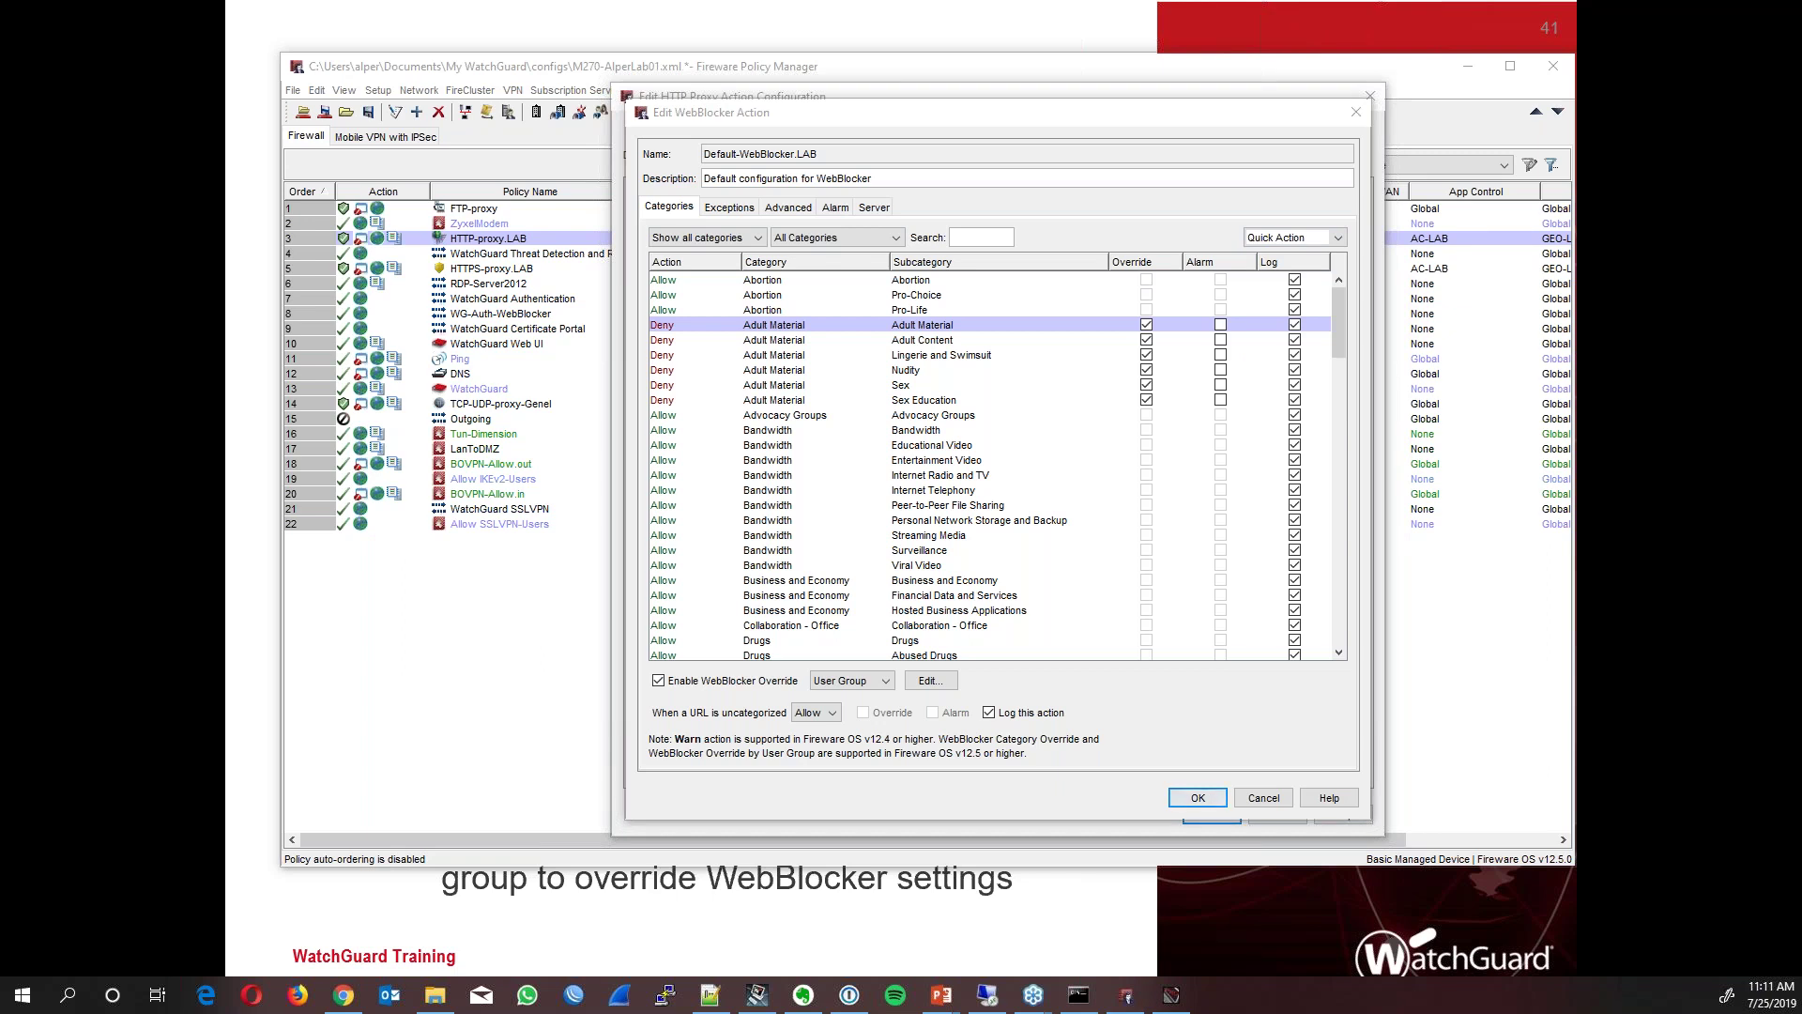
{"action": "left_click", "coordinate": [913, 933]}
{"action": "left_click", "coordinate": [942, 615]}
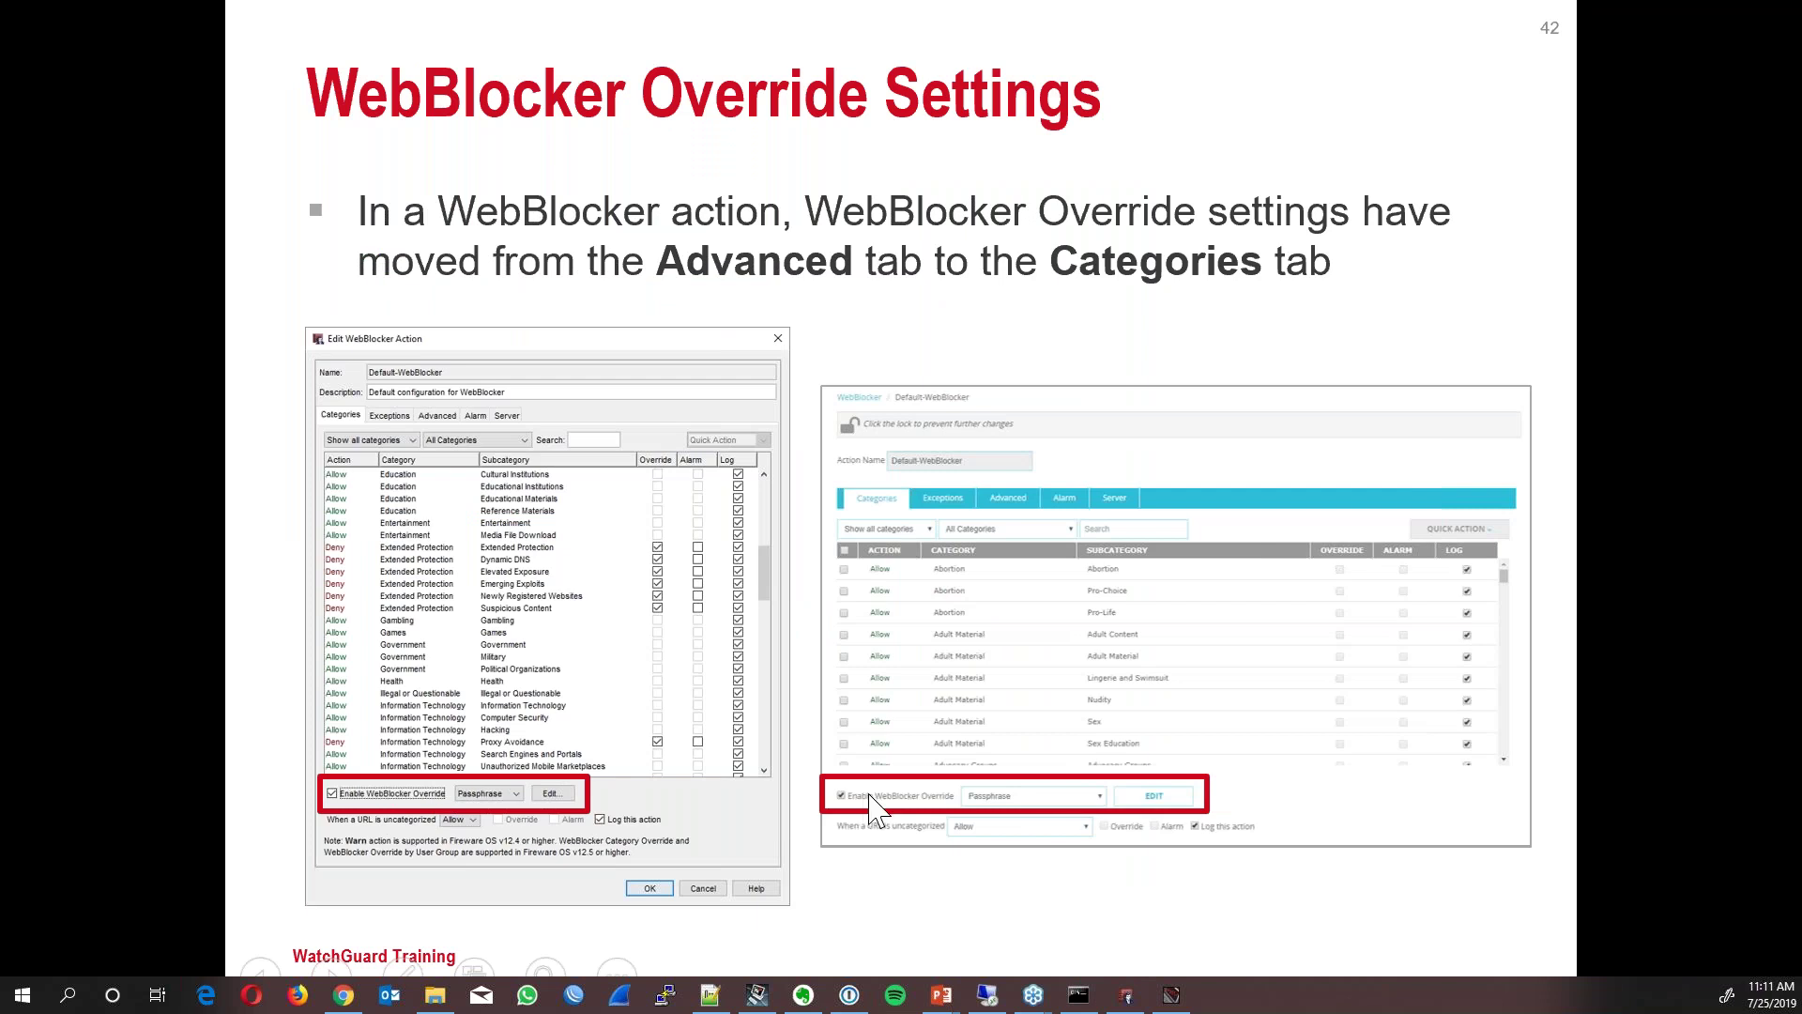
Advance through the Override Methods, Enable and Passphrase slides to the user group settings slide.
{"action": "key", "text": "Right"}
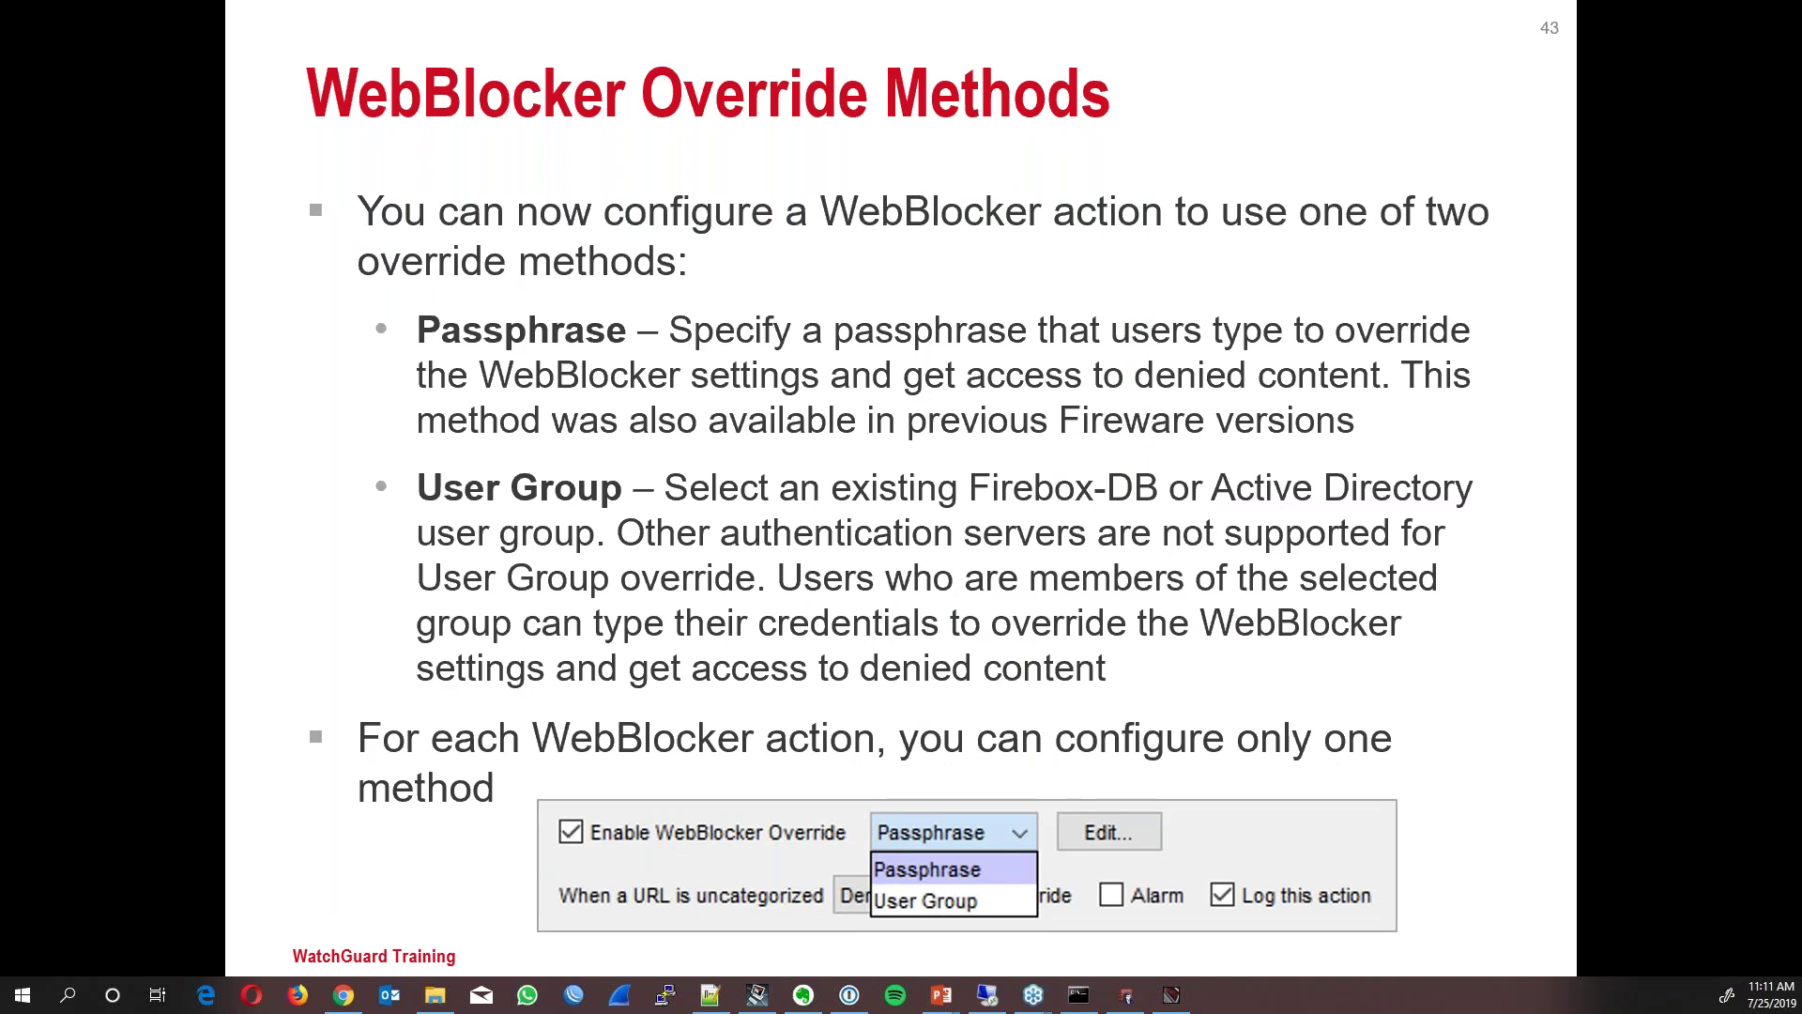
{"action": "key", "text": "Right"}
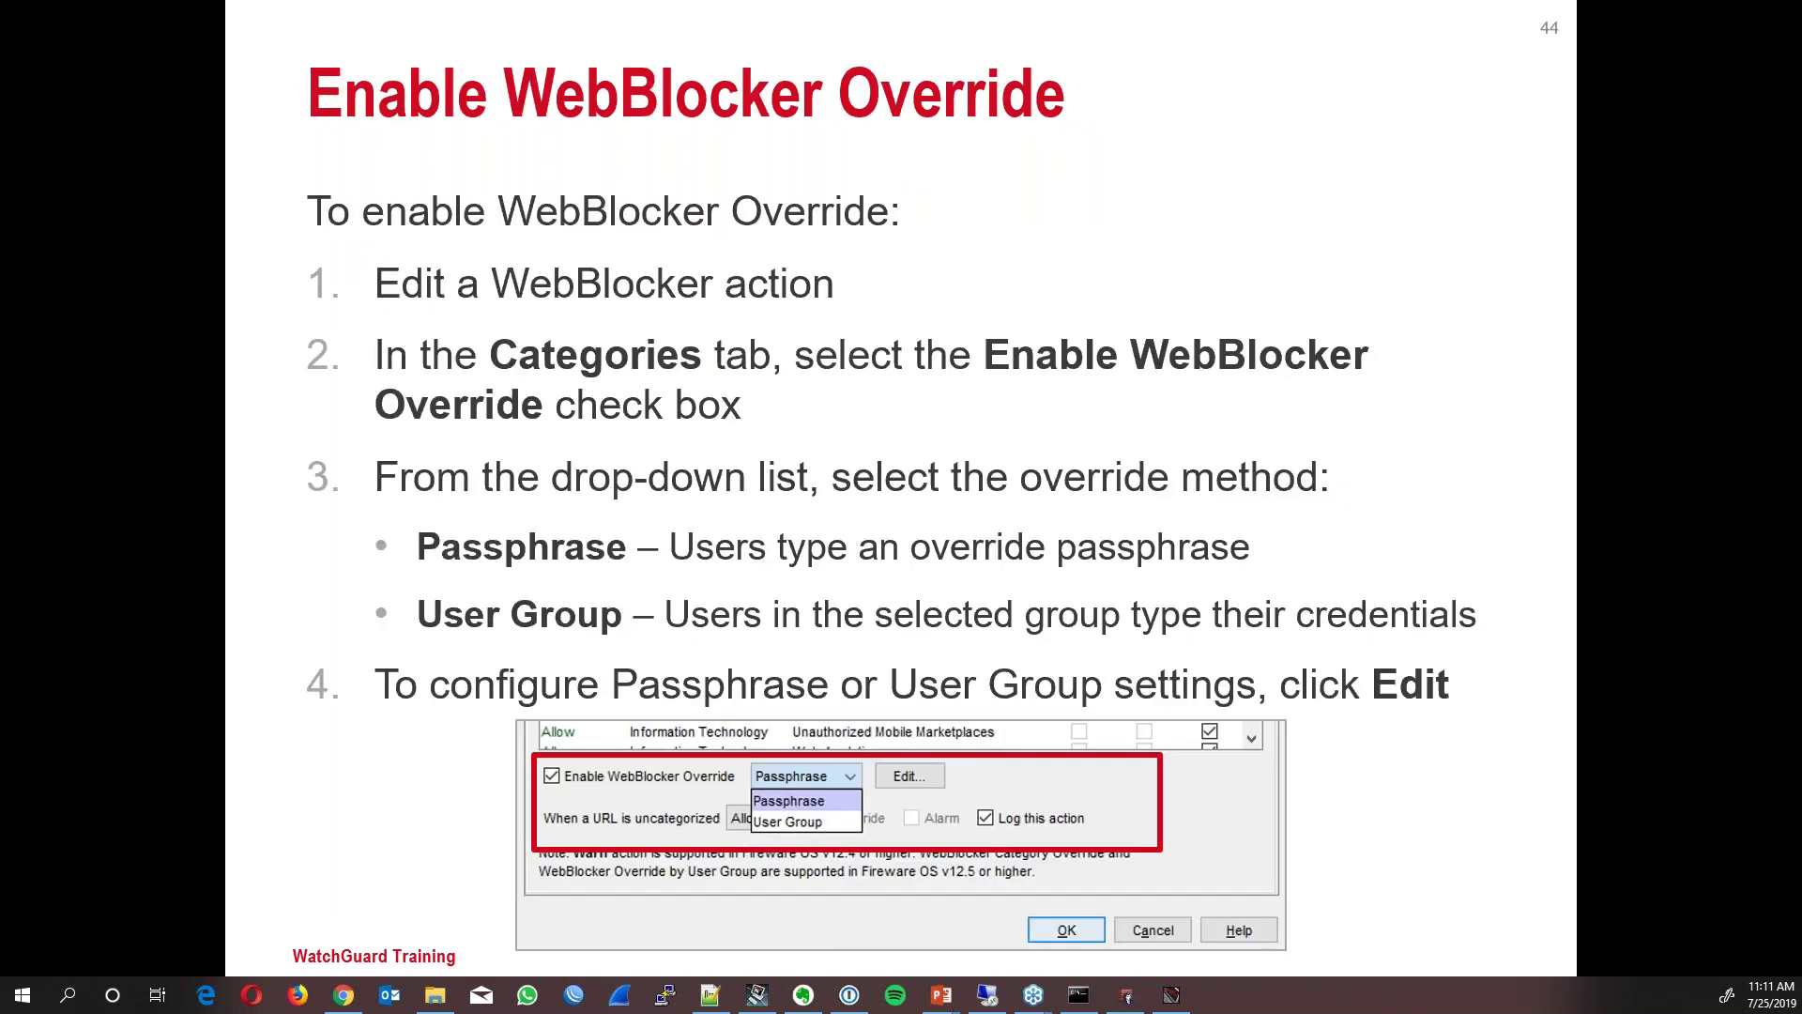
{"action": "key", "text": "Right"}
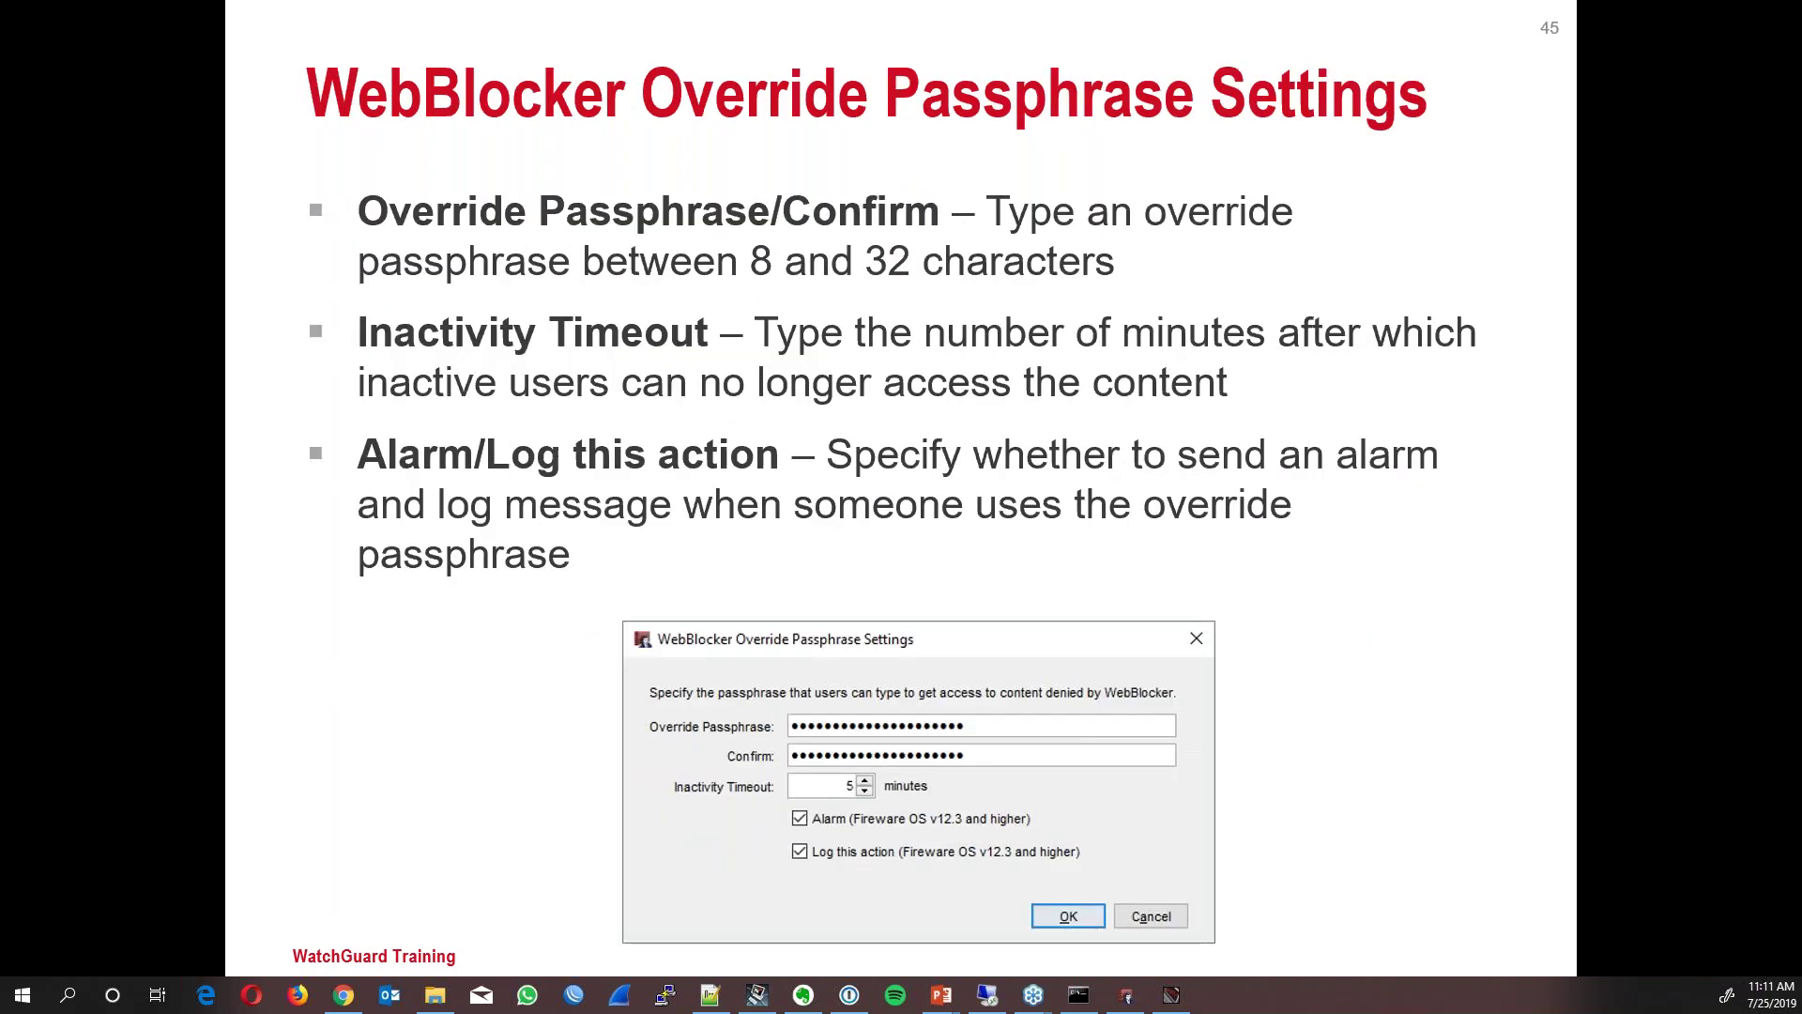
{"action": "key", "text": "Right"}
{"action": "key", "text": "Right"}
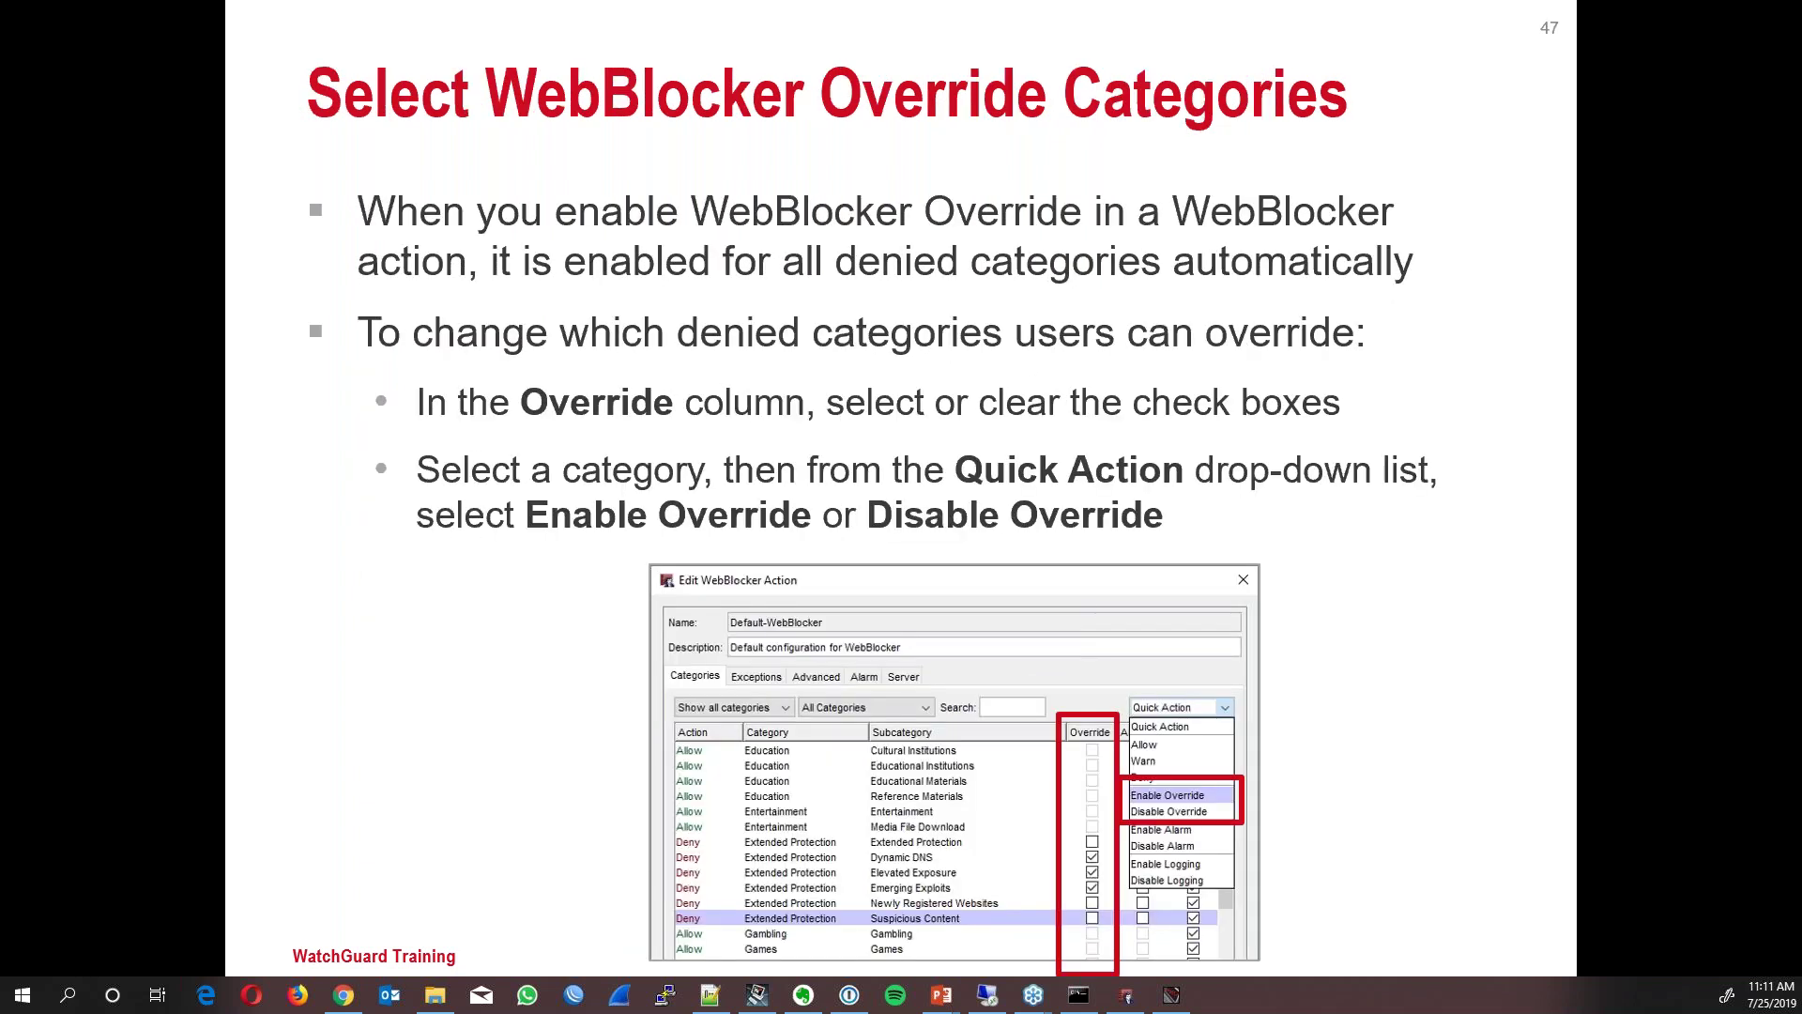